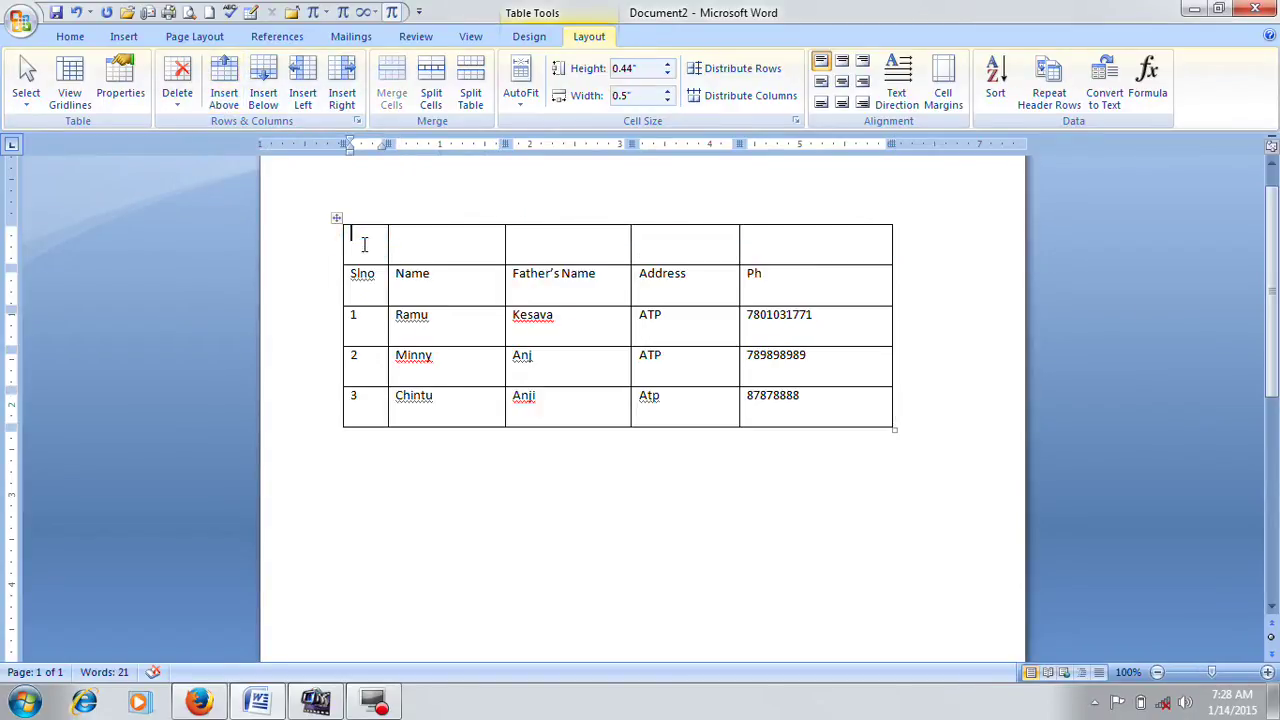
Enter the heading "Students Detials" in the table's empty top row and merge that row into one centered cell.
type("Students Detials")
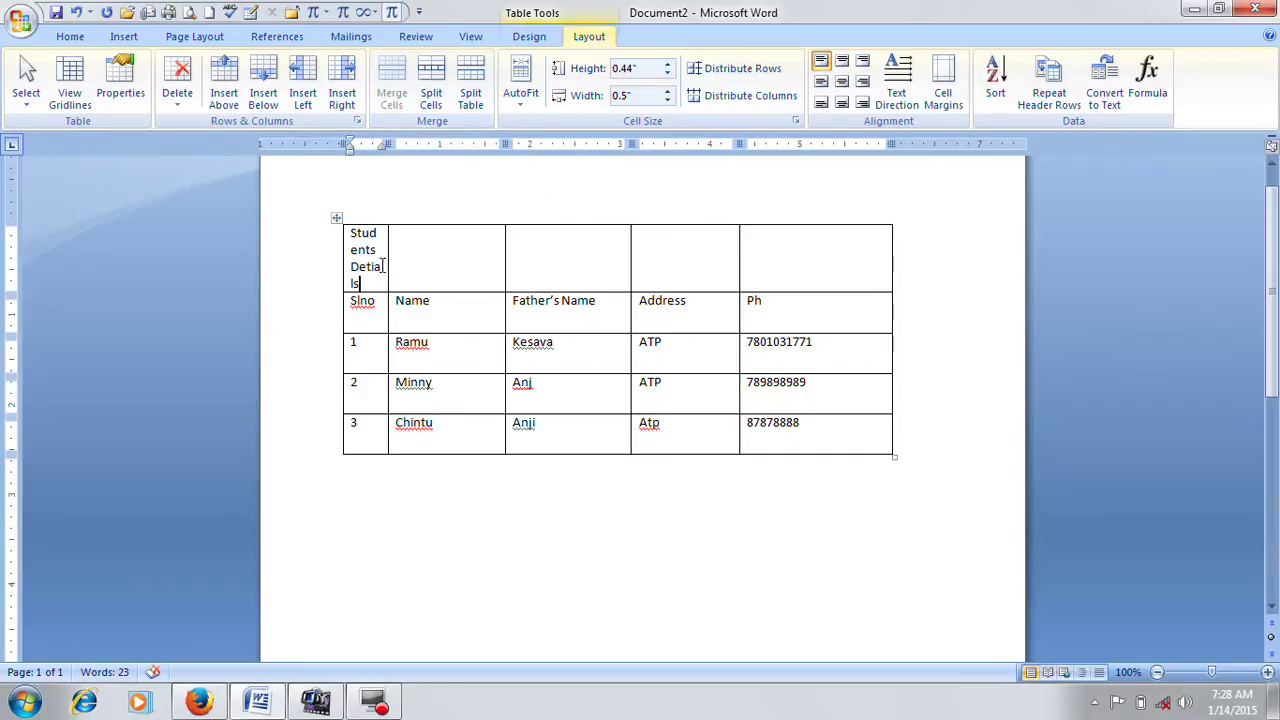
left_click(389, 94)
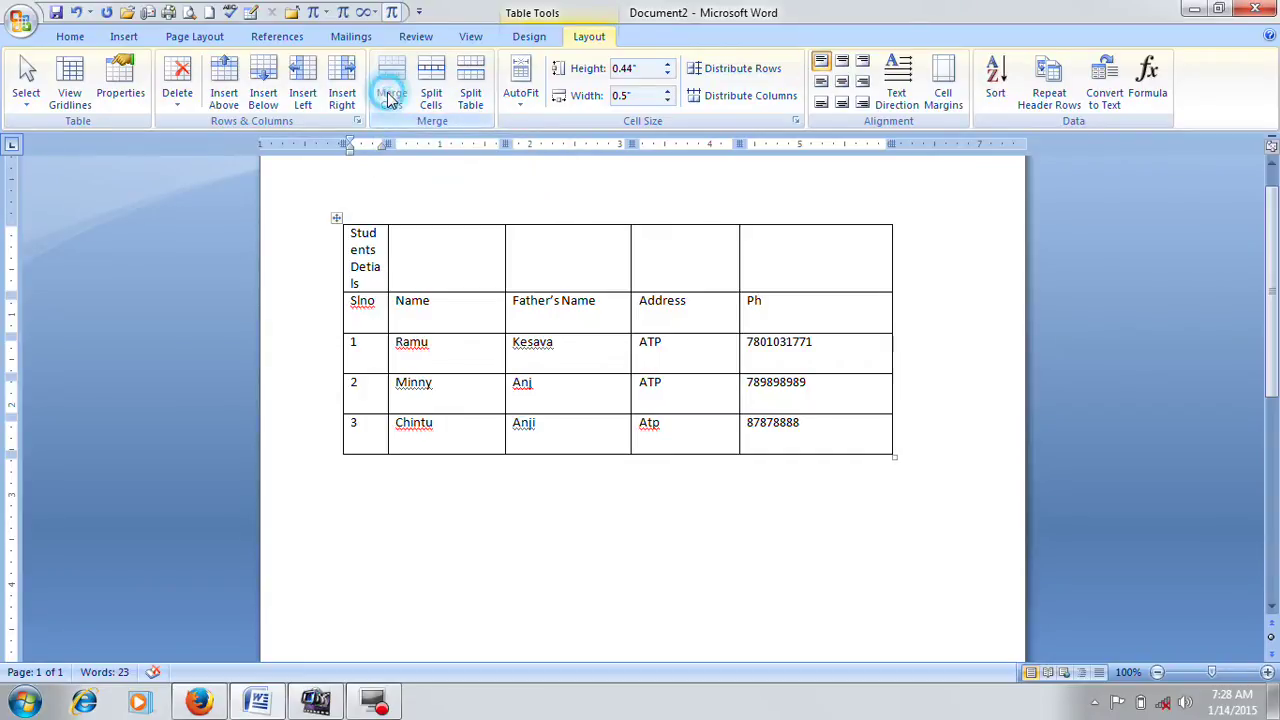
left_click_drag(372, 258, 426, 263)
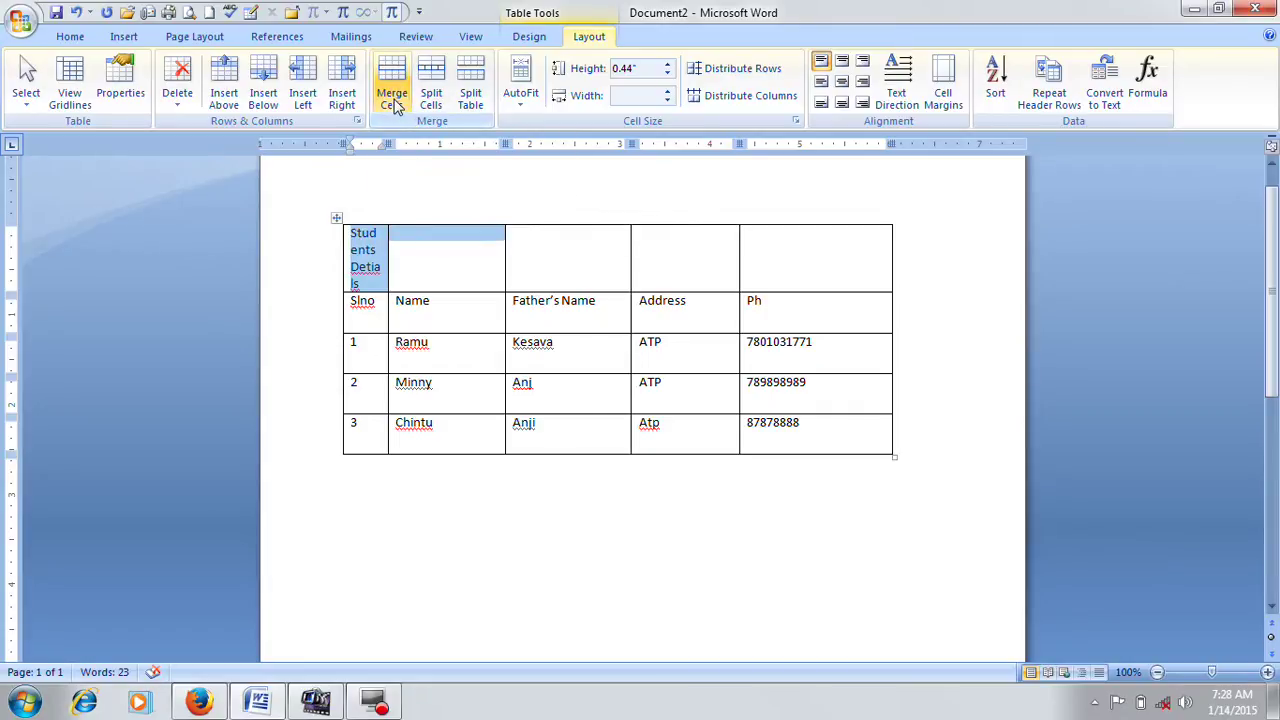
left_click_drag(365, 262, 797, 271)
left_click(402, 104)
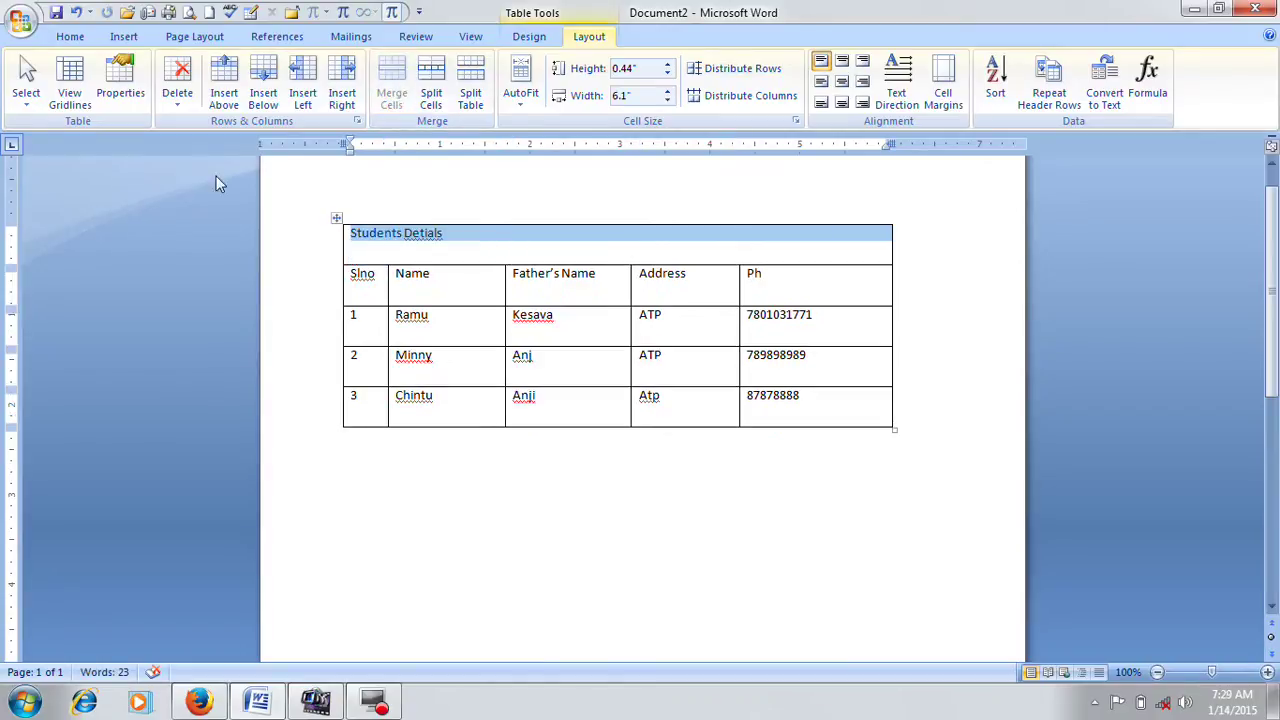
left_click(842, 82)
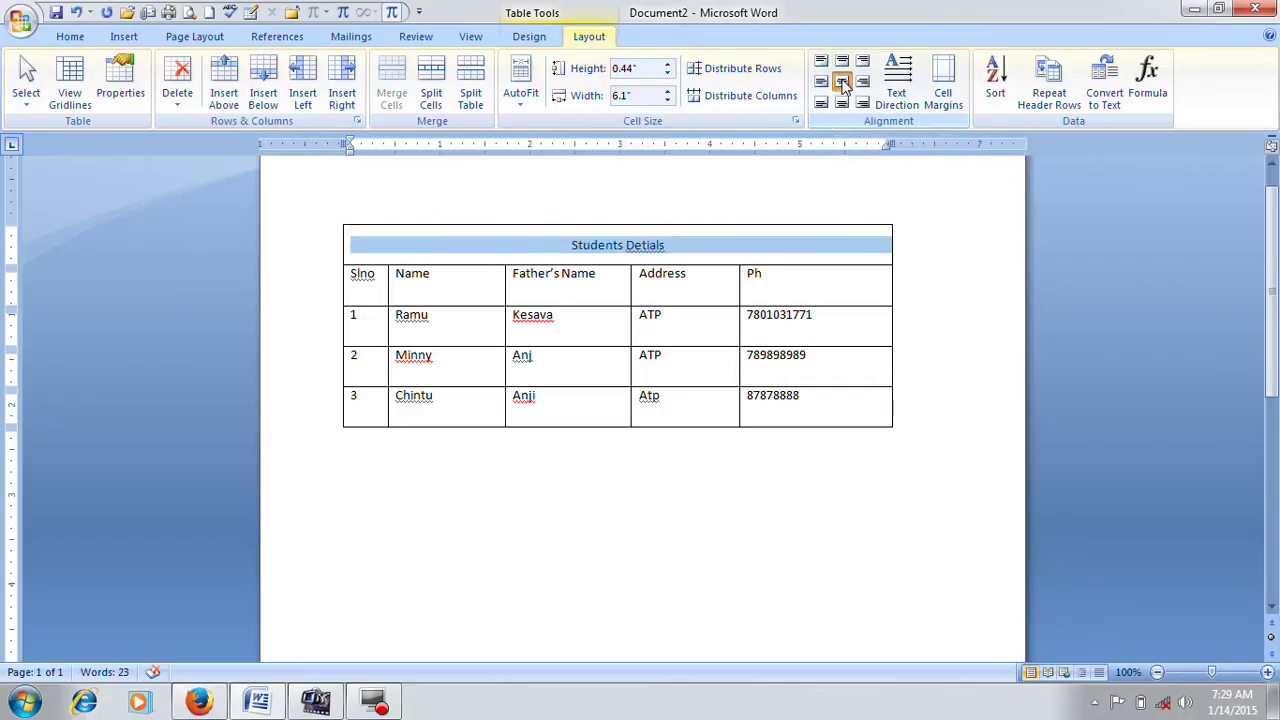
Append three empty rows at the end of the table, below student 3.
left_click(834, 410)
key("Tab")
key("Tab")
key("Tab")
key("Tab")
key("Tab")
key("Tab")
key("Tab")
key("Tab")
key("Tab")
key("Tab")
key("Tab")
key("Tab")
Merge the three empty cells in the Father's Name column into one cell.
left_click(551, 450)
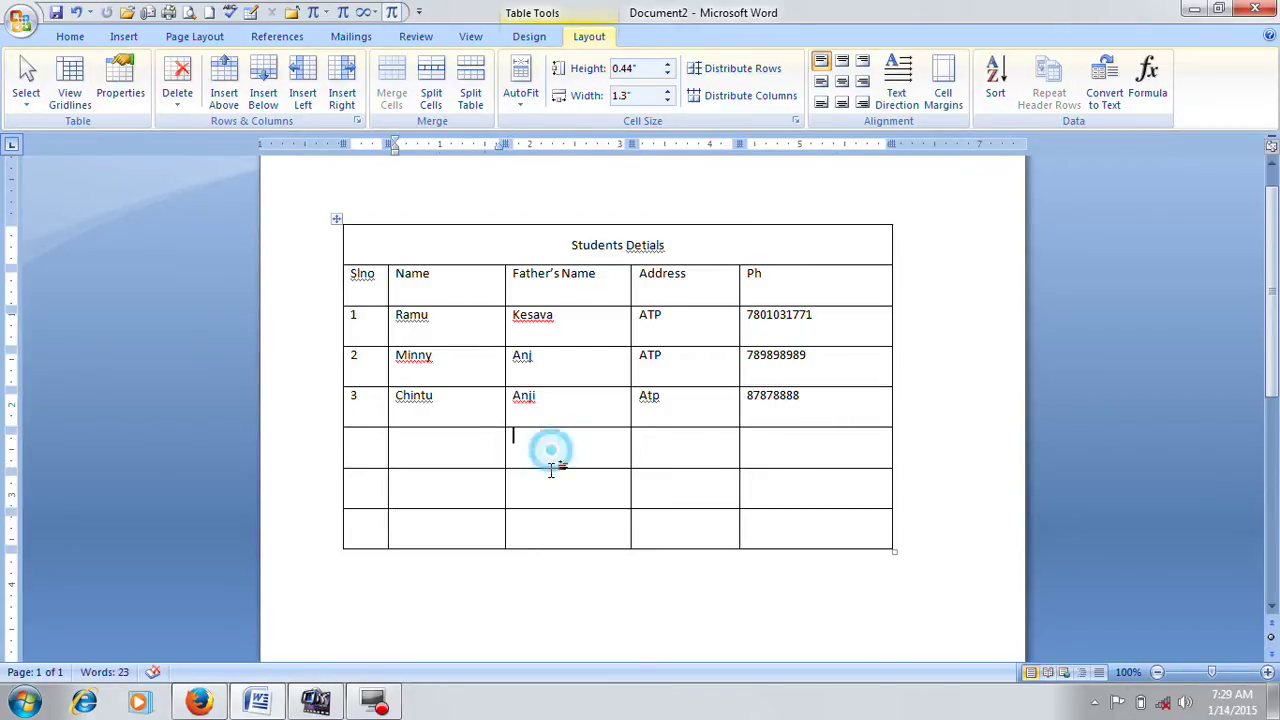
left_click_drag(551, 470, 560, 526)
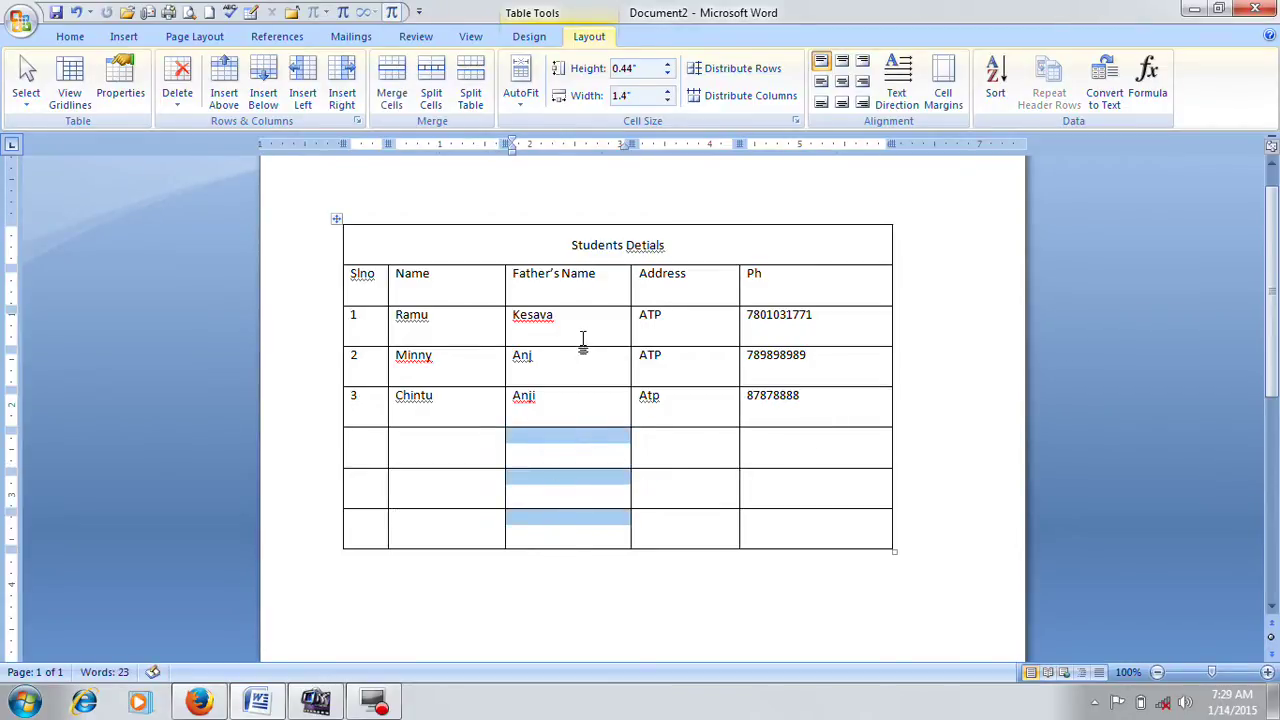
left_click(391, 92)
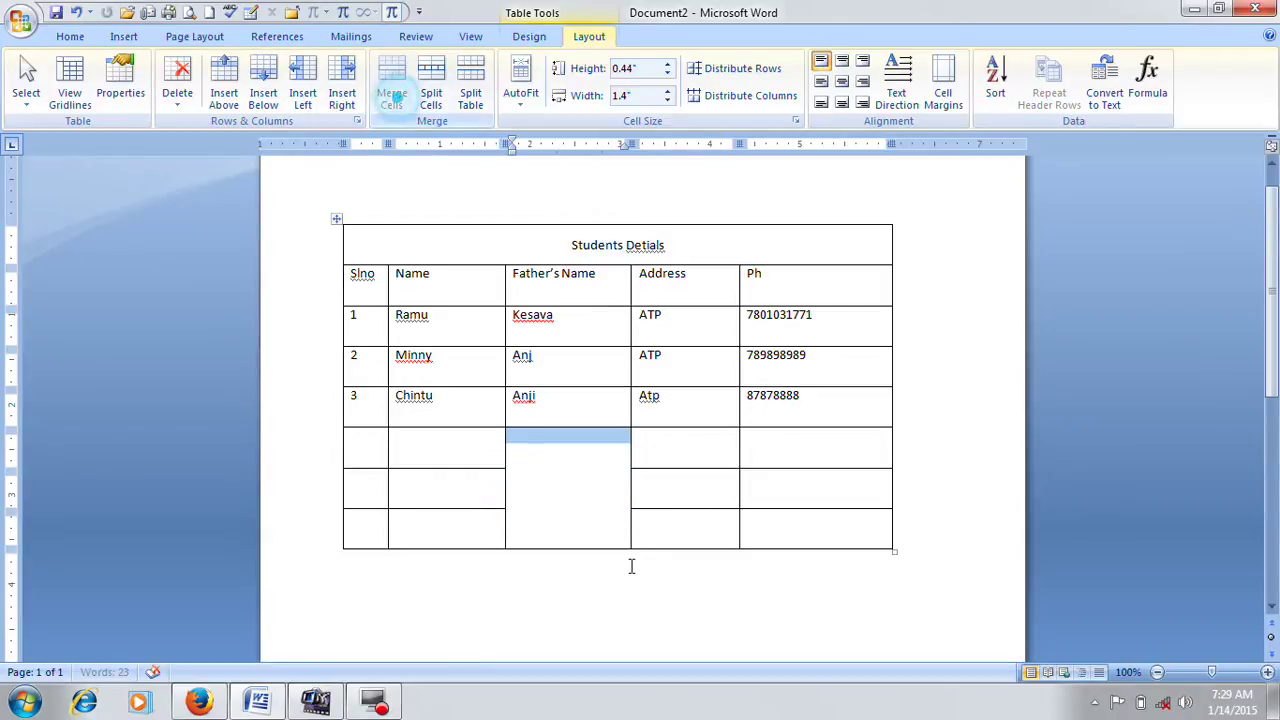
Merge the Address and Ph cells of the first two empty rows into a single cell.
left_click(607, 511)
left_click_drag(709, 457, 803, 481)
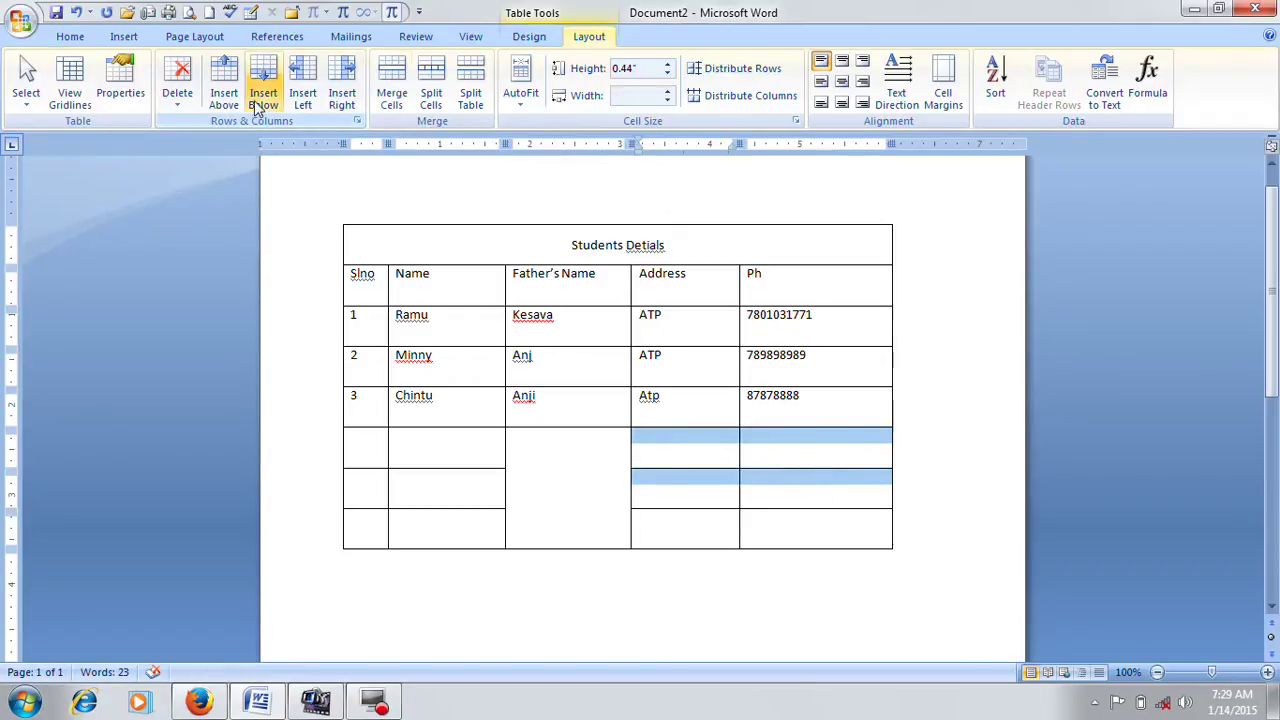
left_click(391, 97)
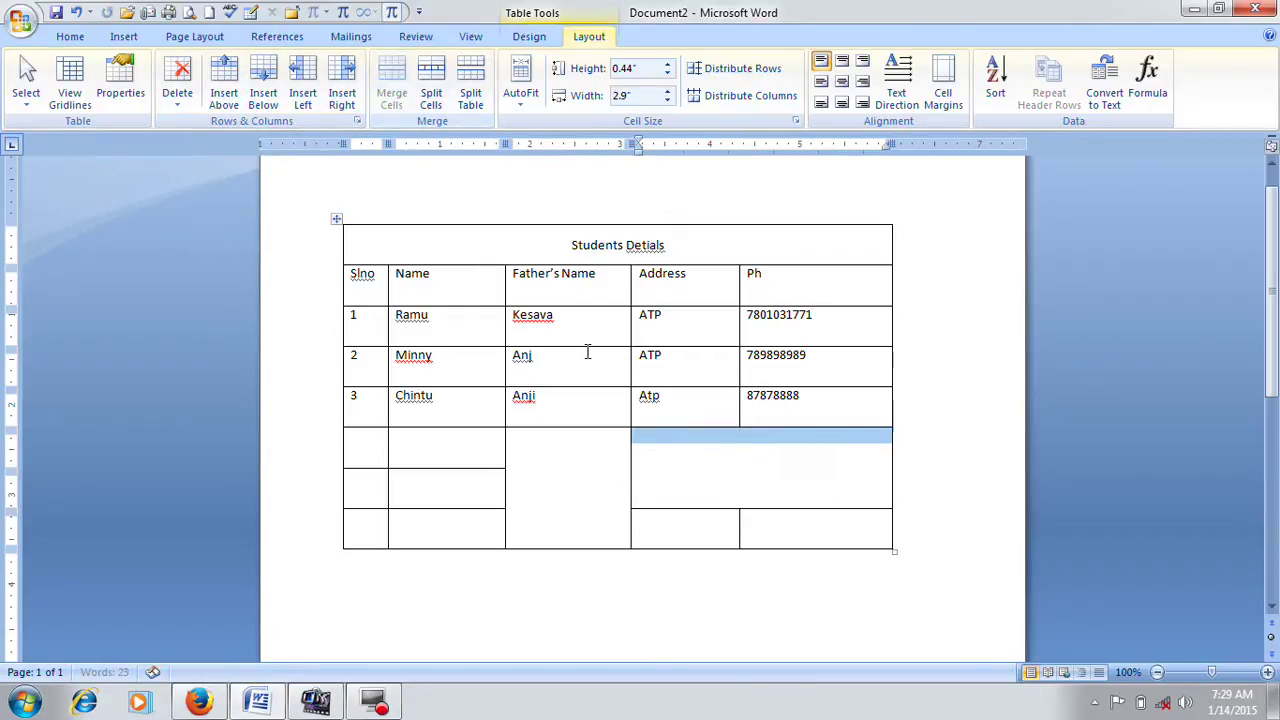
left_click(778, 458)
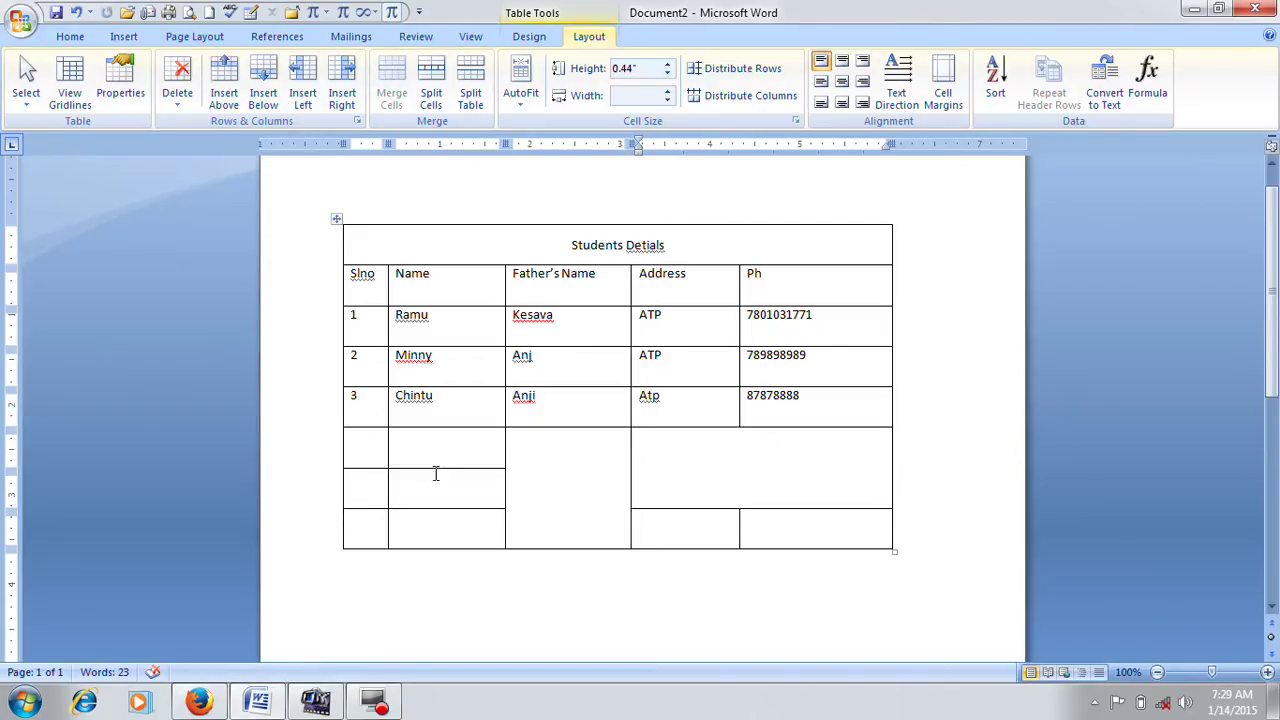
Split the merged empty cell in the Father's Name column into 1 column and 3 rows.
left_click(585, 466)
left_click(433, 100)
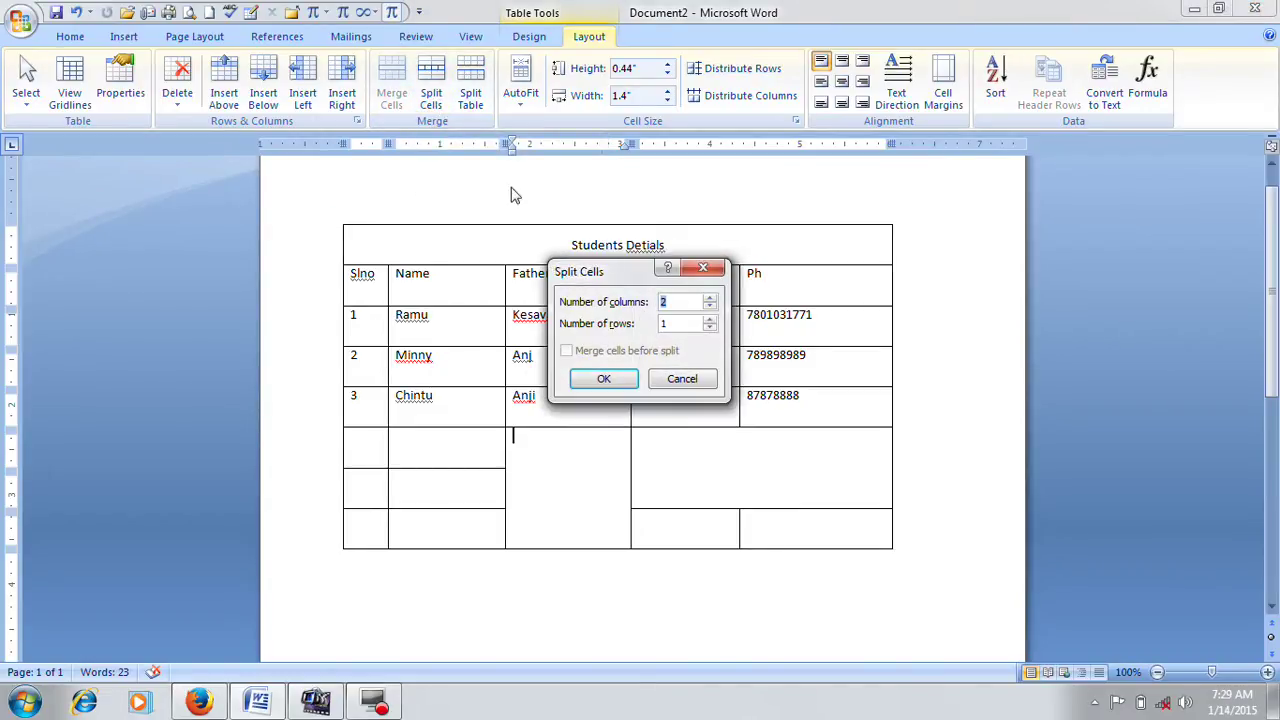
left_click(710, 306)
left_click(710, 319)
left_click(710, 319)
left_click(606, 380)
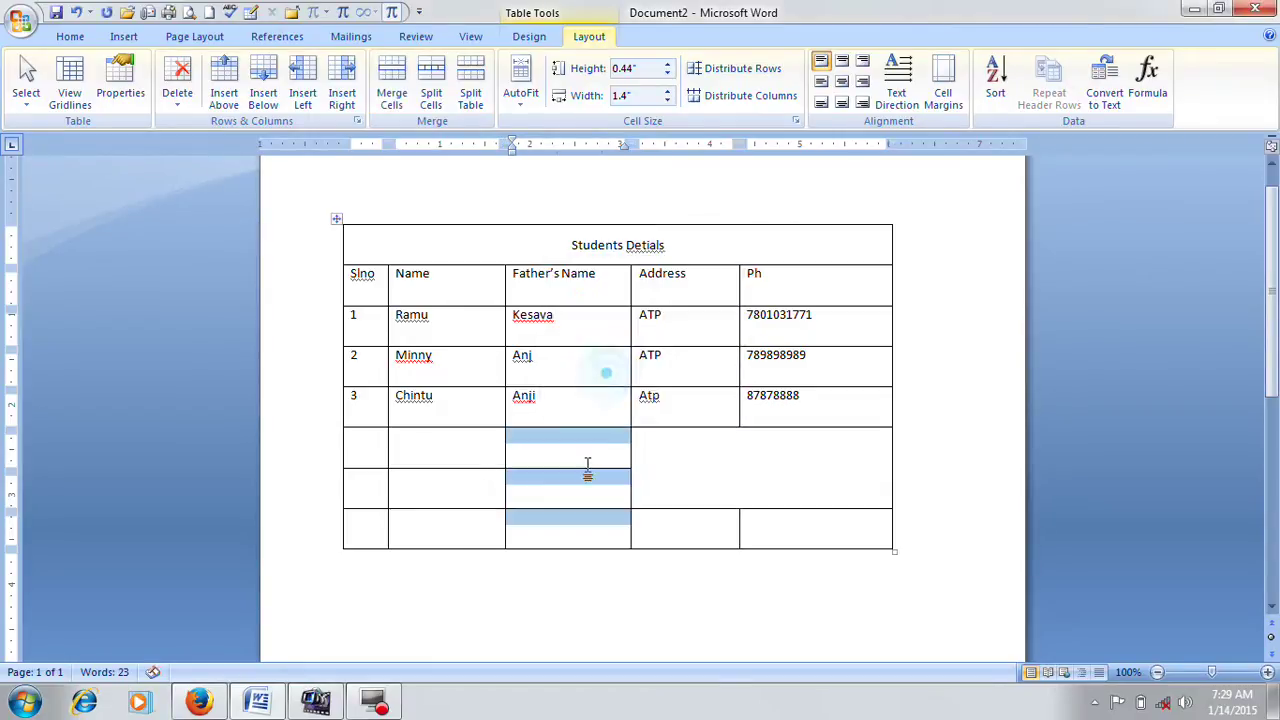
left_click(586, 458)
Split the merged cell under Address and Ph into 2 columns and 2 rows, and align its new divider with the column border above.
left_click(765, 472)
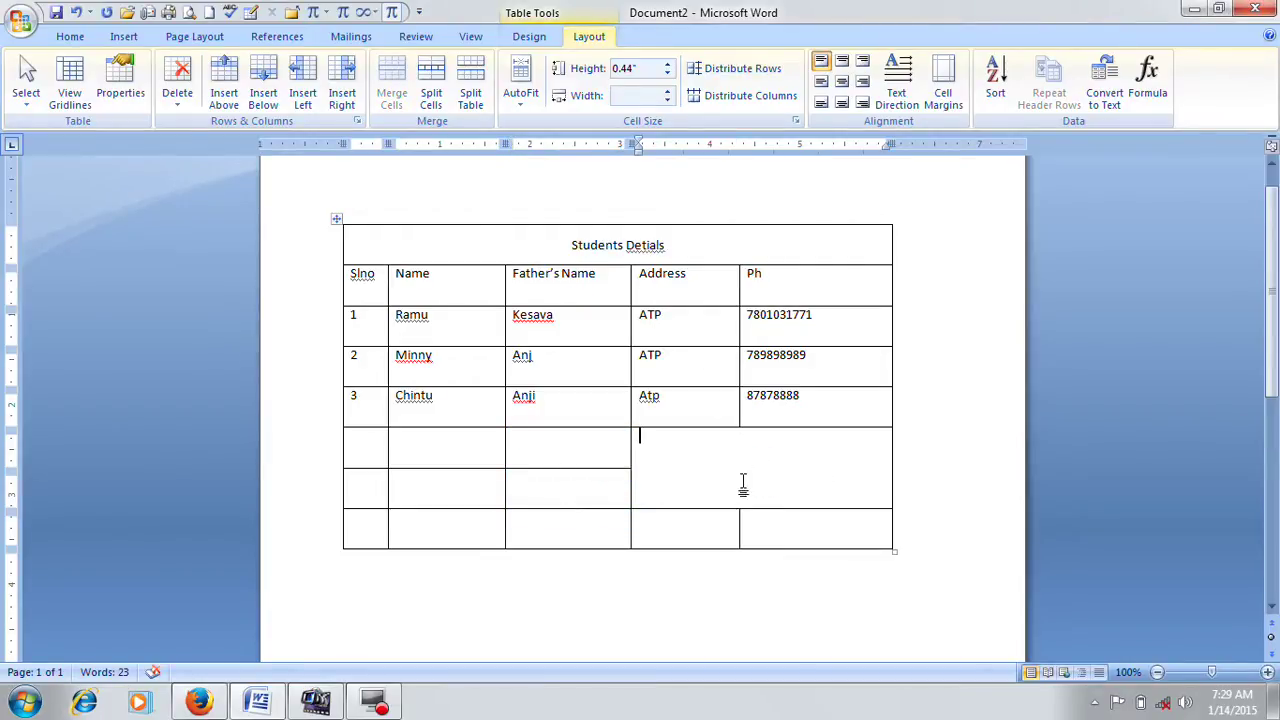
left_click(432, 100)
left_click(709, 318)
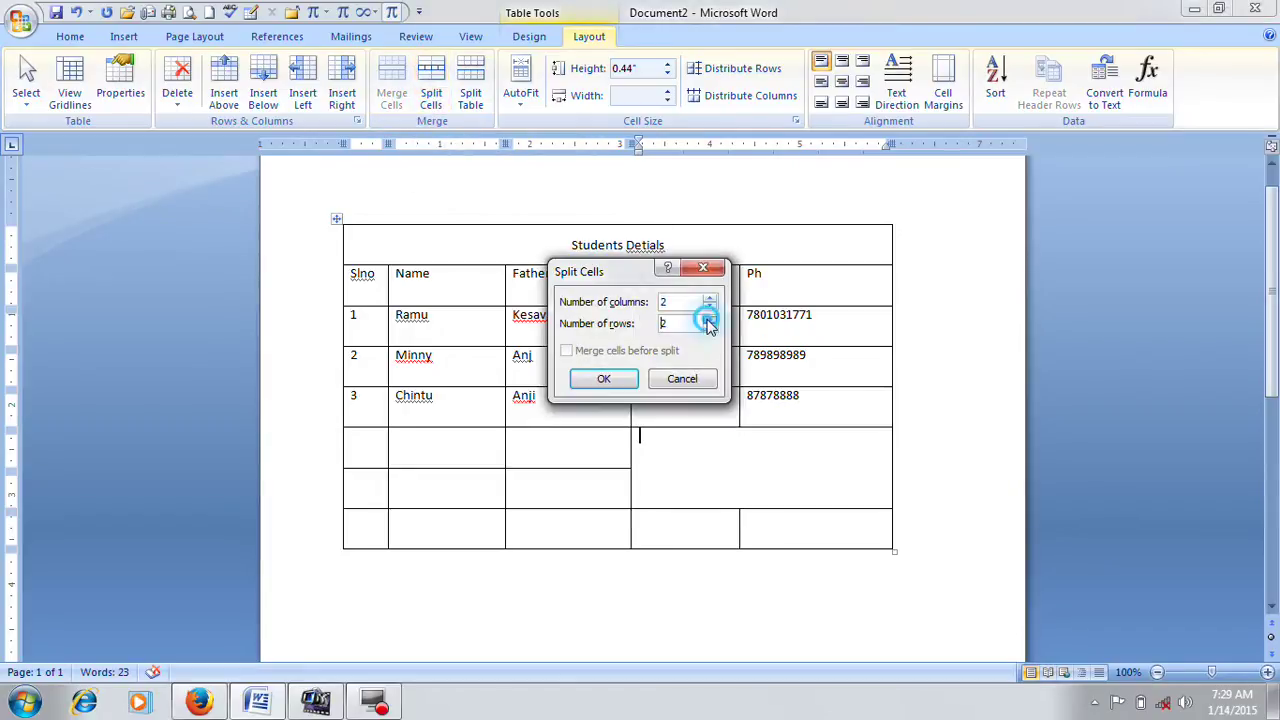
left_click(604, 378)
left_click(780, 468)
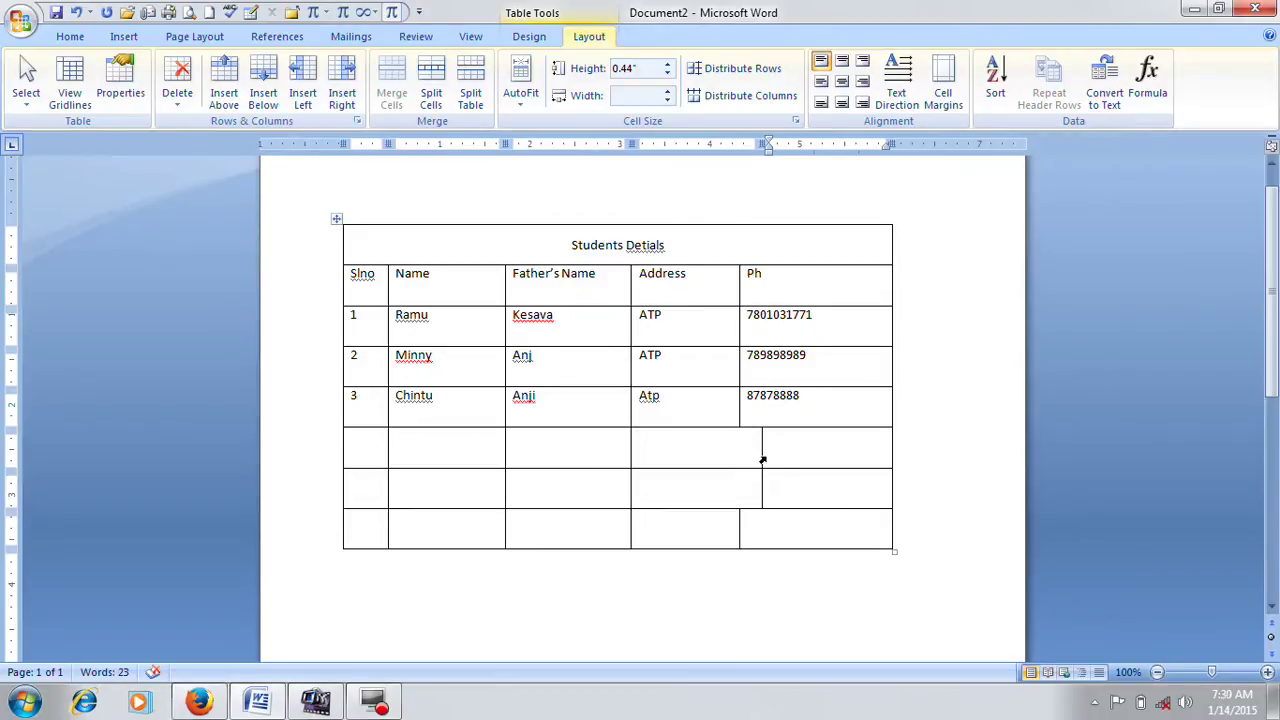
left_click_drag(762, 454, 742, 457)
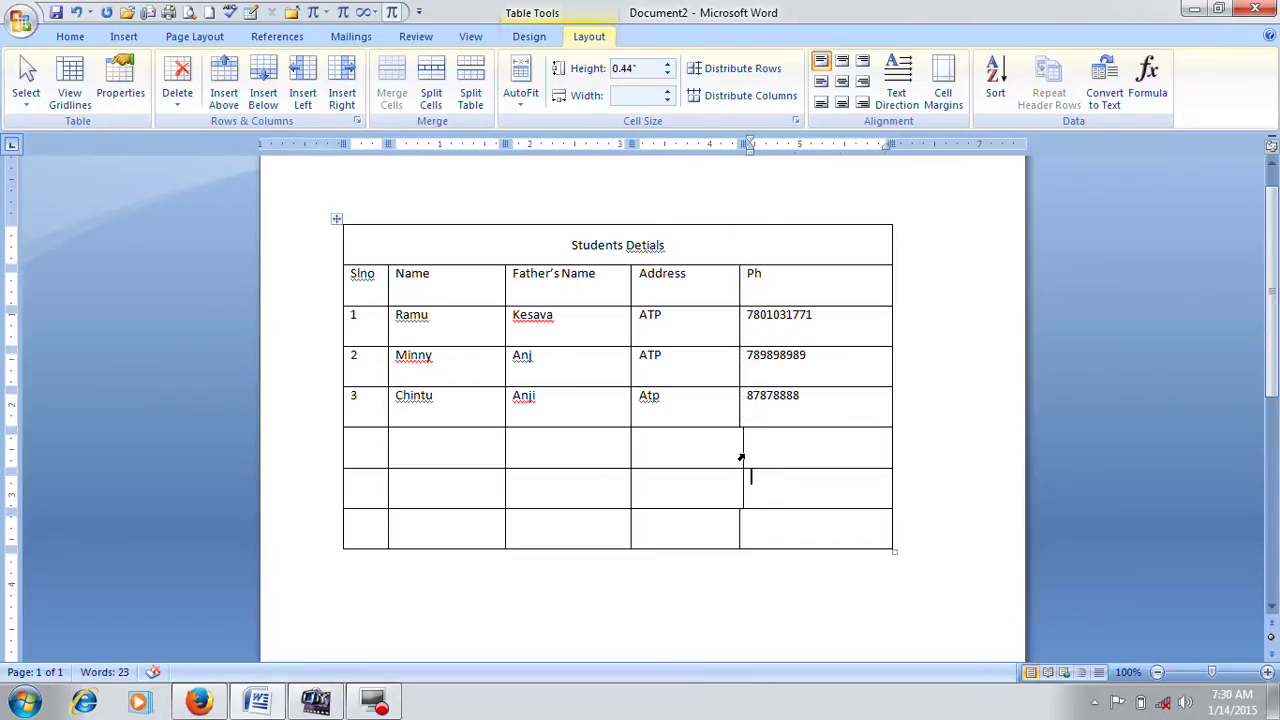
left_click_drag(743, 454, 740, 452)
Split the "Students Detials" heading cell into 5 columns and 1 row.
left_click(730, 244)
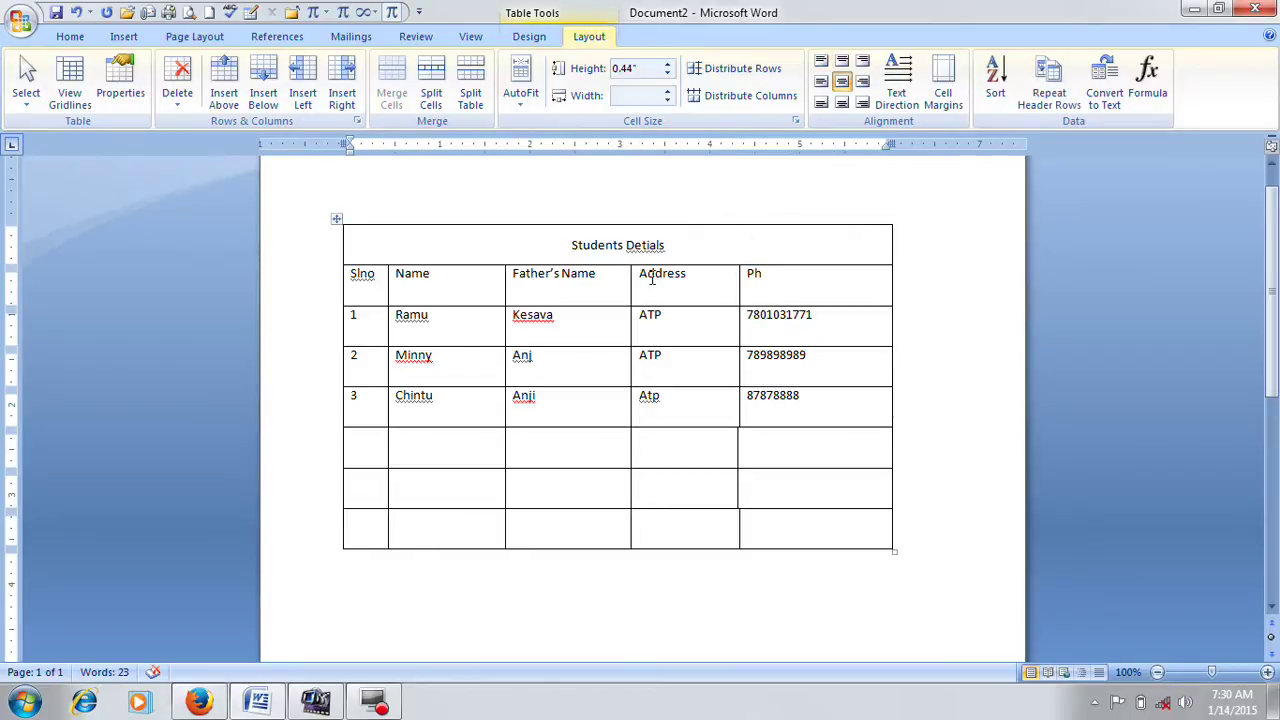
left_click(420, 86)
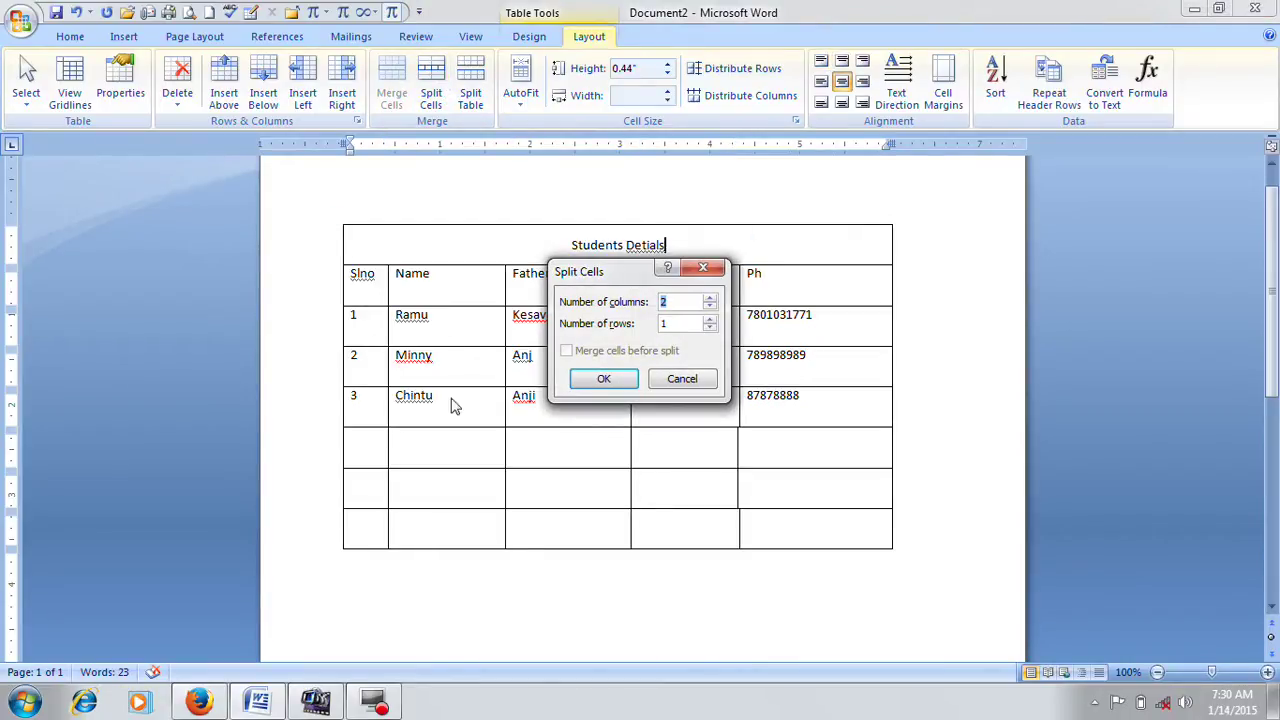
left_click(709, 298)
left_click(709, 298)
left_click(710, 299)
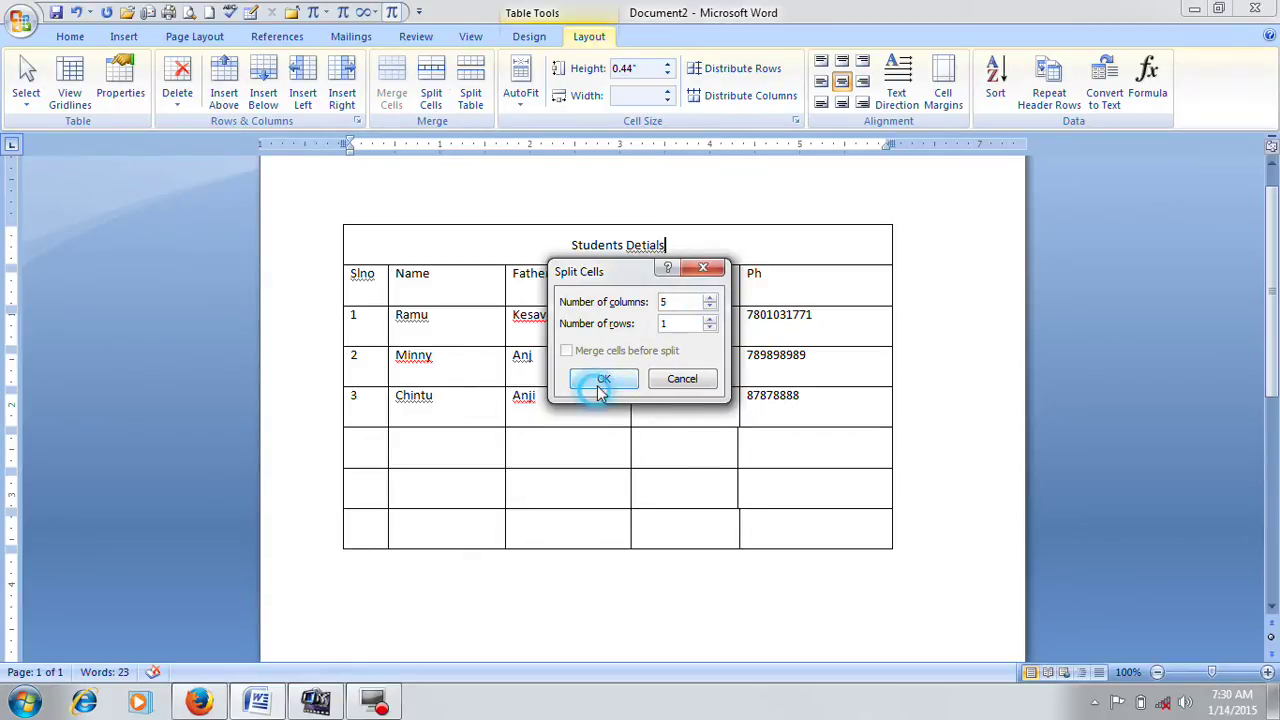
left_click(600, 382)
Align the column dividers of the split heading row with the column borders of the rows below.
left_click(442, 250)
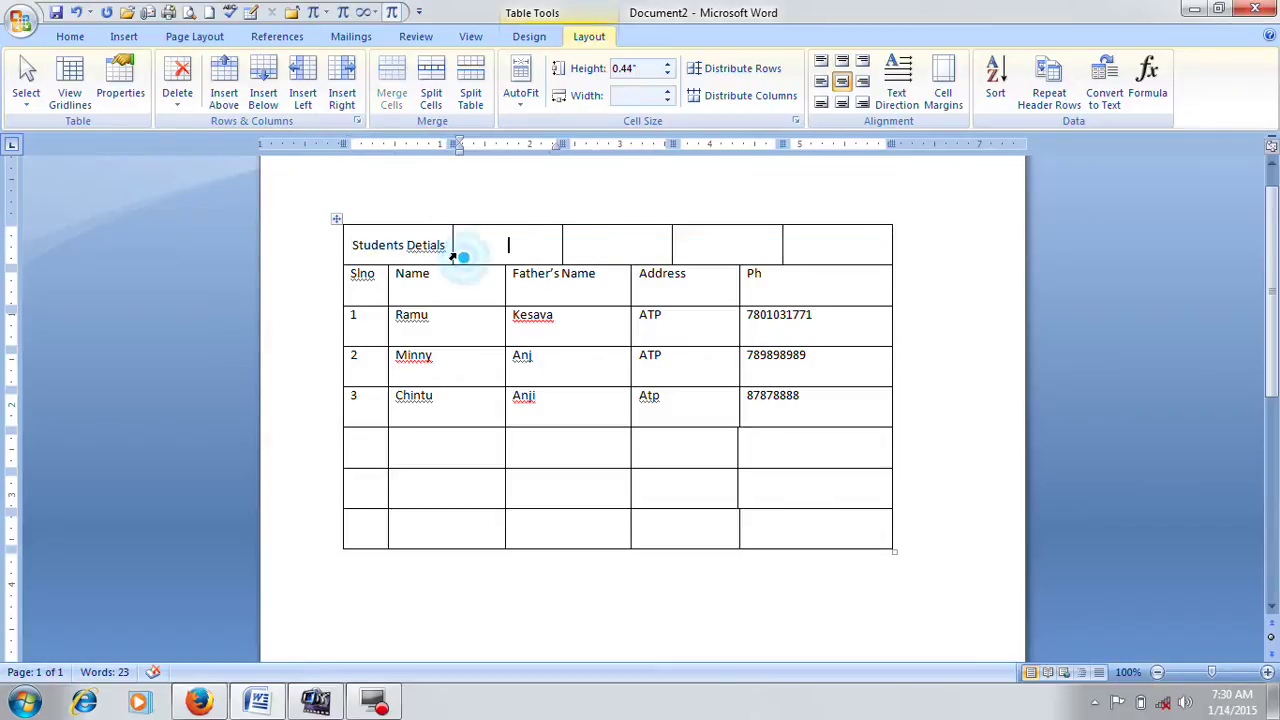
left_click_drag(449, 250, 388, 251)
left_click_drag(561, 261, 503, 277)
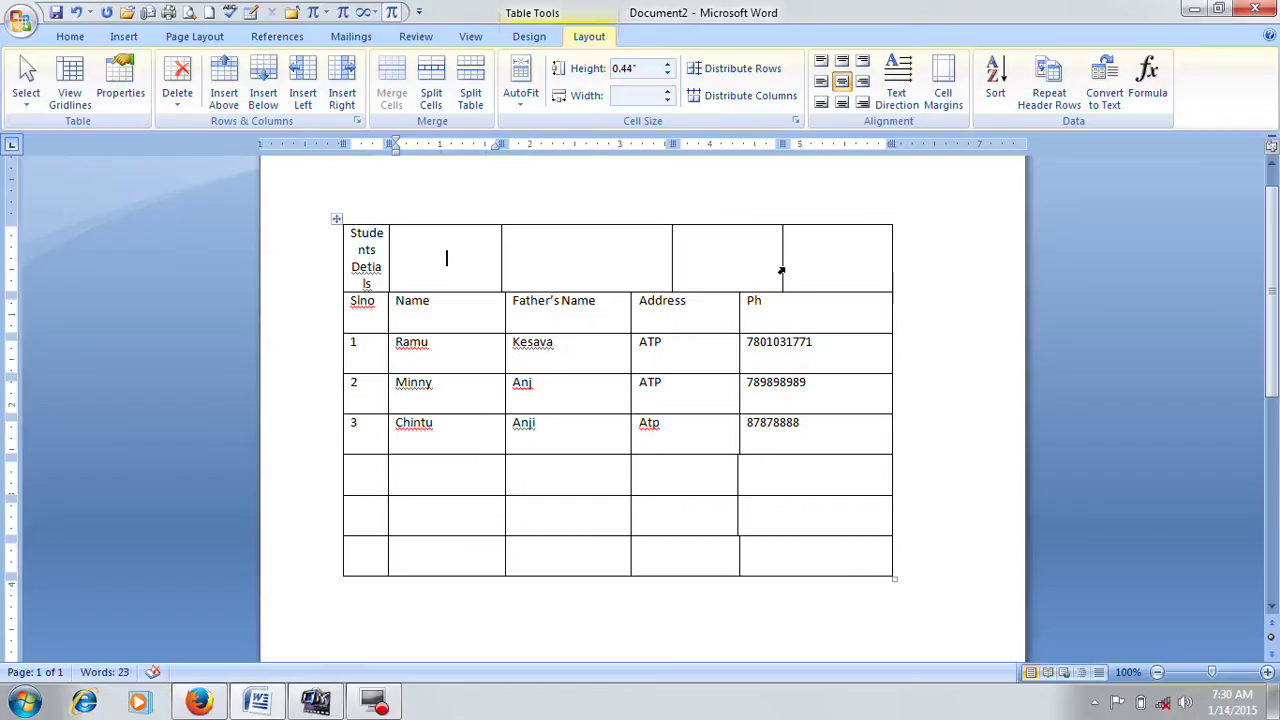
left_click_drag(783, 267, 631, 263)
Merge the five cells of the heading row back into one cell.
left_click_drag(387, 247, 774, 257)
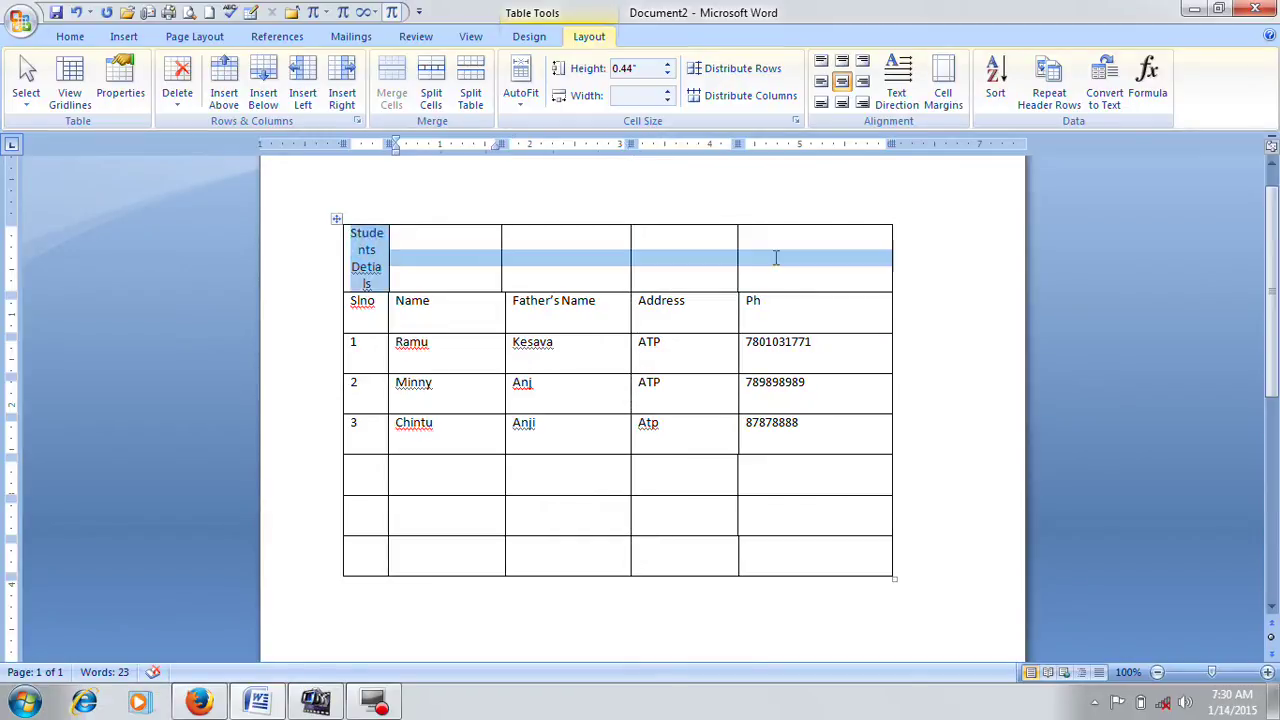
left_click(391, 95)
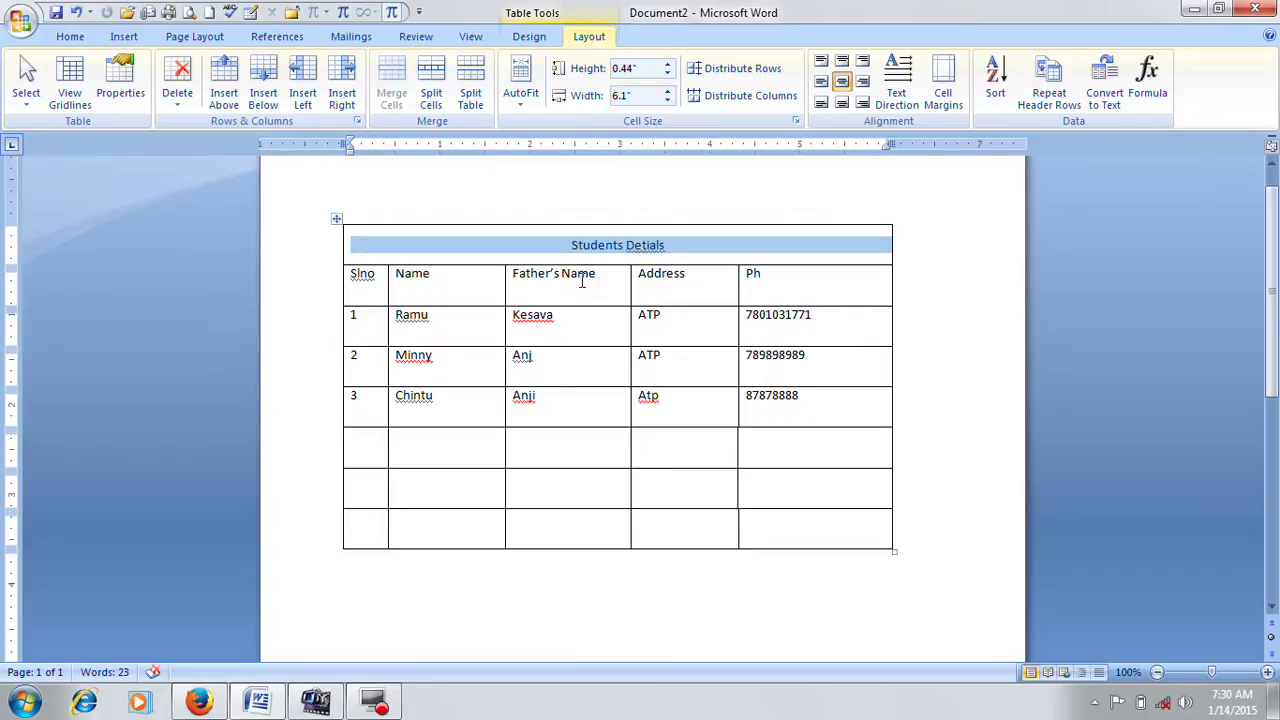
left_click(576, 275)
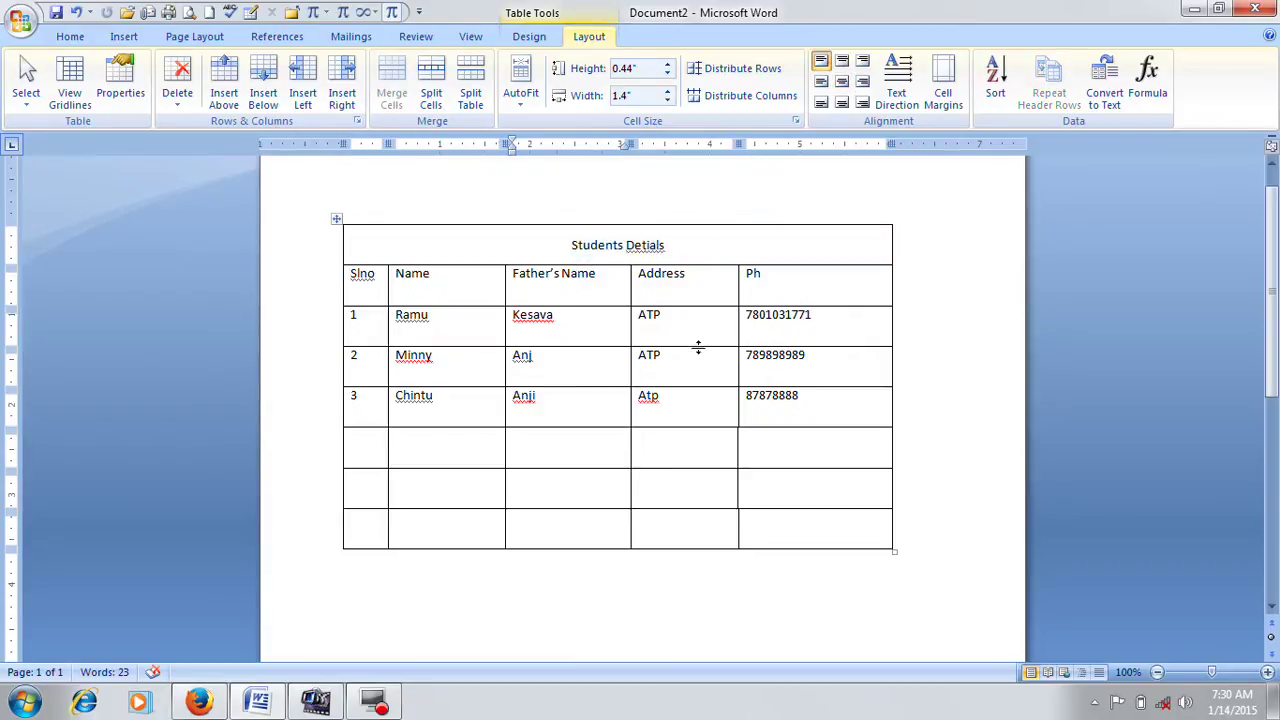
Insert a column to the right of the Ph column, and undo the insertion.
left_click(684, 292)
left_click(760, 293)
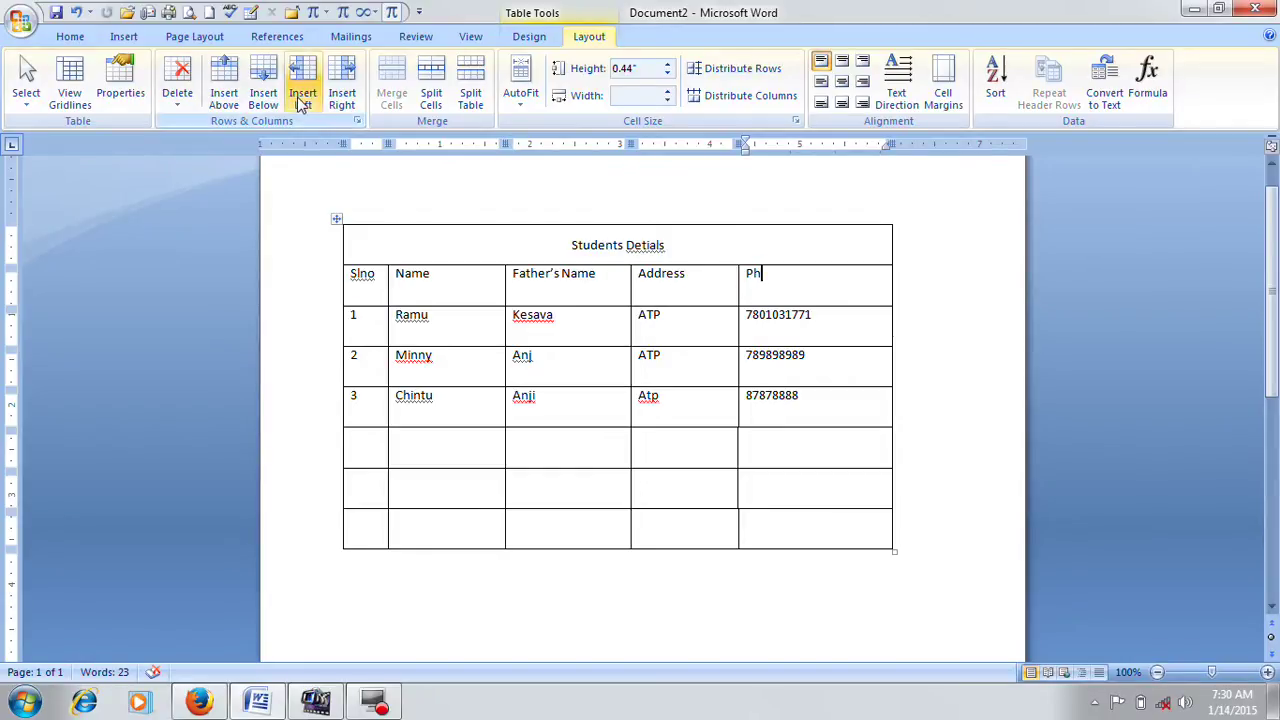
left_click(341, 98)
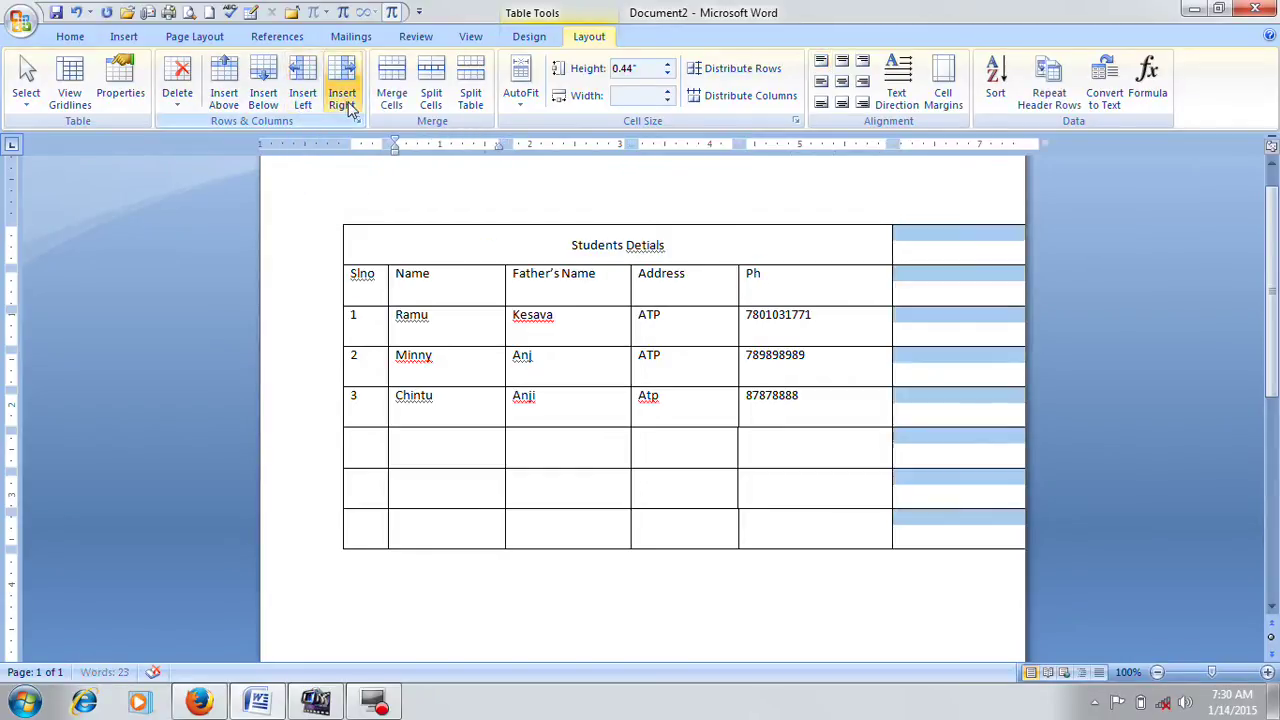
left_click(900, 295)
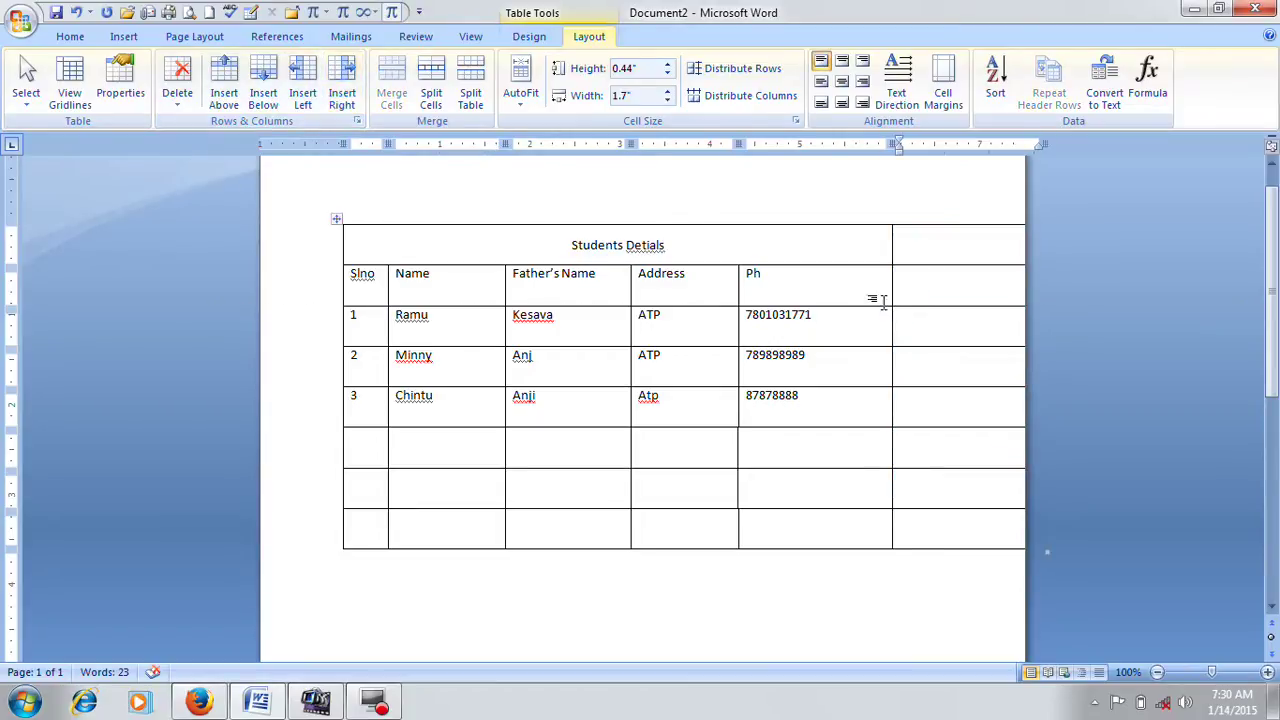
key("ctrl+z")
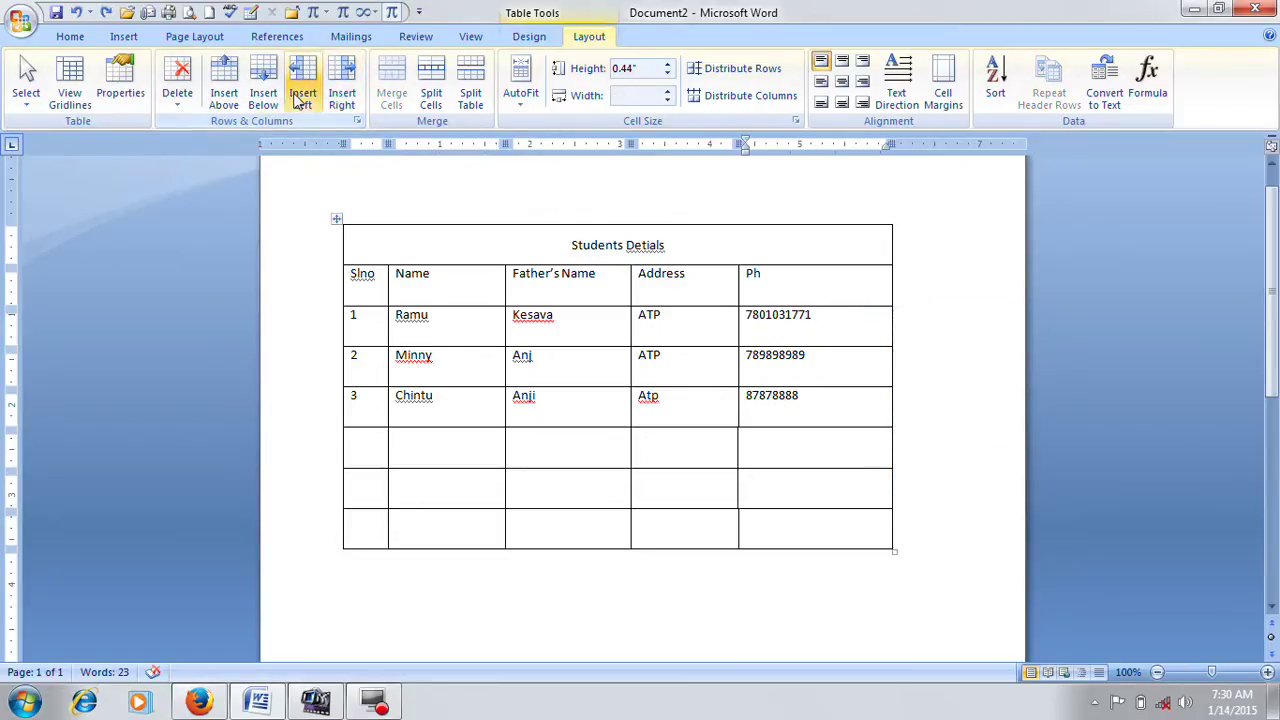
Insert a column to the left of the Ph column, and undo the insertion.
left_click(296, 98)
left_click(591, 277)
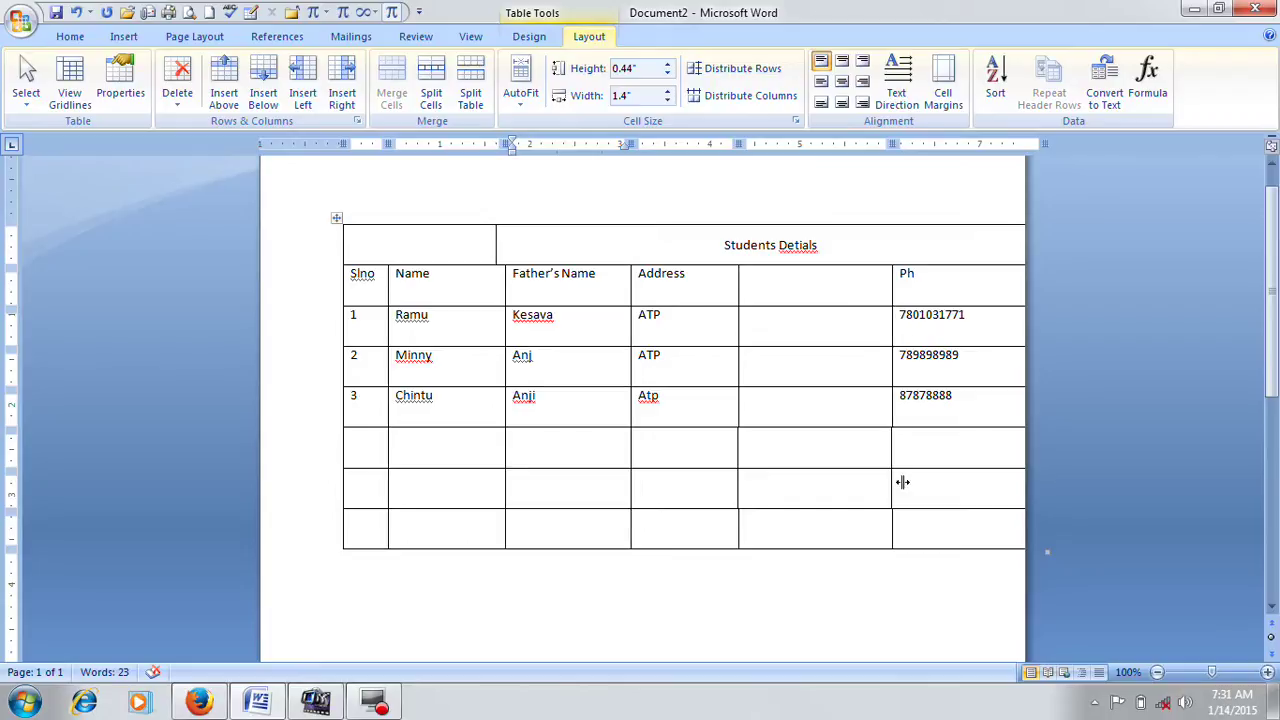
key("ctrl+z")
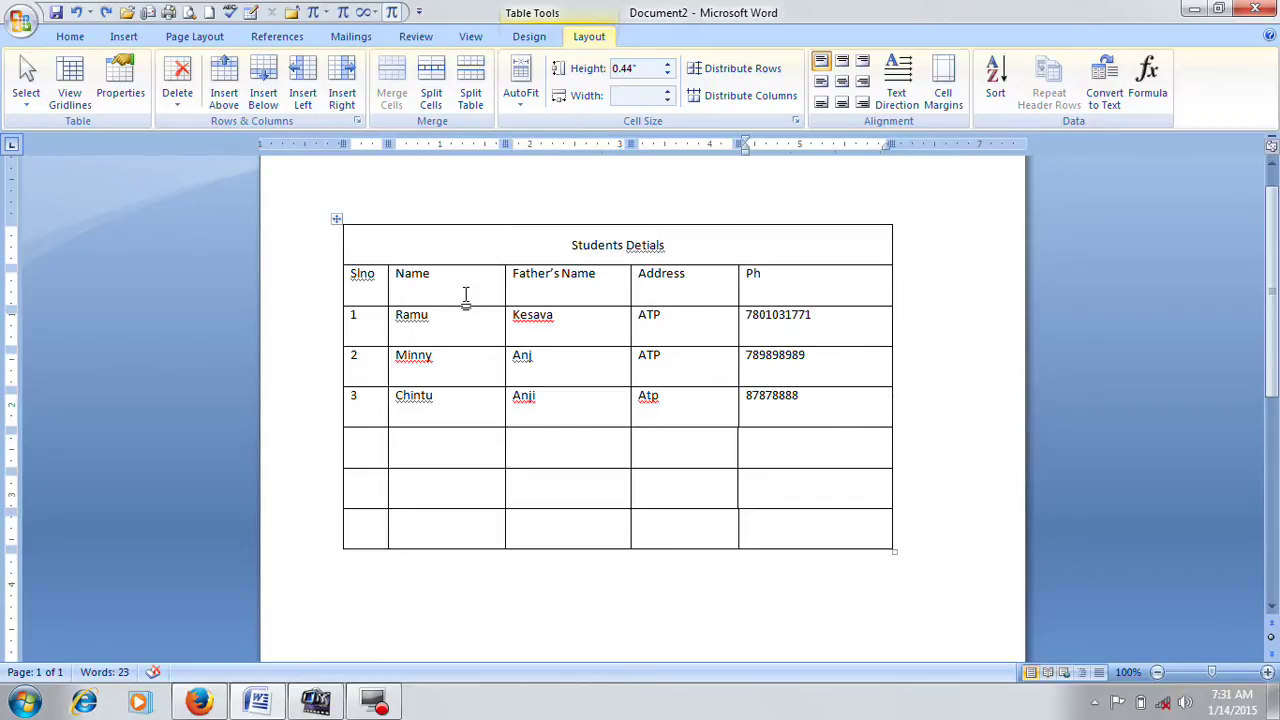
Delete the "Students Detials" heading row from the table.
left_click(480, 246)
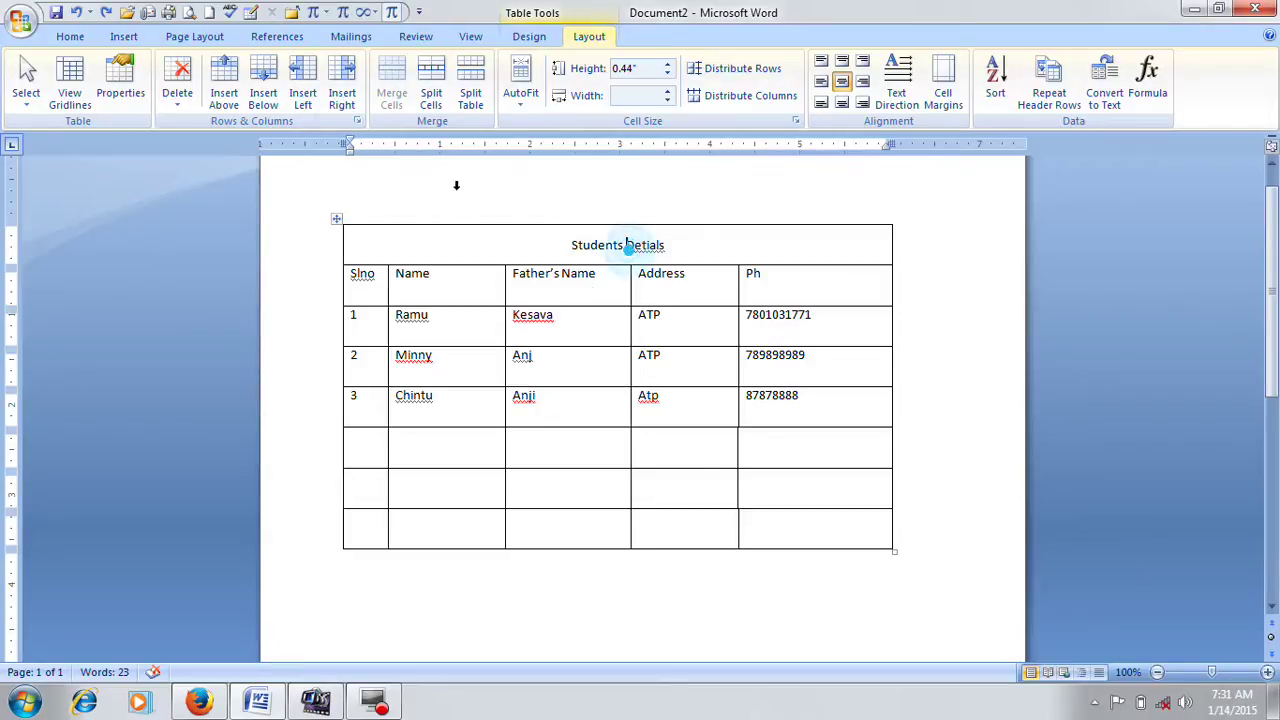
left_click(181, 108)
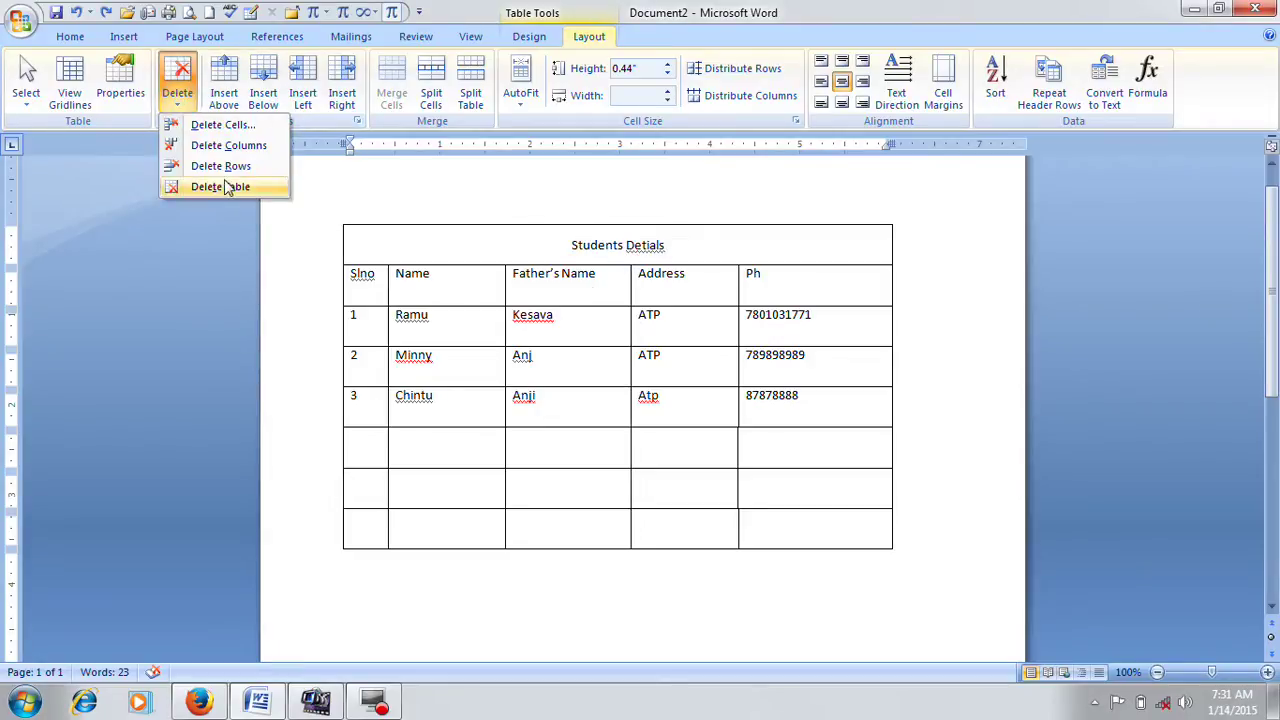
left_click(220, 166)
Delete the three empty rows at the end of the table.
left_click(386, 408)
left_click_drag(410, 413, 829, 483)
left_click(179, 100)
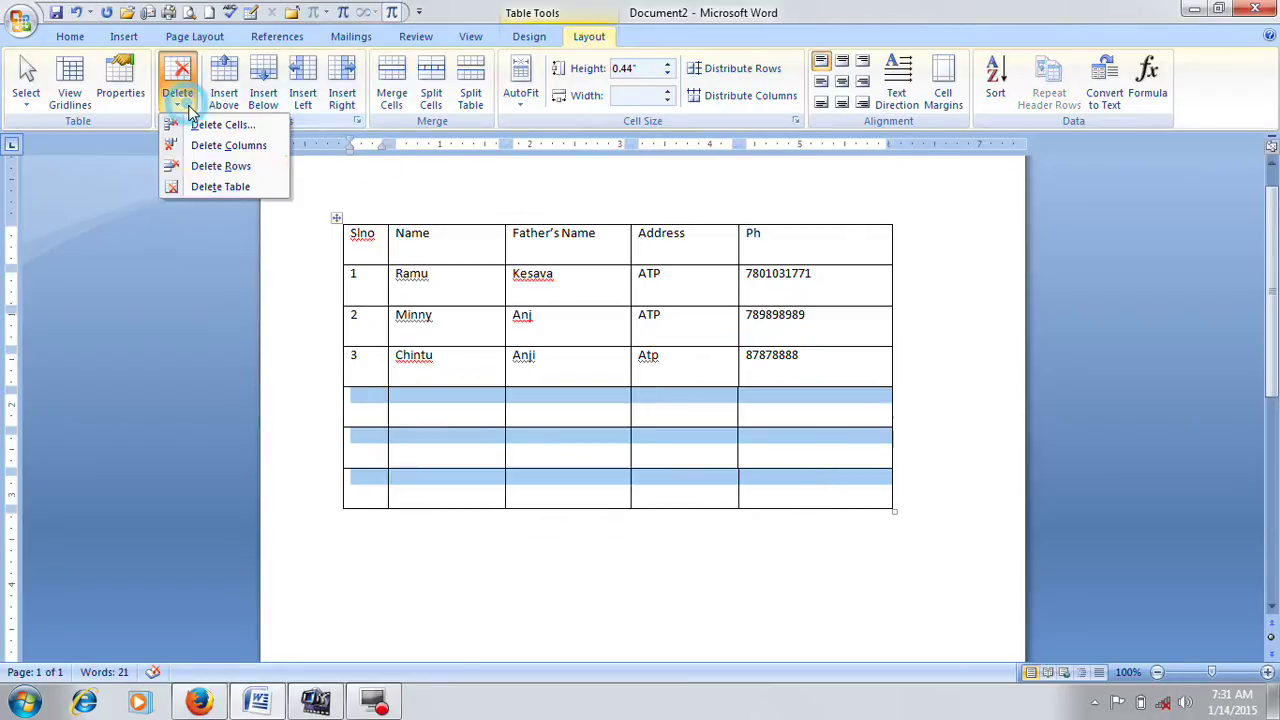
left_click(218, 166)
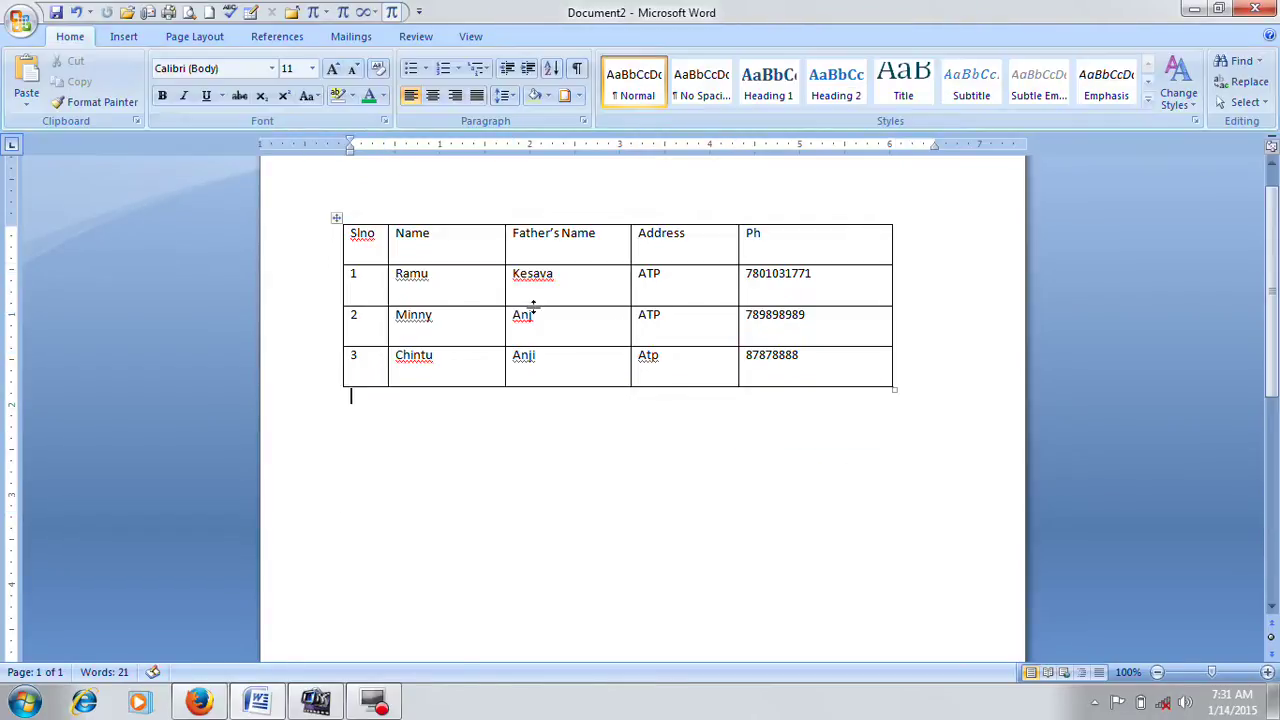
Add four empty rows at the end of the student table, below the row numbered 3.
scroll(550, 250, "up", 1)
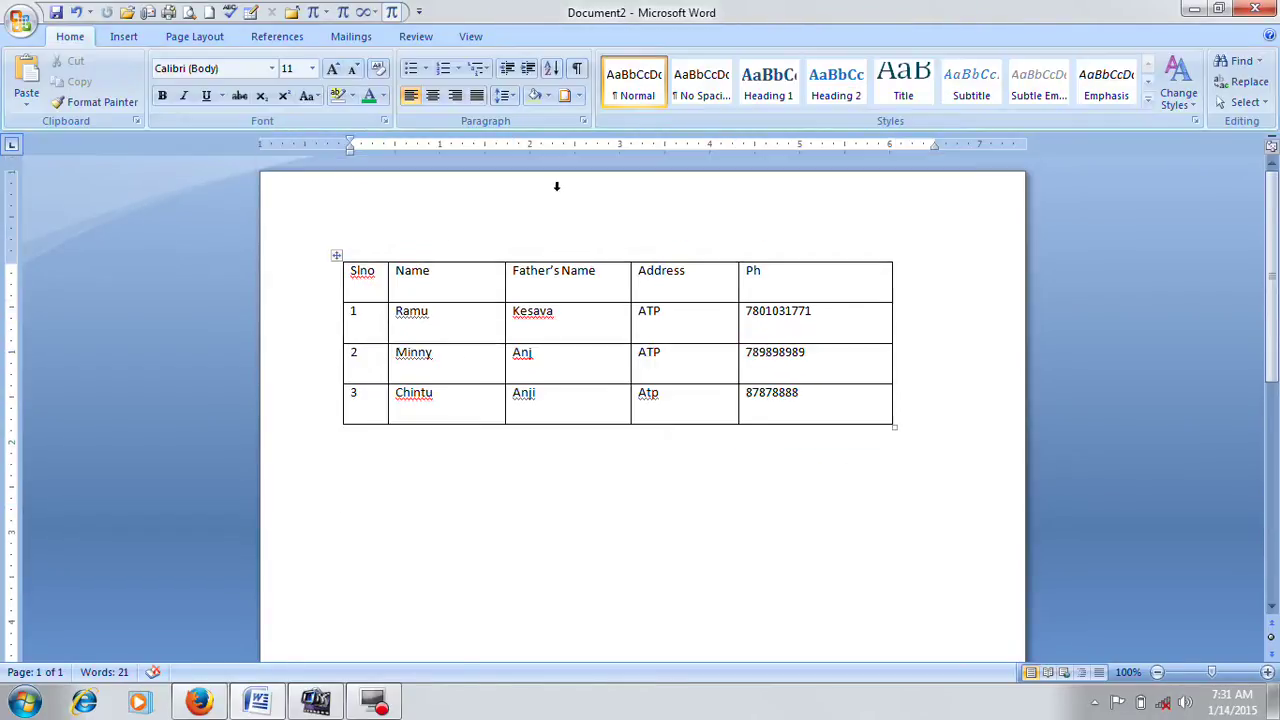
left_click(483, 280)
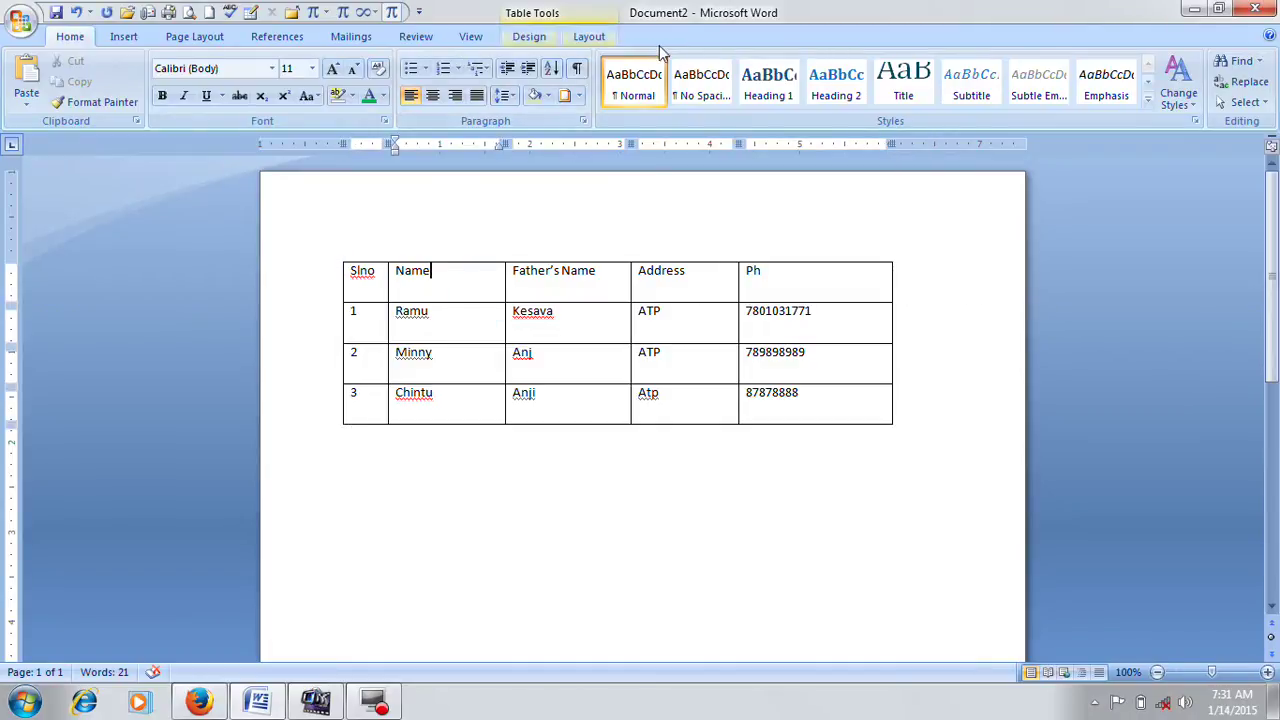
left_click(589, 37)
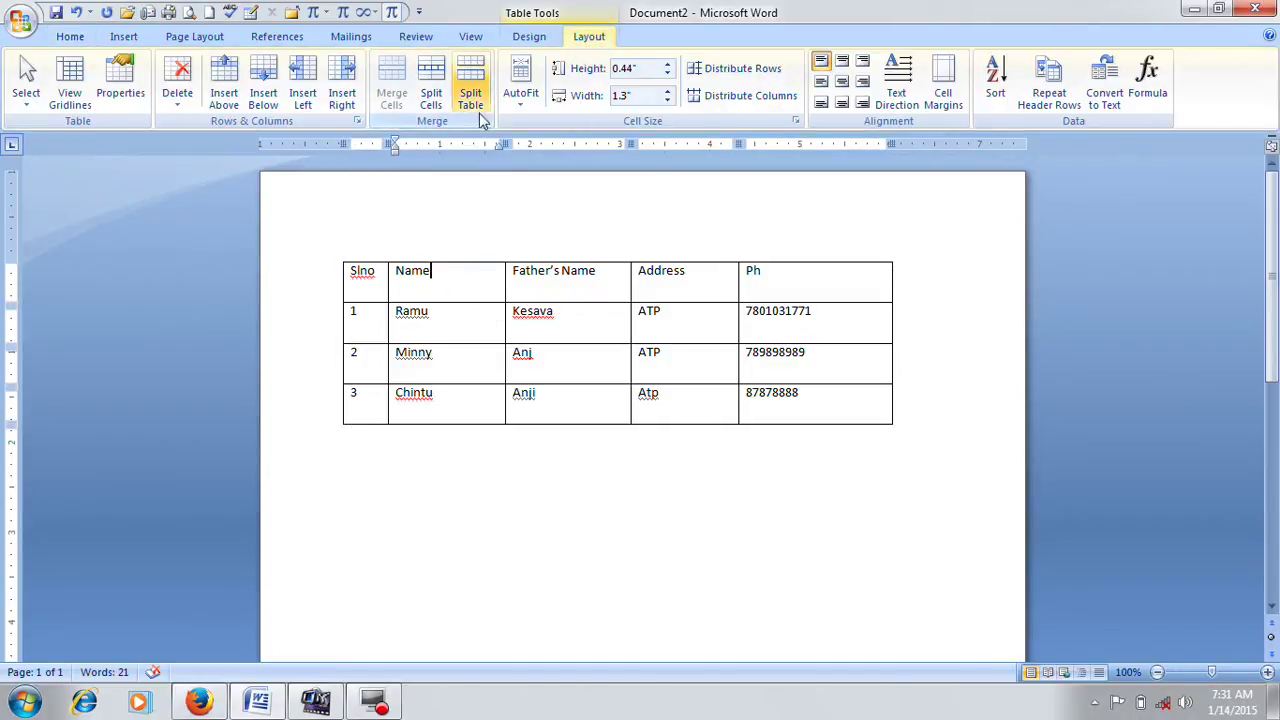
left_click(795, 418)
key("Tab")
key("Tab")
key("Tab")
key("Tab")
key("Tab")
key("Tab")
key("Tab")
key("Tab")
key("Tab")
key("Tab")
key("Tab")
key("Tab")
key("Tab")
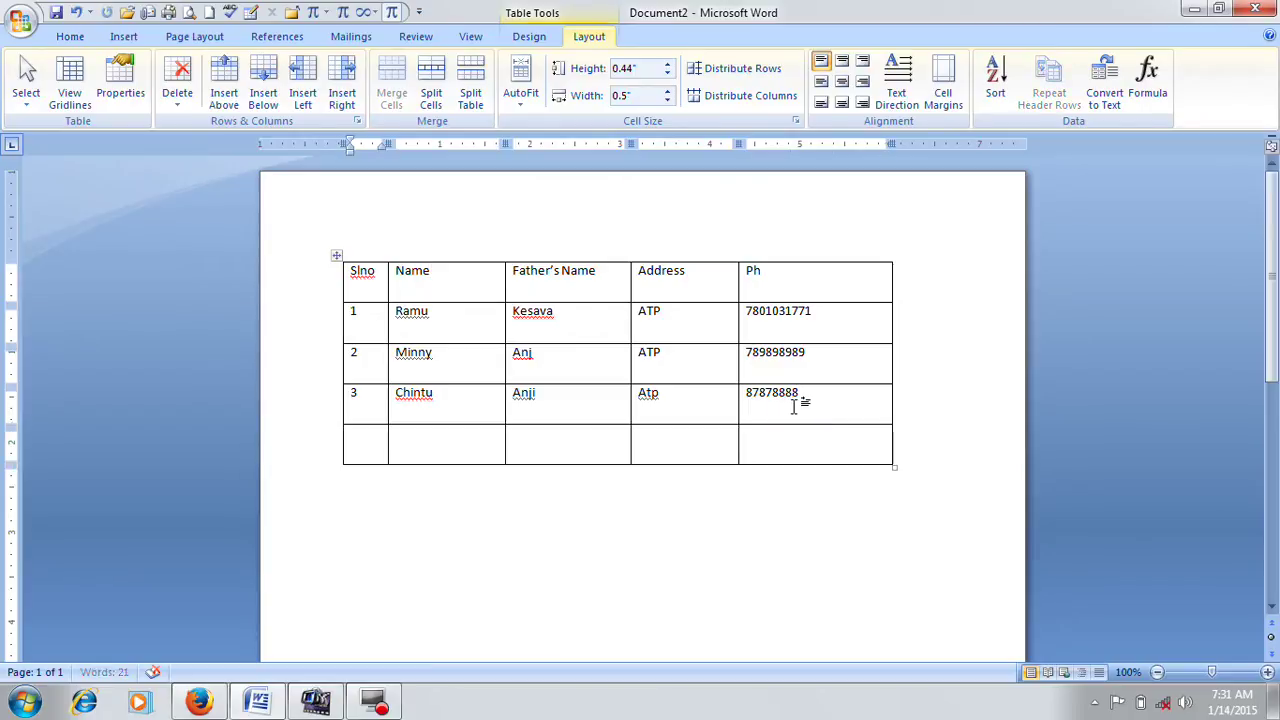
key("Tab")
key("Tab")
key("Tab")
key("Tab")
key("Tab")
key("Tab")
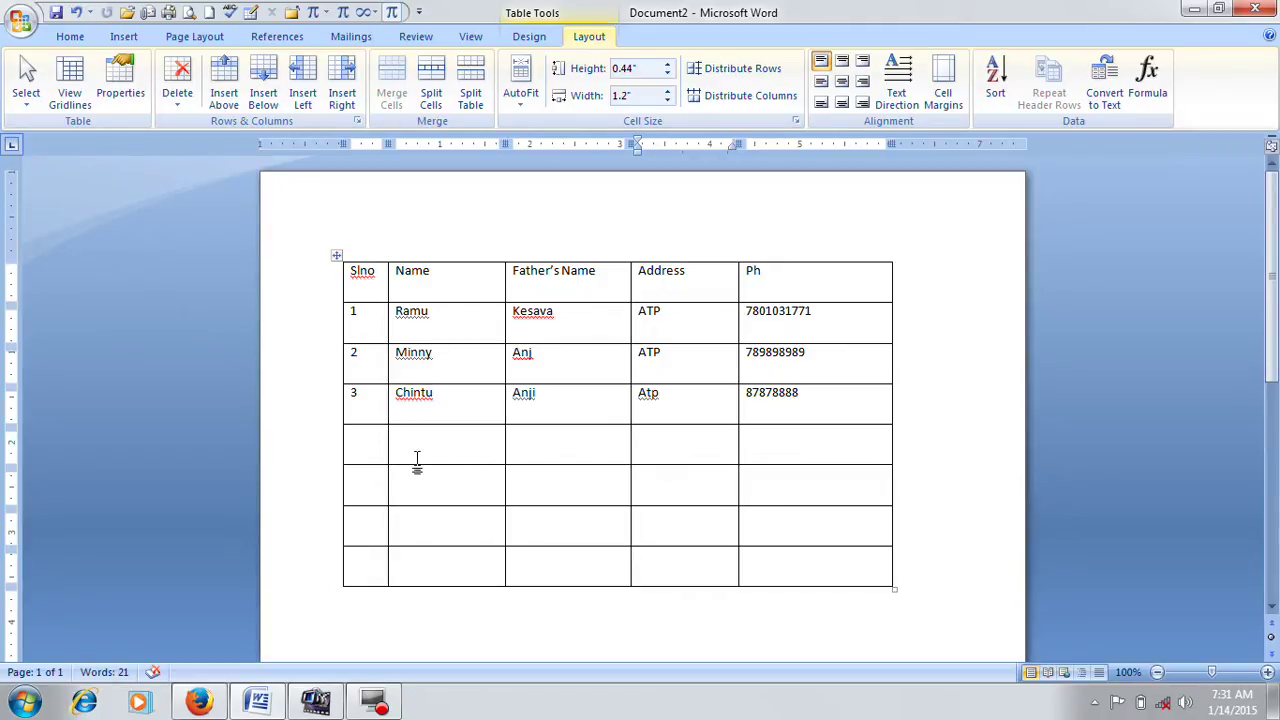
Split the table at the first empty row, and add blank lines between the two resulting tables.
left_click(378, 455)
left_click(364, 450)
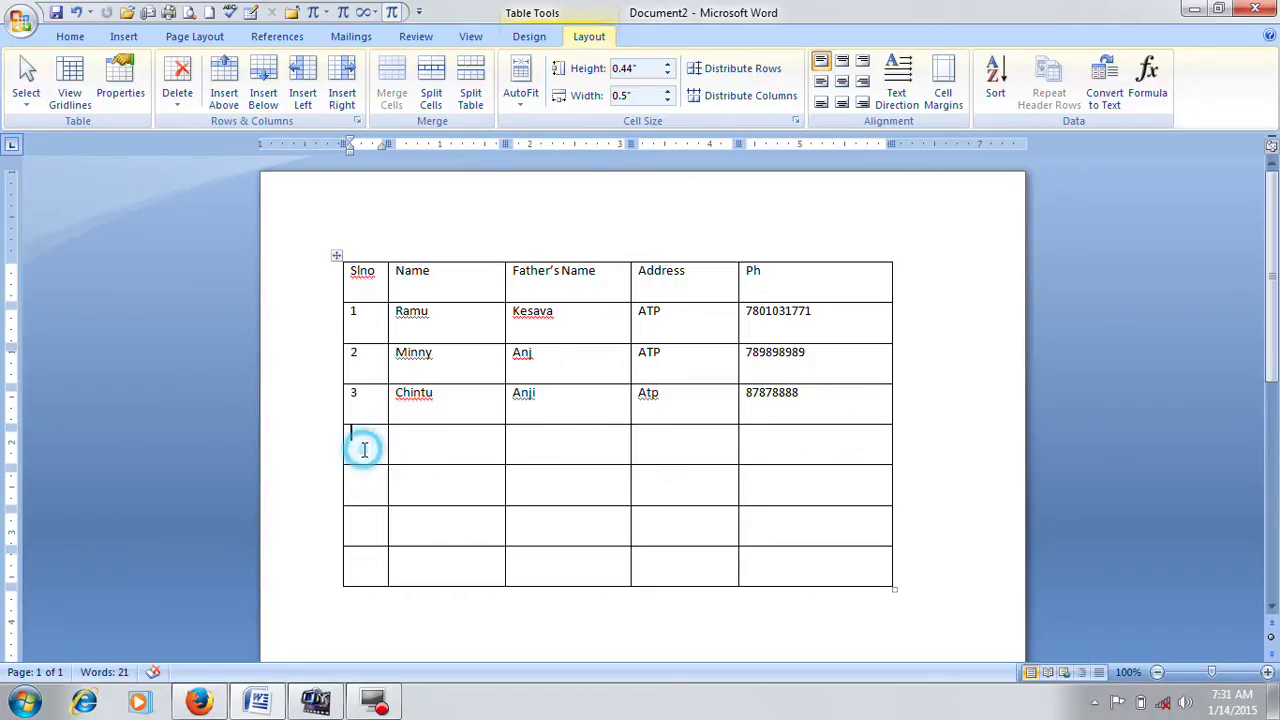
left_click(470, 100)
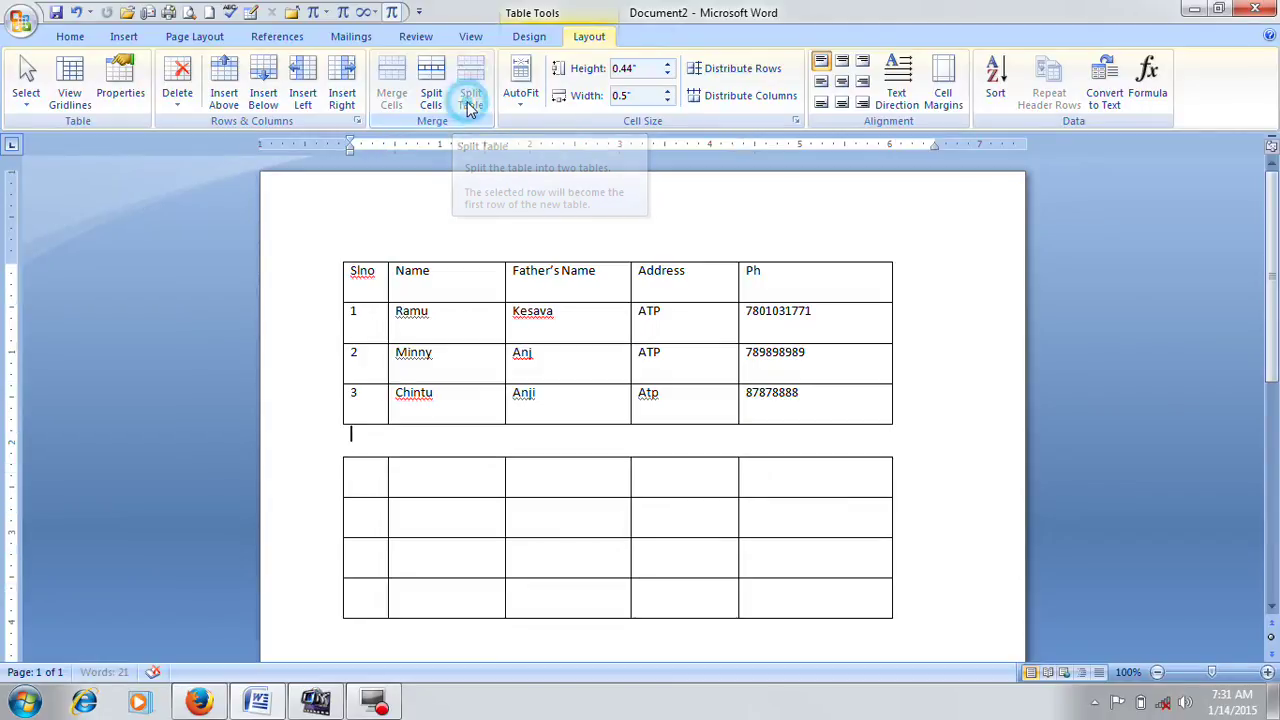
key("Return")
key("Return")
key("Return")
key("Return")
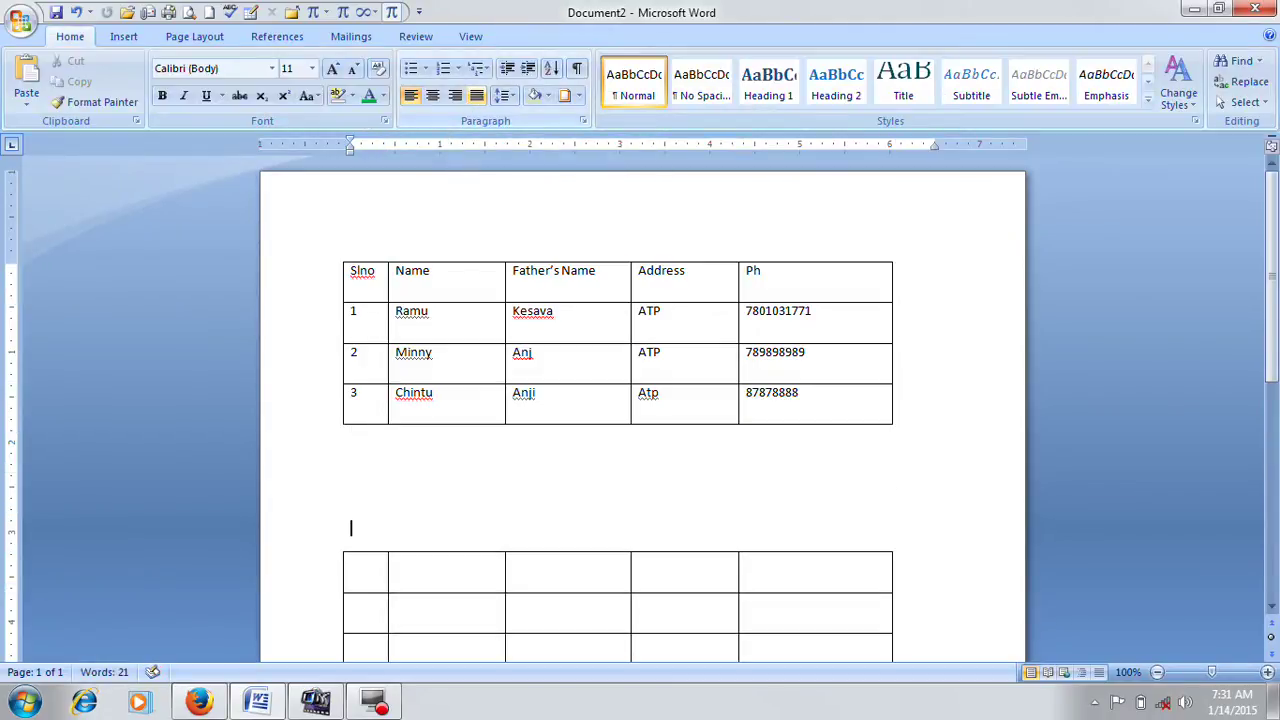
Remove the blank lines between the two tables to rejoin them into one table.
key("Delete")
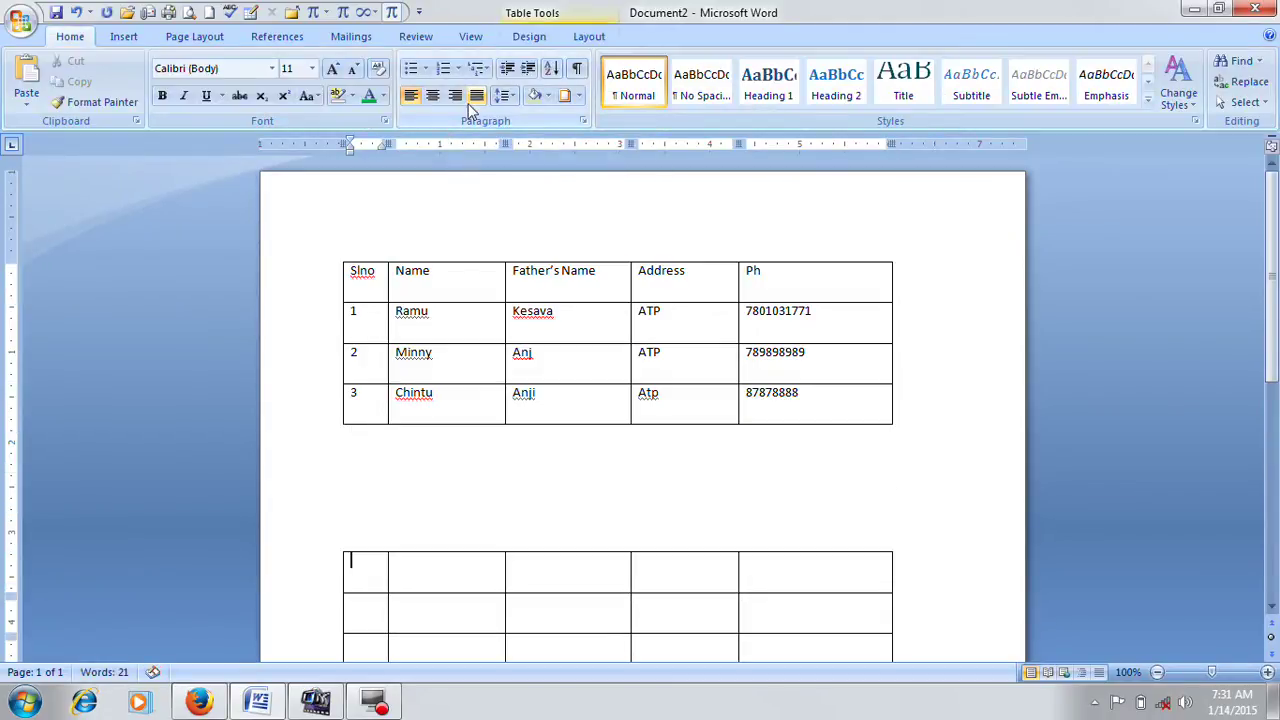
left_click(437, 527)
key("BackSpace")
key("BackSpace")
key("BackSpace")
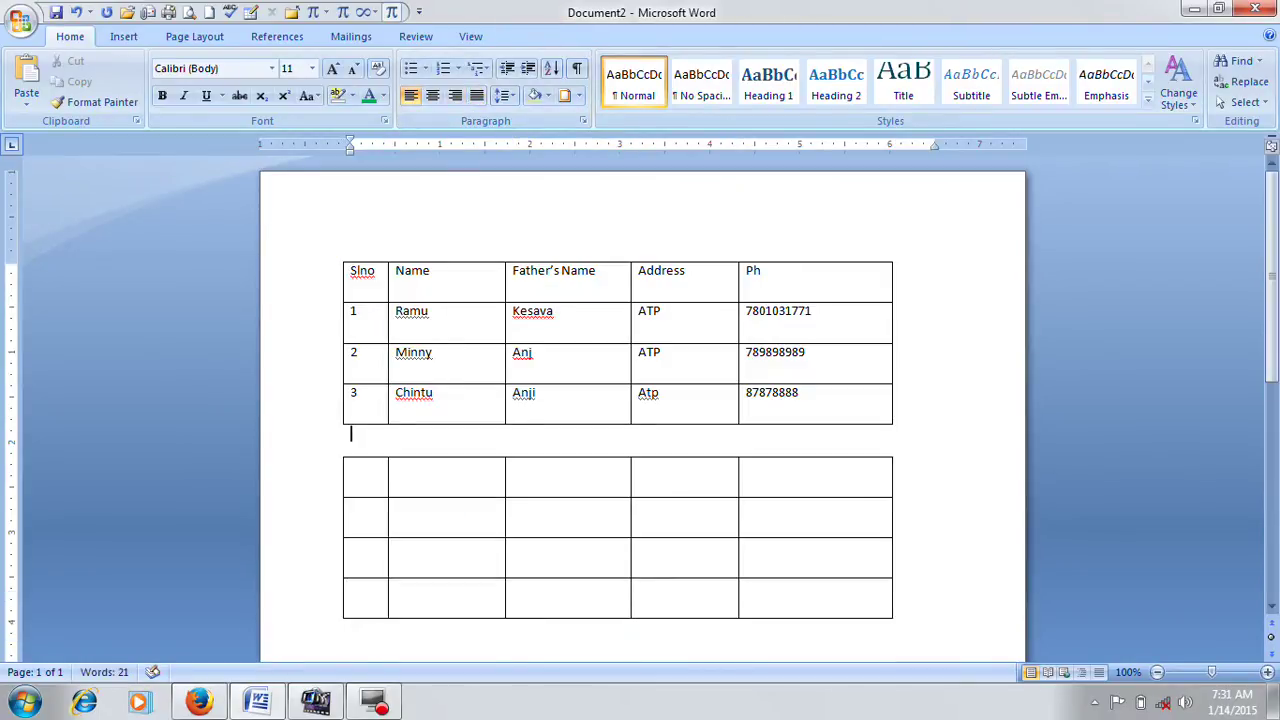
key("Delete")
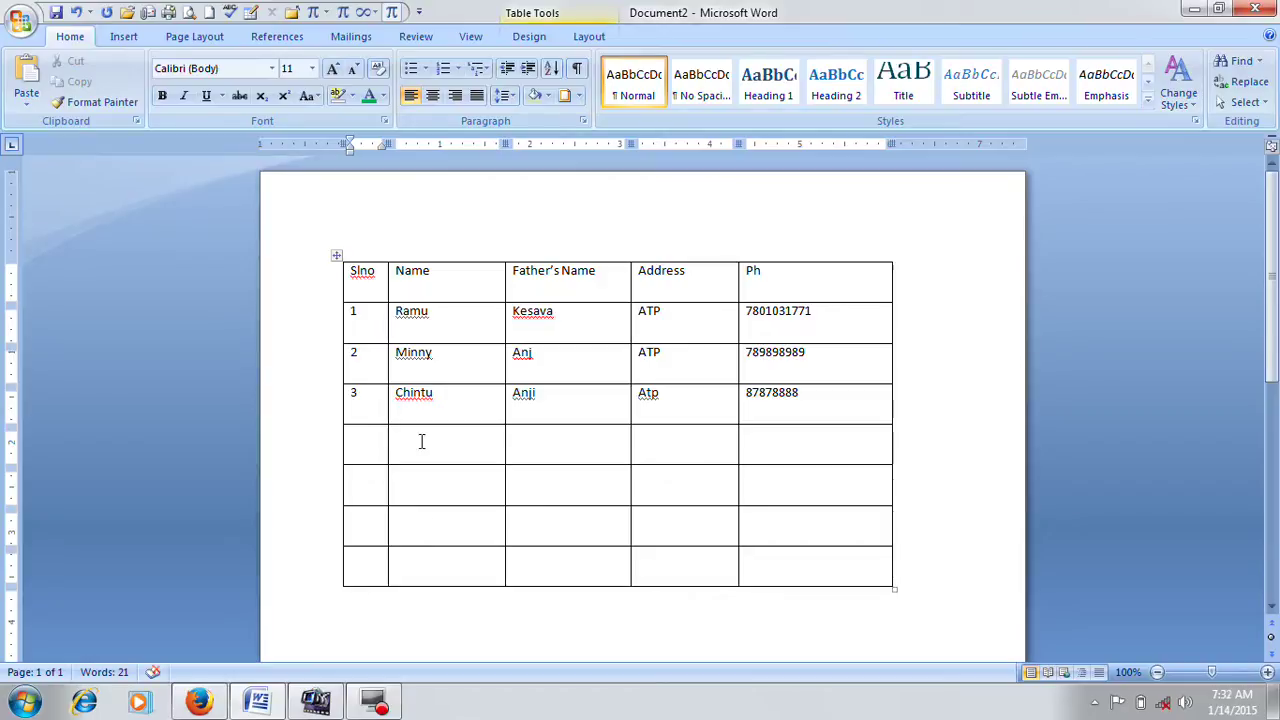
Delete the four empty rows at the end of the table.
left_click(452, 453)
left_click(589, 36)
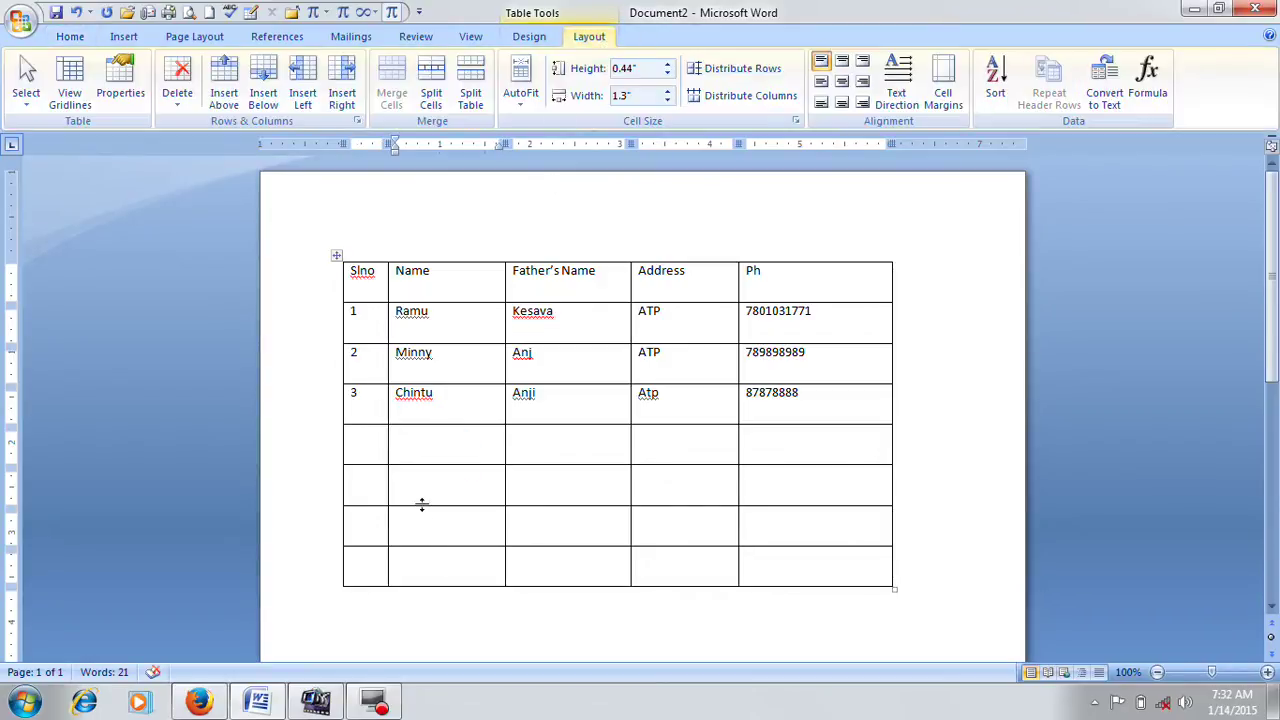
left_click_drag(366, 446, 834, 554)
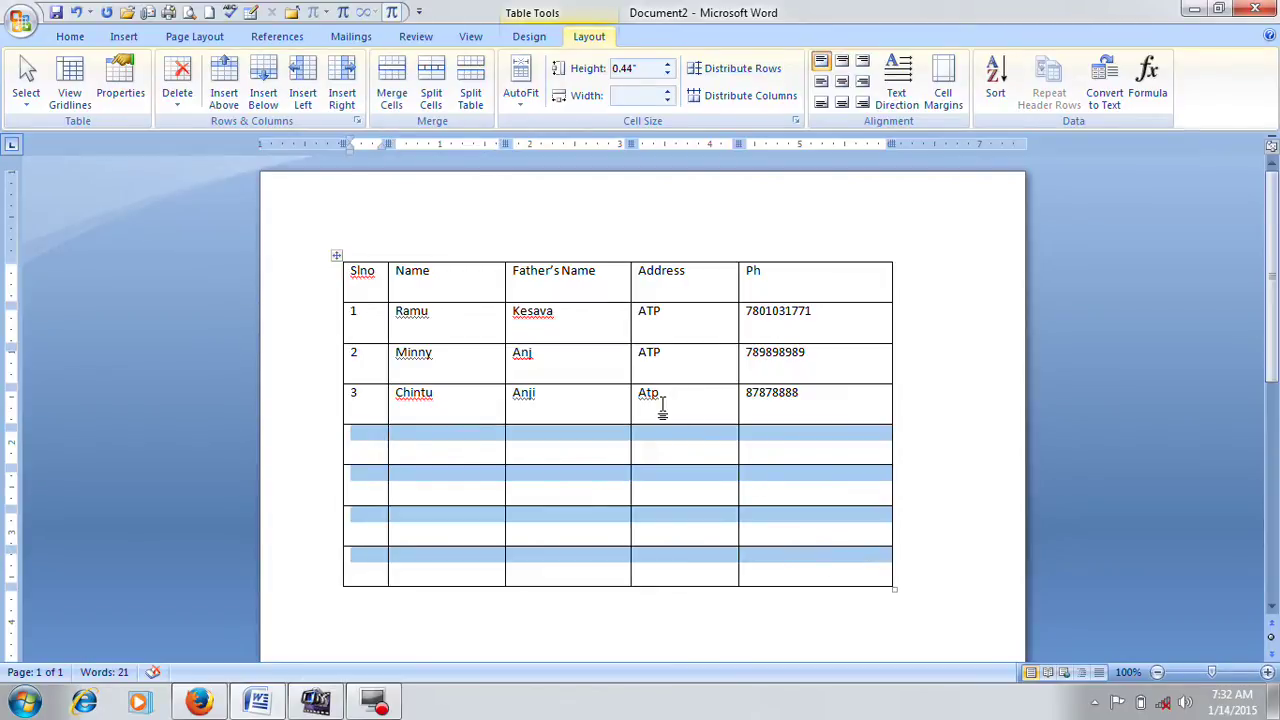
left_click(177, 100)
left_click(240, 166)
left_click(572, 360)
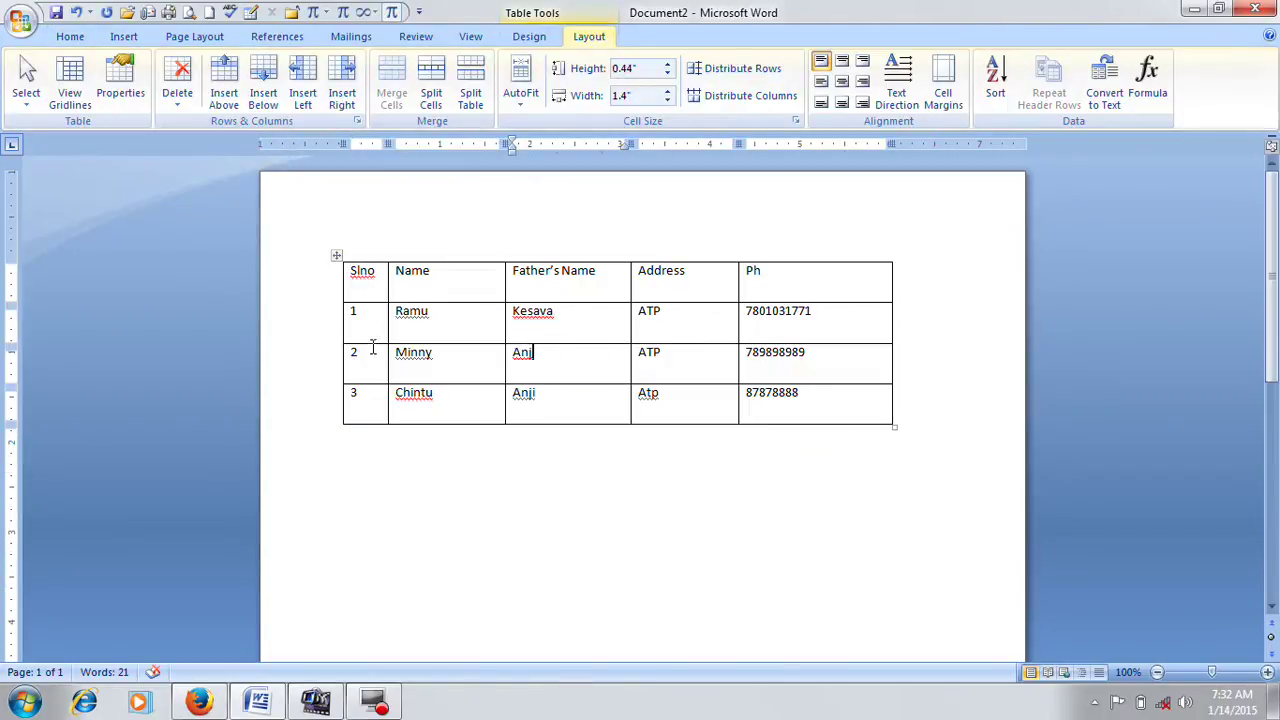
left_click(377, 273)
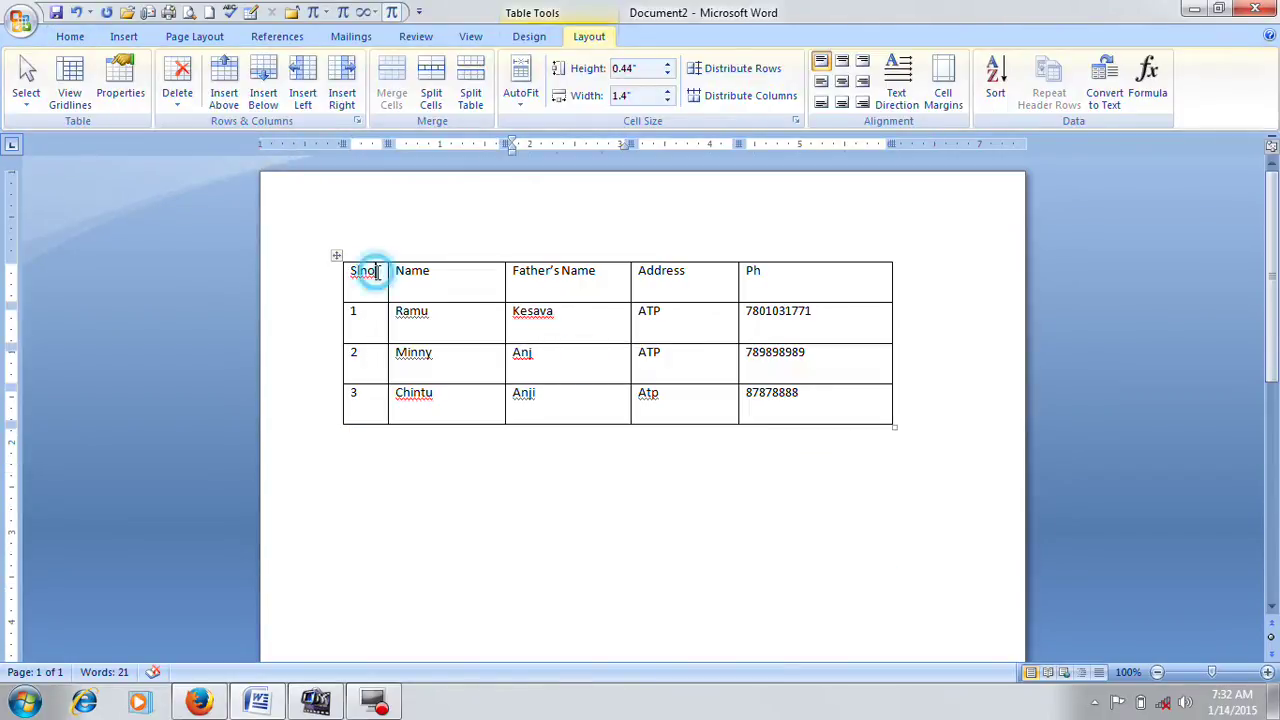
left_click(432, 271)
left_click(597, 272)
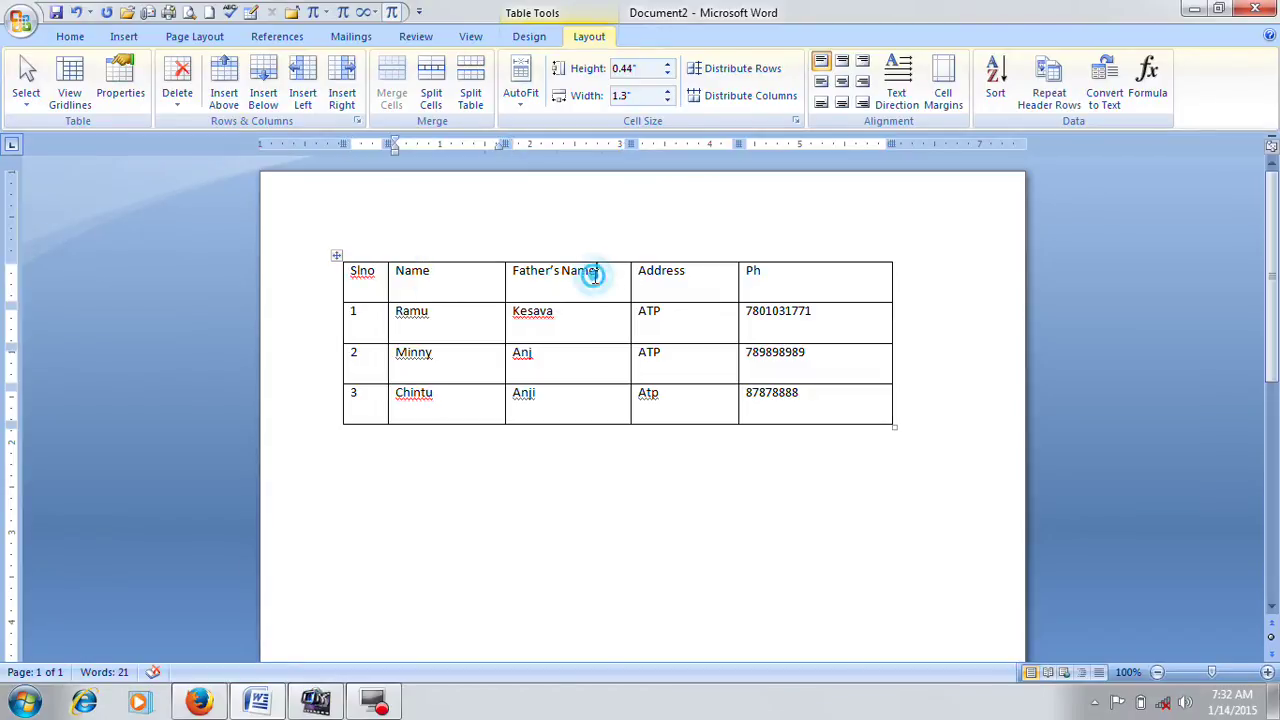
left_click(690, 278)
left_click(798, 278)
AutoFit the table columns to their contents, and refit the table to the window width.
left_click(833, 314)
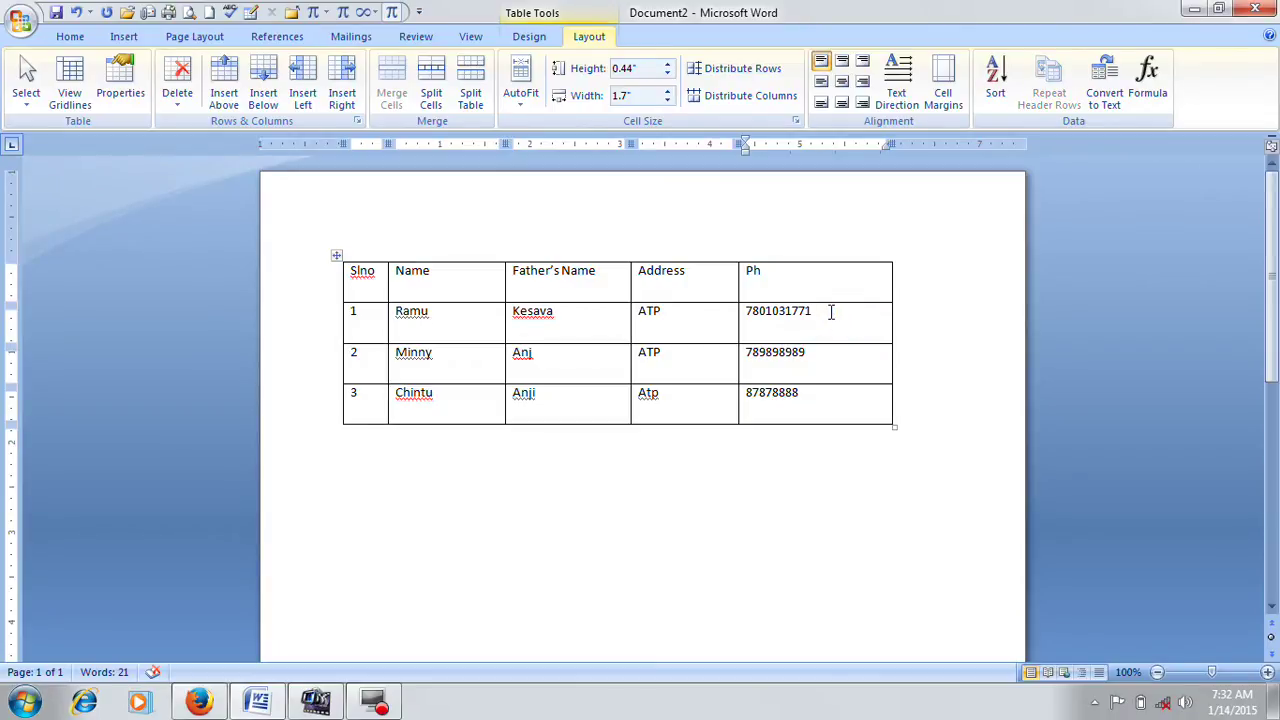
left_click(521, 103)
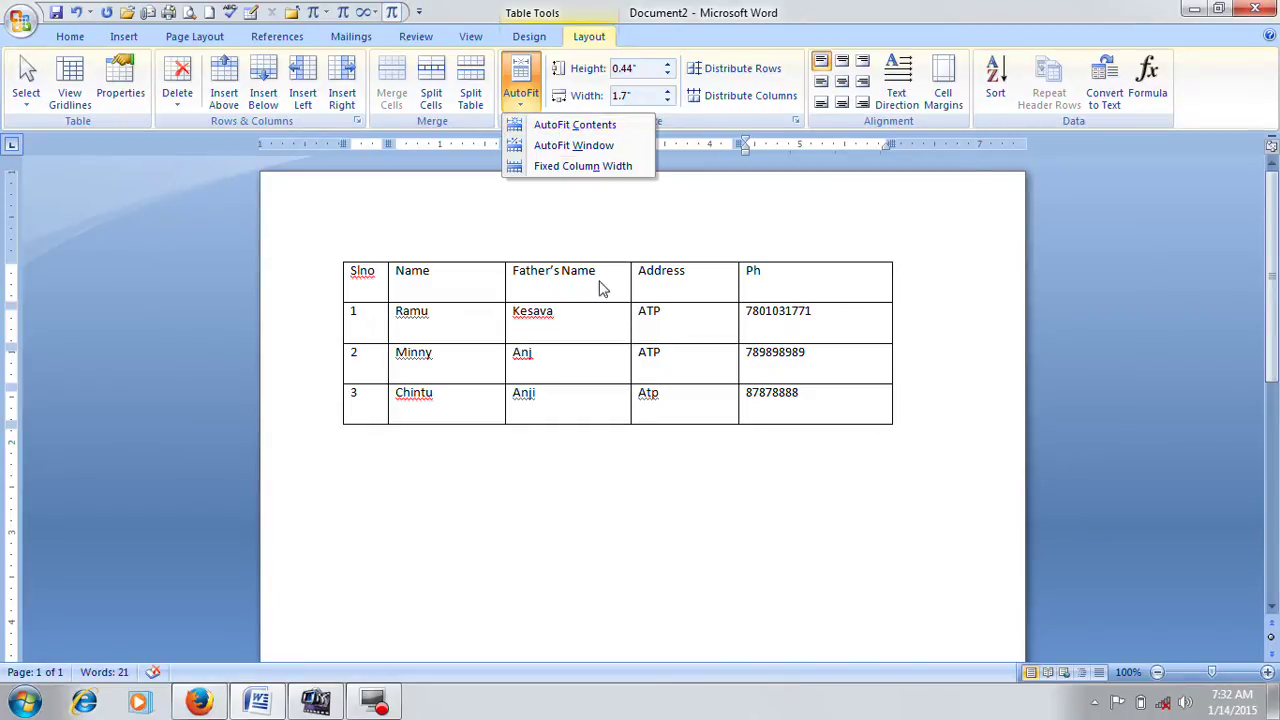
left_click(602, 131)
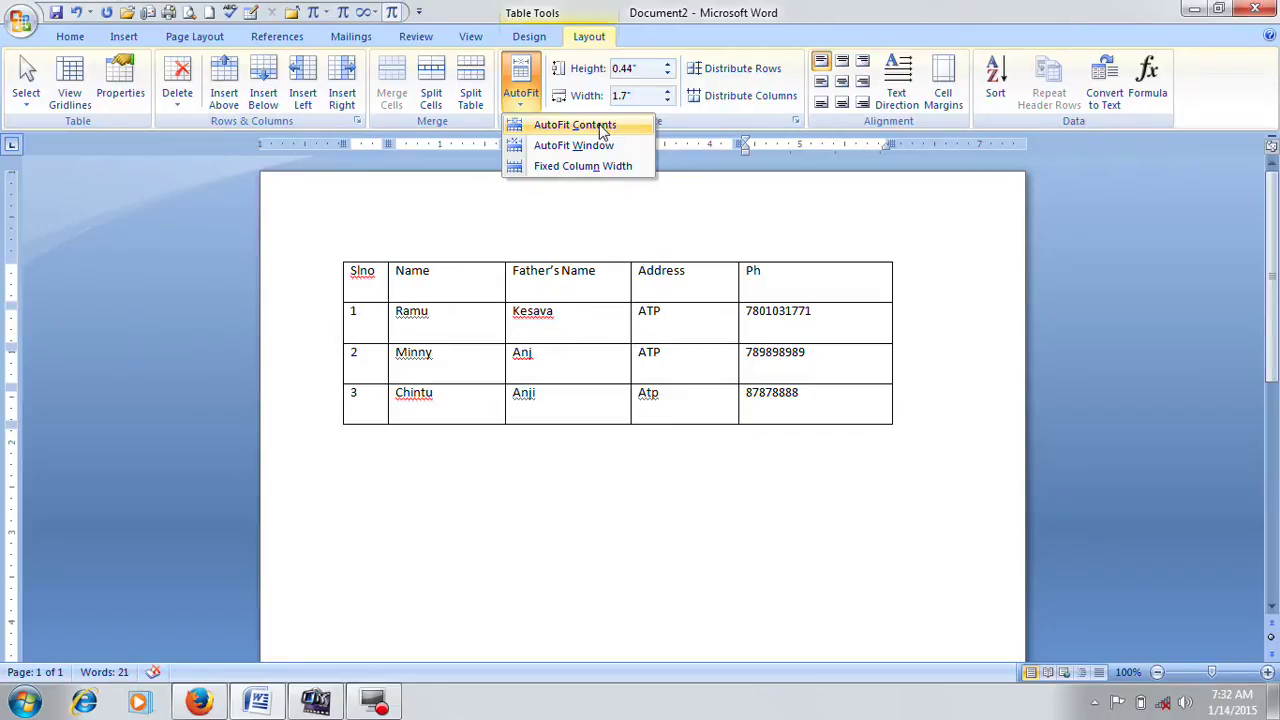
left_click(601, 128)
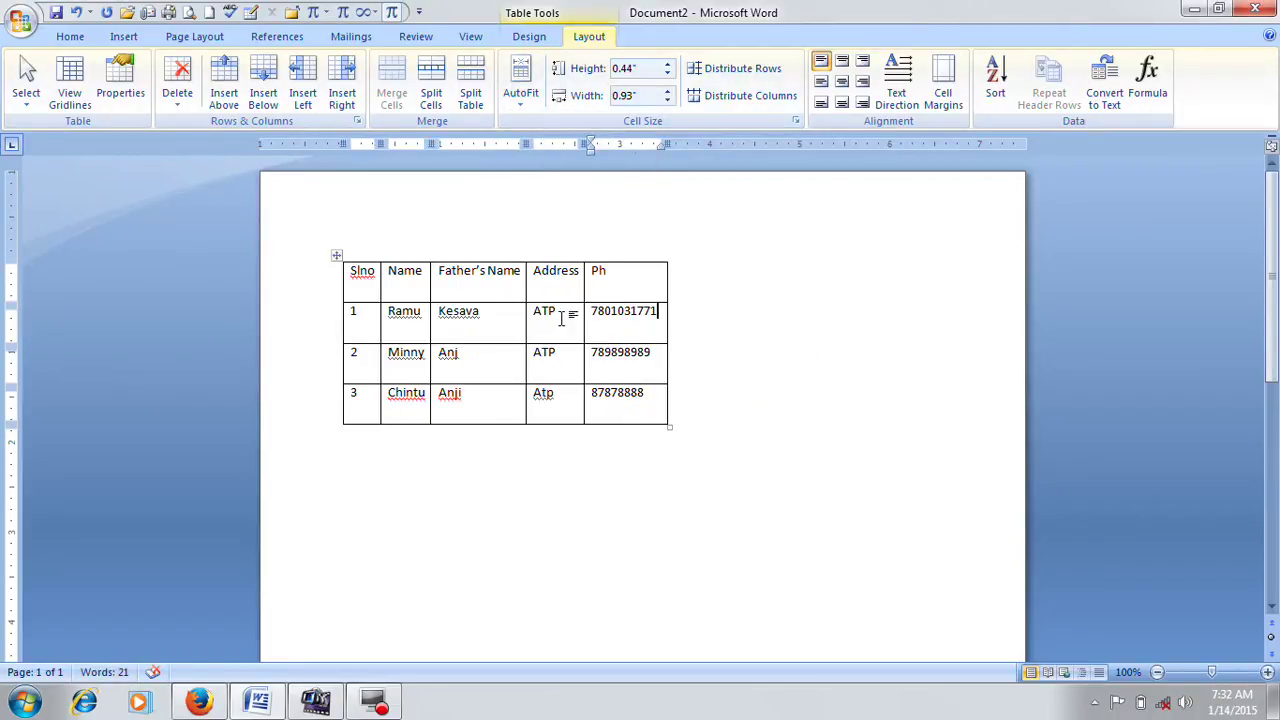
left_click(521, 107)
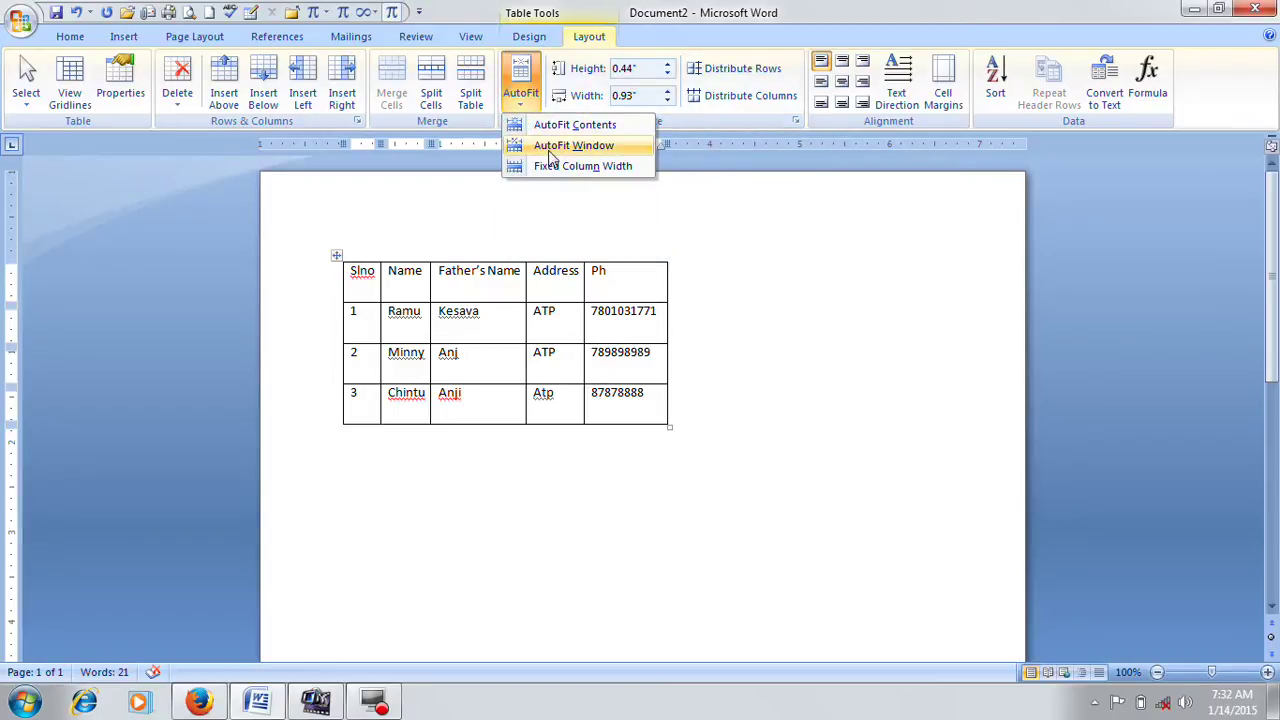
left_click(549, 150)
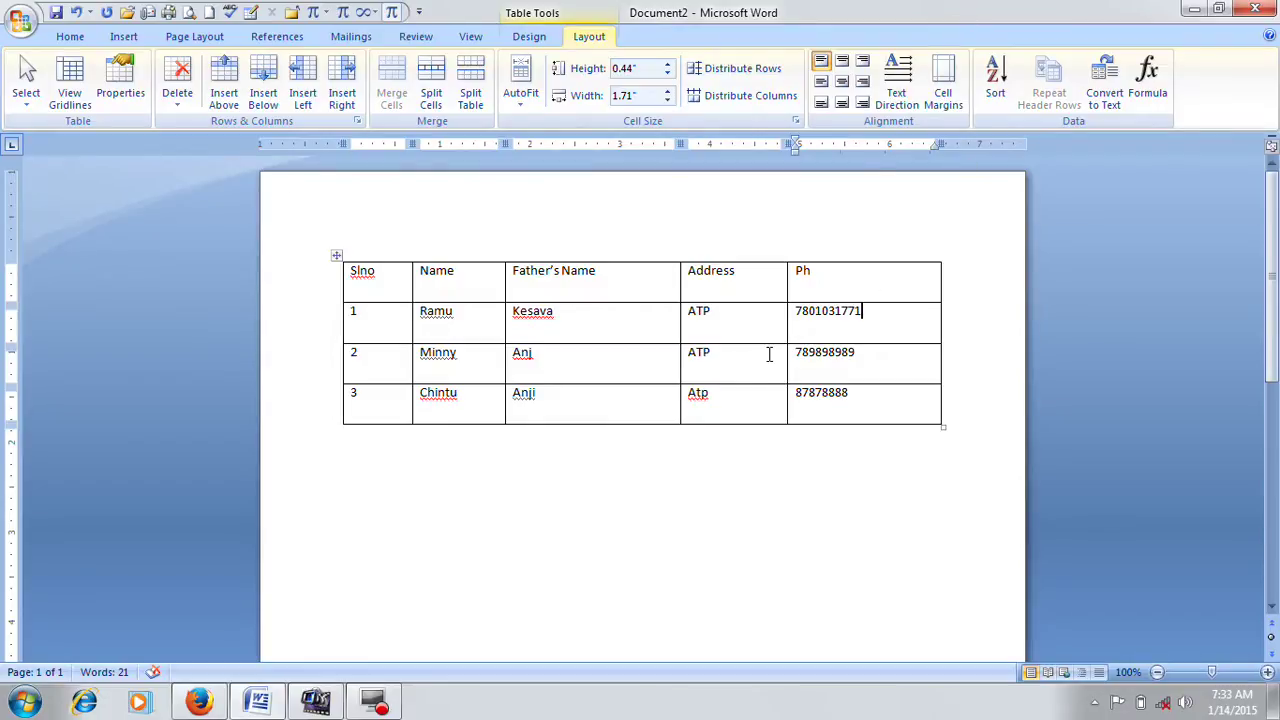
Append a long run of "f" characters to the Father's Name header cell, and undo the typing.
left_click(521, 112)
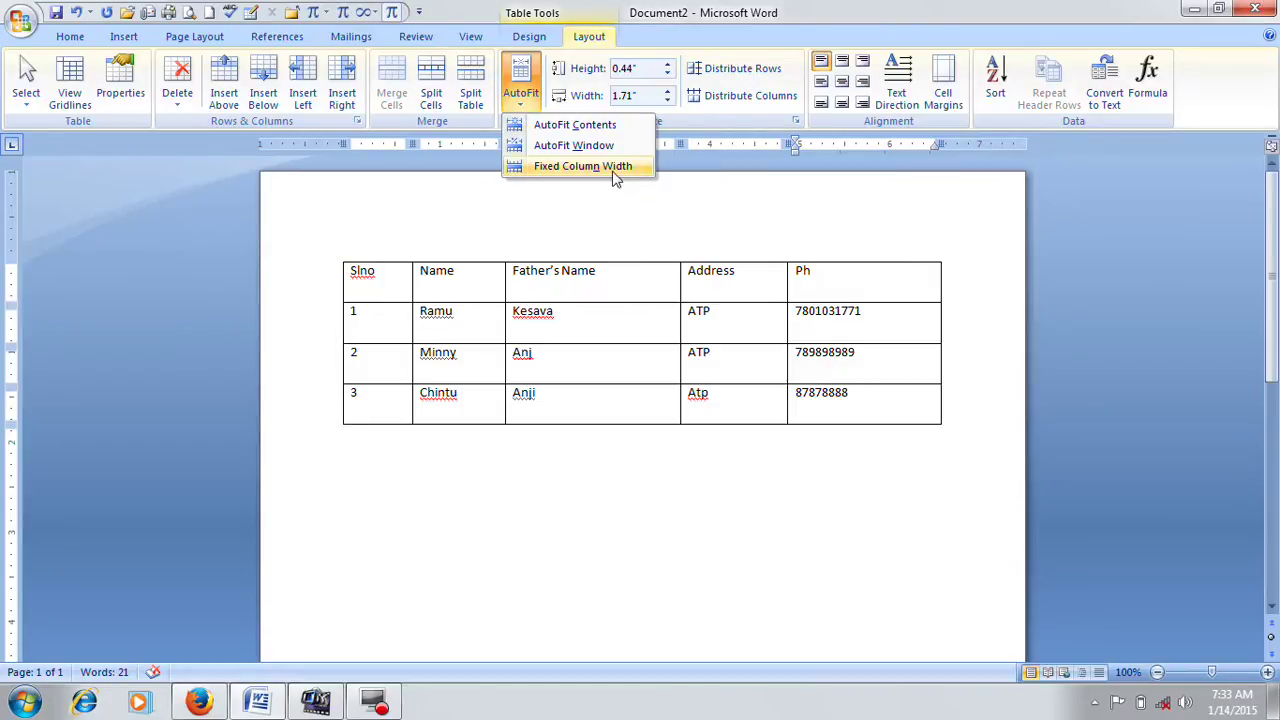
left_click(606, 272)
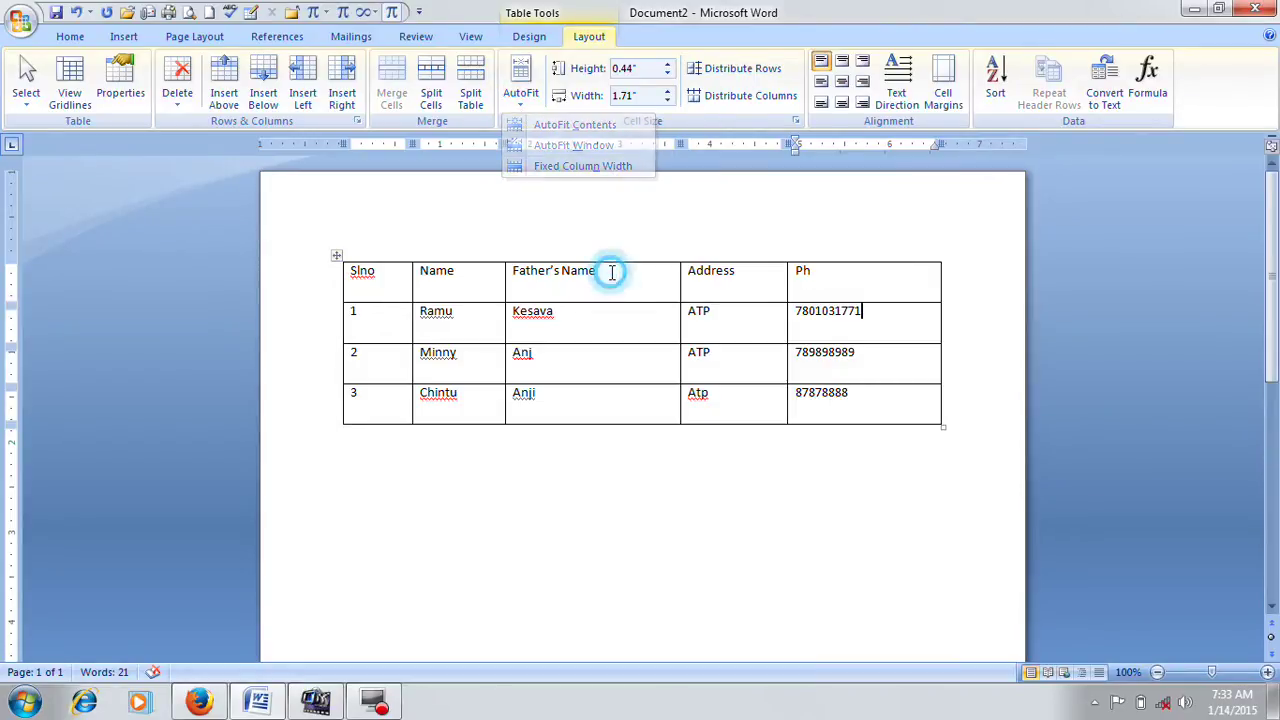
type("fffffffffffffffffffffffff")
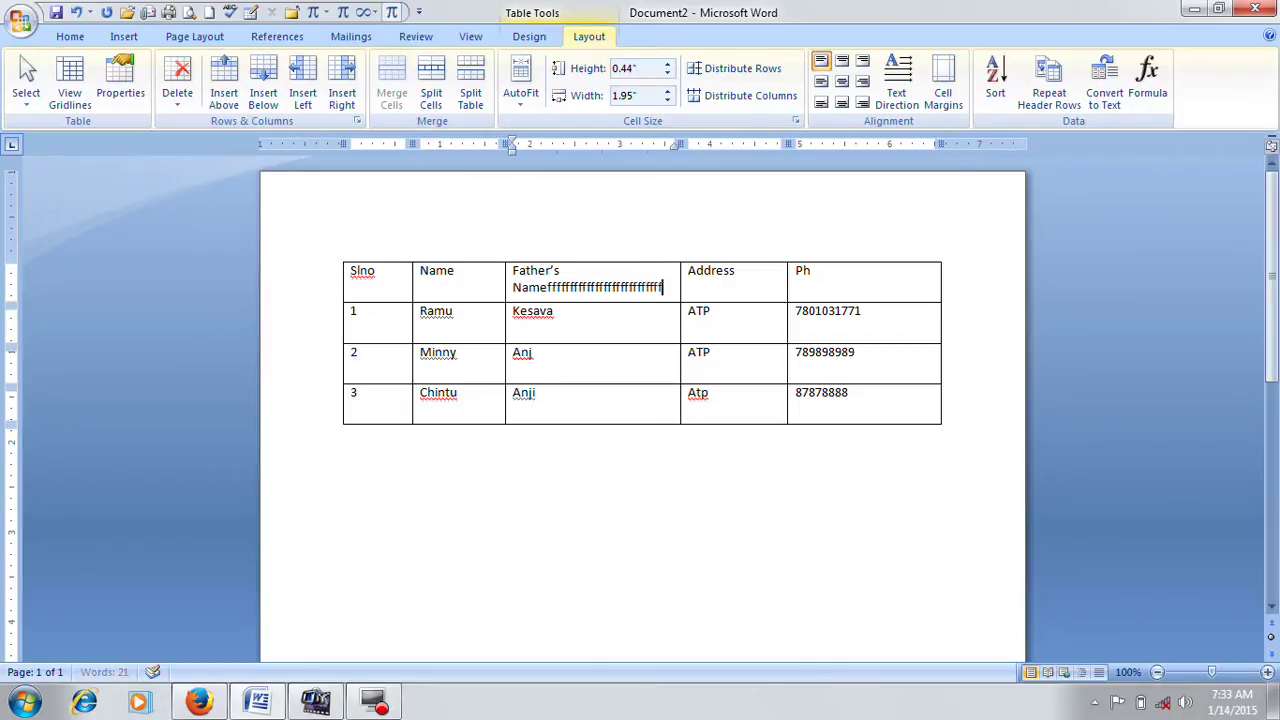
key("ctrl+z")
Append a long run of "g" characters to the Name header cell to test how the column resizes.
left_click(474, 275)
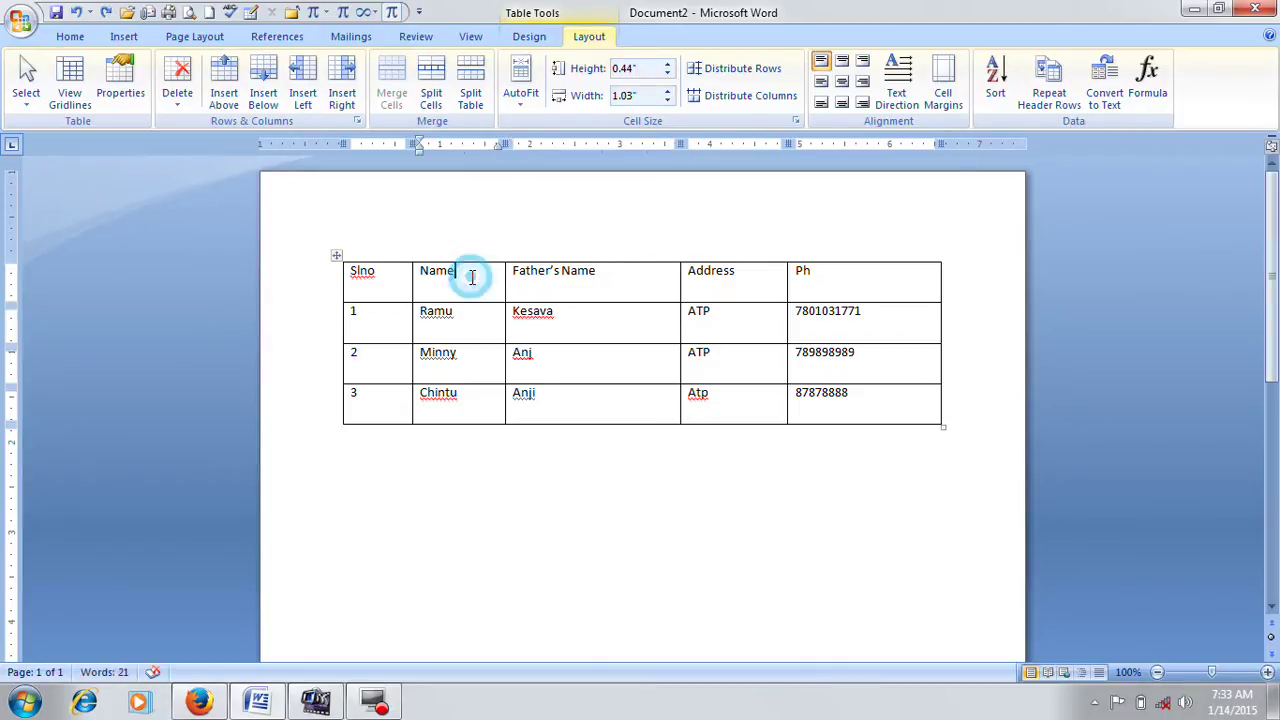
type("ggggggggg")
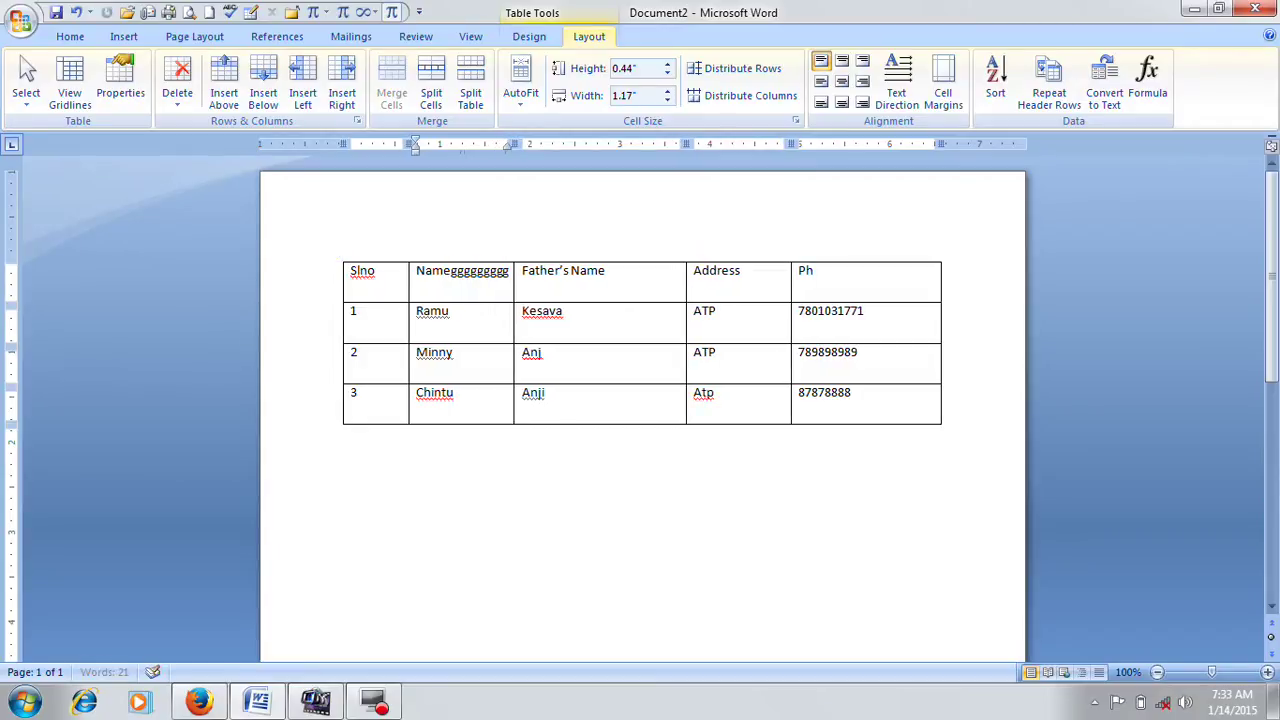
type("gggggggggggg")
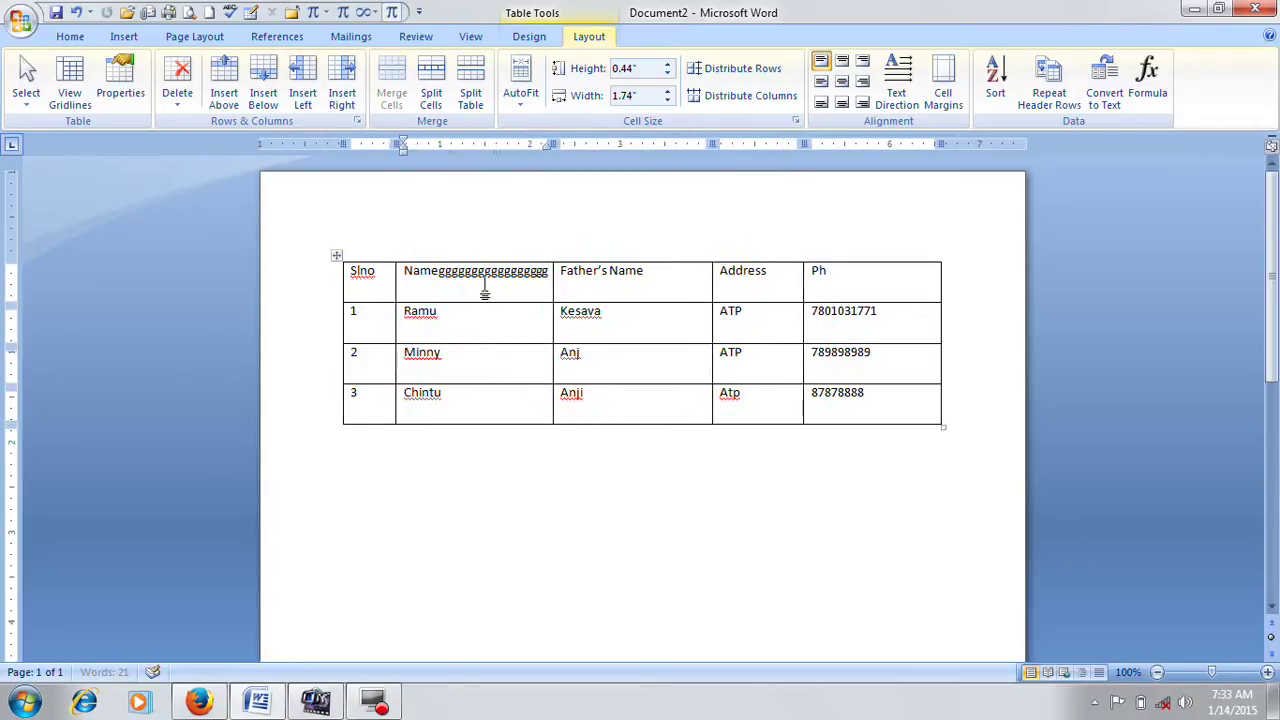
type("gggggg")
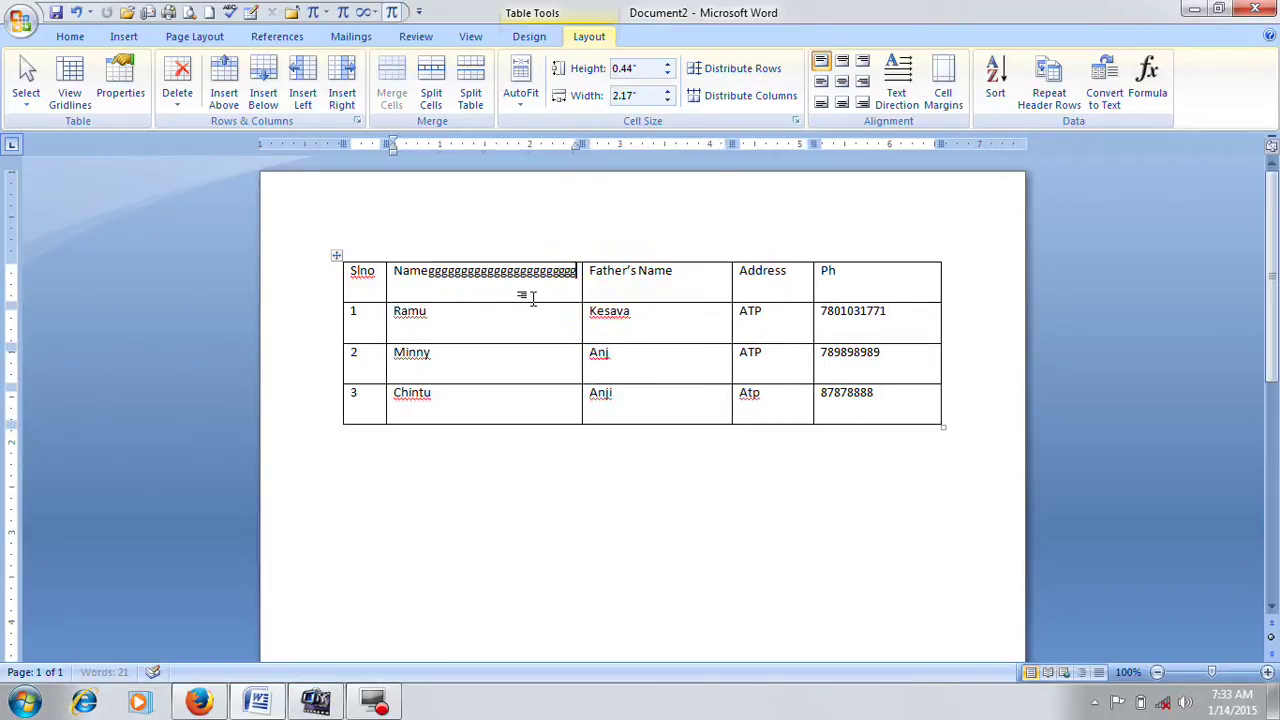
type("gggg")
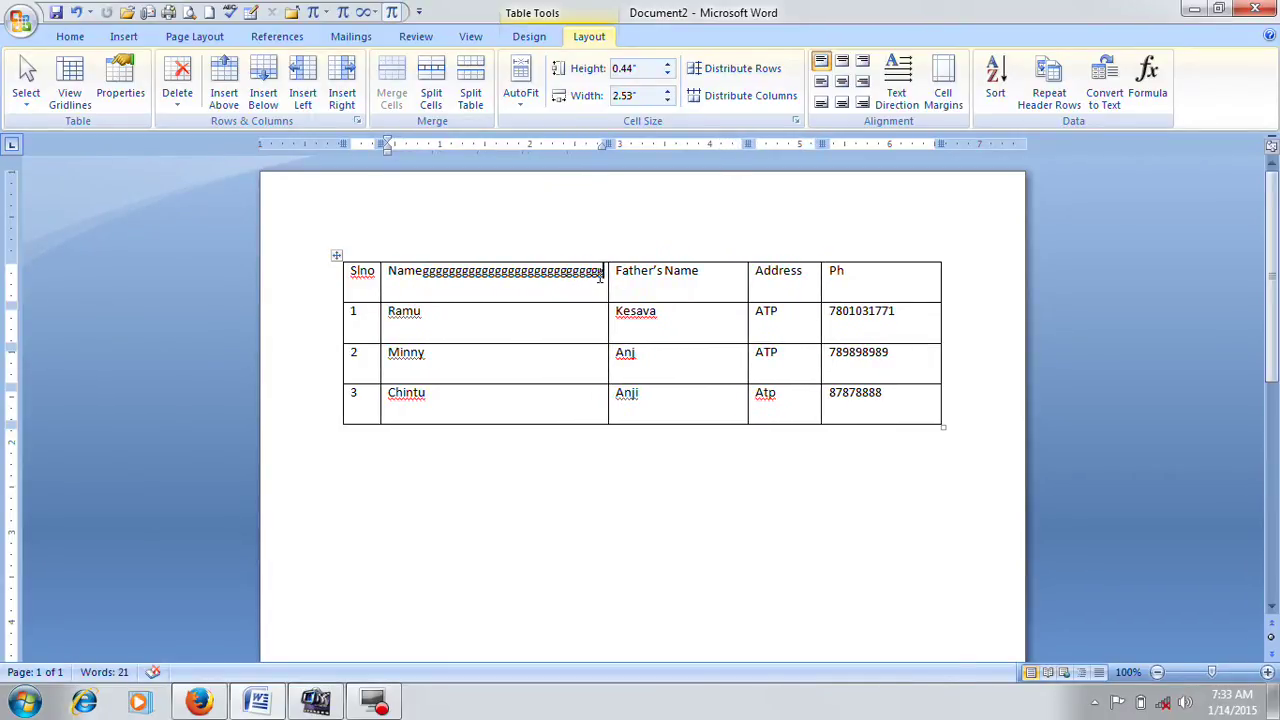
Remove the extra "g" characters from the Name header cell.
key("BackSpace")
key("BackSpace")
key("BackSpace")
key("BackSpace")
key("BackSpace")
key("BackSpace")
key("BackSpace")
key("BackSpace")
key("BackSpace")
key("BackSpace")
key("BackSpace")
key("BackSpace")
key("BackSpace")
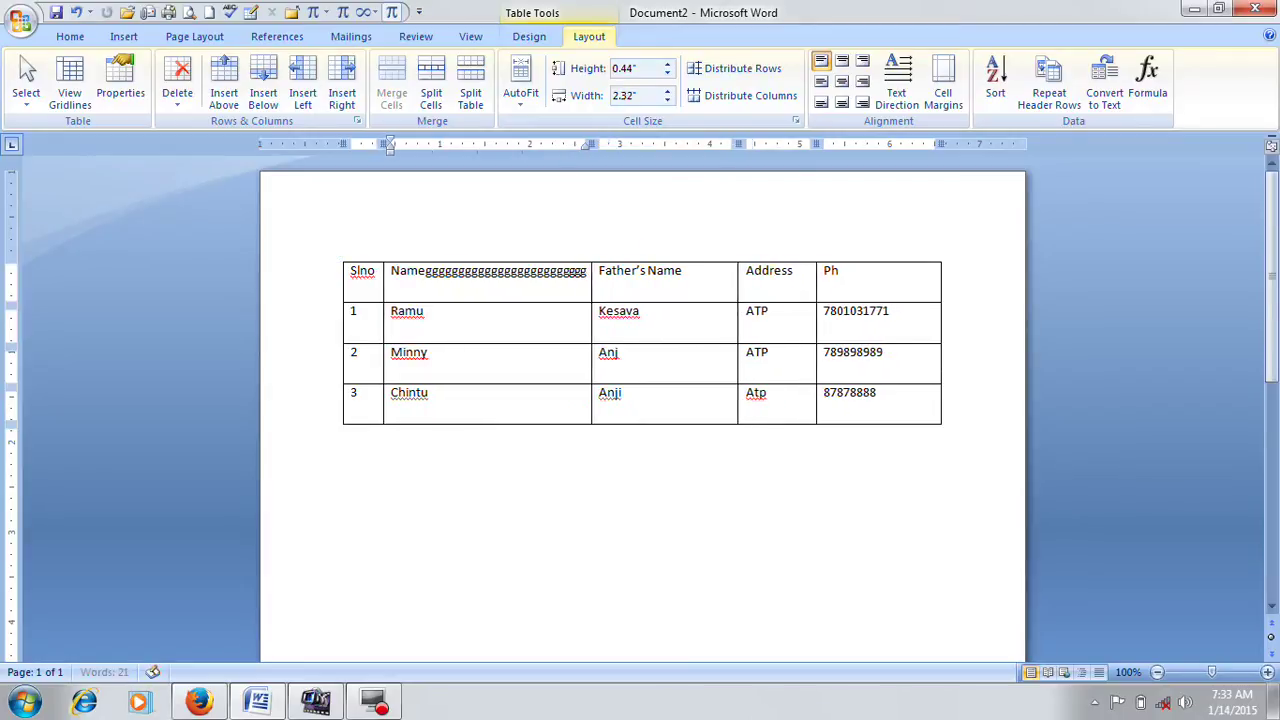
key("BackSpace")
key("BackSpace")
key("BackSpace")
key("BackSpace")
key("BackSpace")
key("BackSpace")
key("BackSpace")
key("BackSpace")
key("BackSpace")
key("BackSpace")
key("BackSpace")
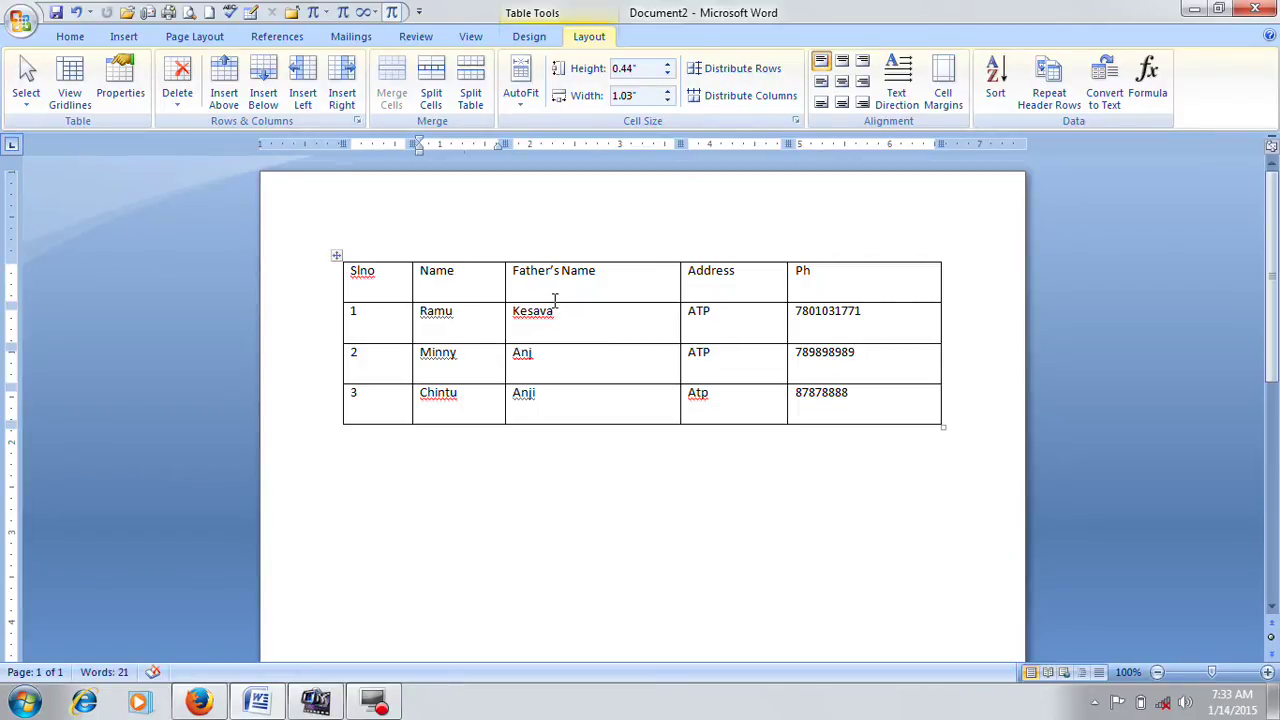
Set the table to Fixed Column Width, and append a run of "f" characters to the Name header cell.
left_click(521, 112)
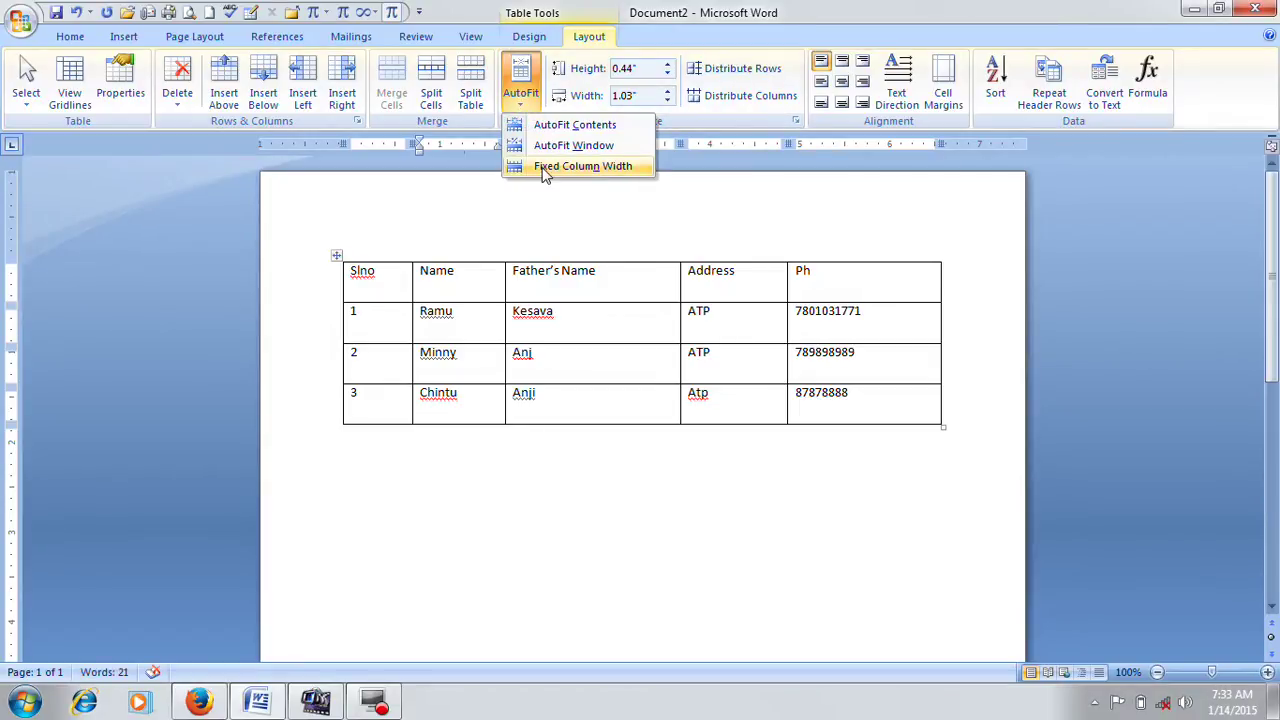
left_click(544, 168)
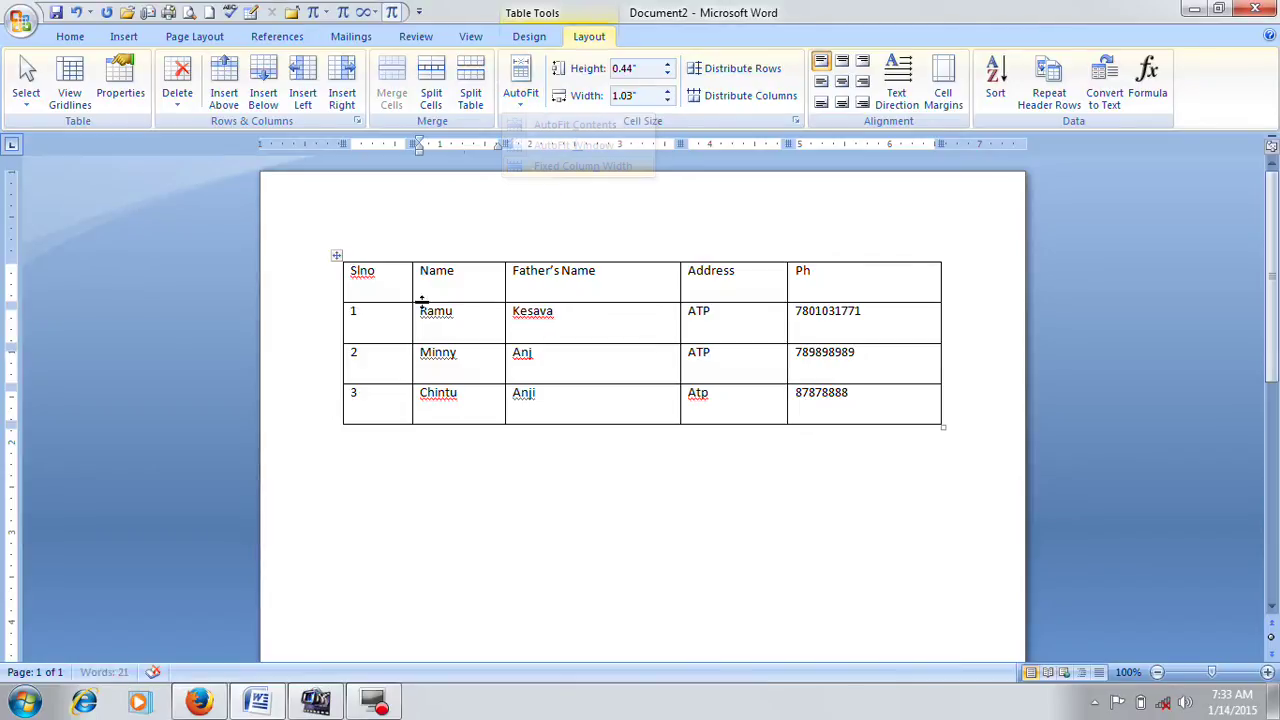
type("fff")
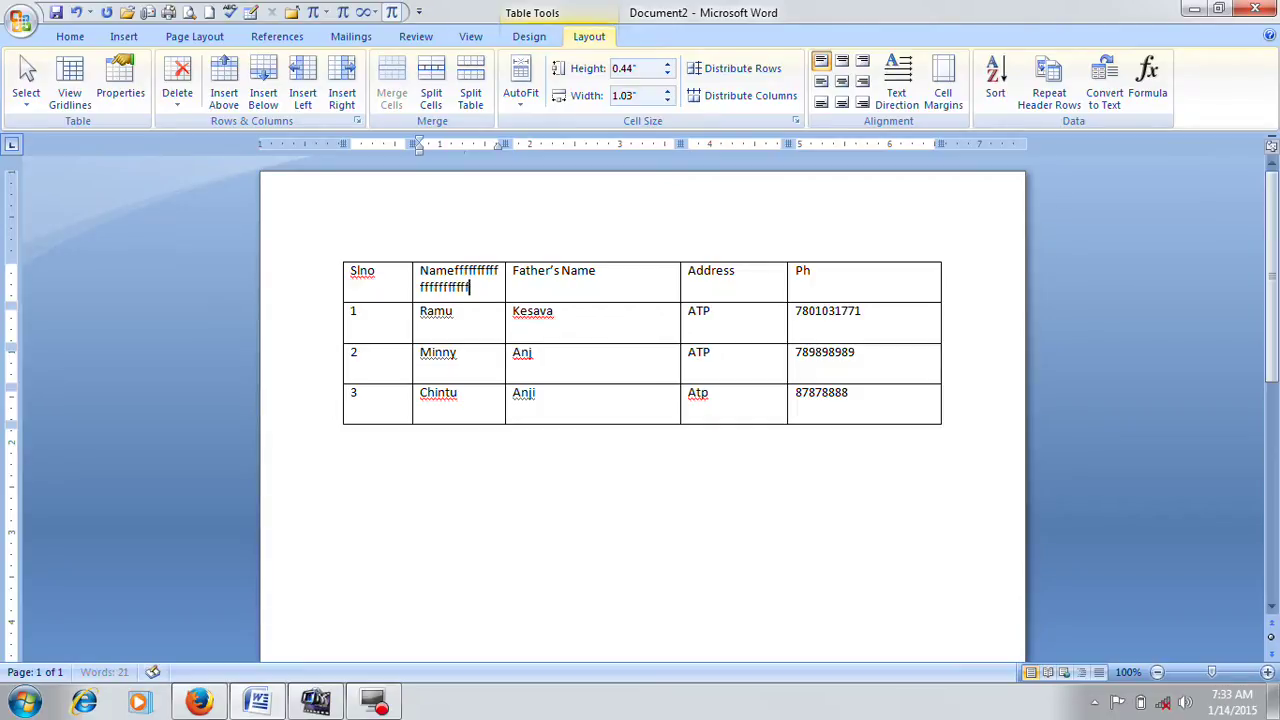
Append more "f" characters to the Name header cell, and delete all the extra characters so only "Name" remains.
type("ffffffffff")
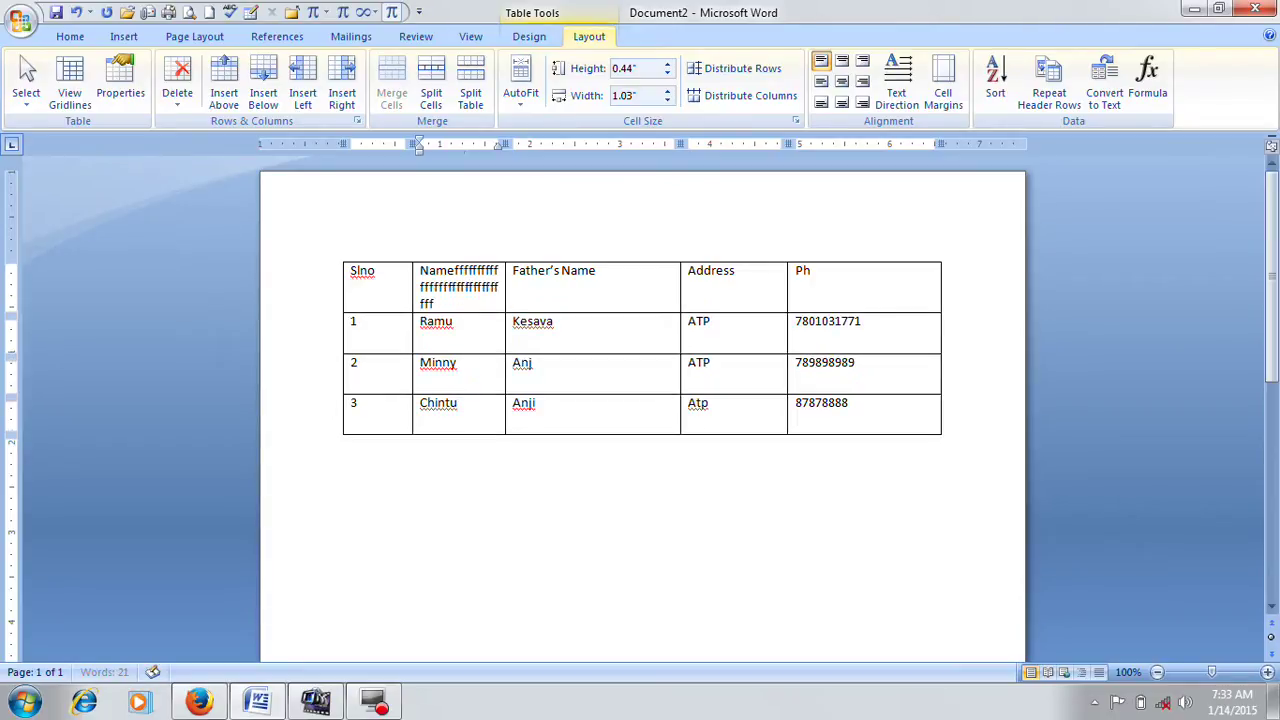
key("BackSpace")
key("BackSpace")
key("BackSpace")
key("BackSpace")
key("BackSpace")
key("BackSpace")
key("BackSpace")
key("BackSpace")
key("BackSpace")
key("BackSpace")
key("BackSpace")
key("BackSpace")
key("BackSpace")
key("BackSpace")
key("BackSpace")
key("BackSpace")
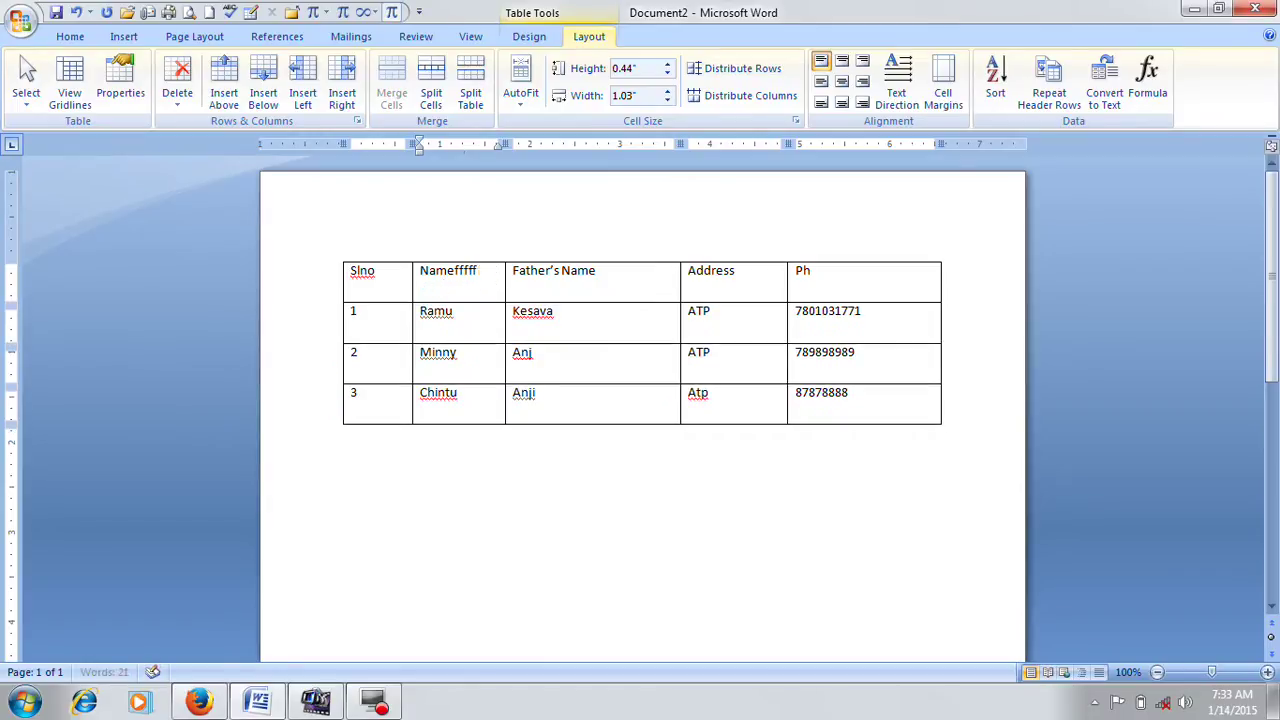
key("BackSpace")
Below the table, examine the AutoFit behavior options for inserting a new table, and cancel without inserting one.
left_click(422, 457)
left_click(124, 36)
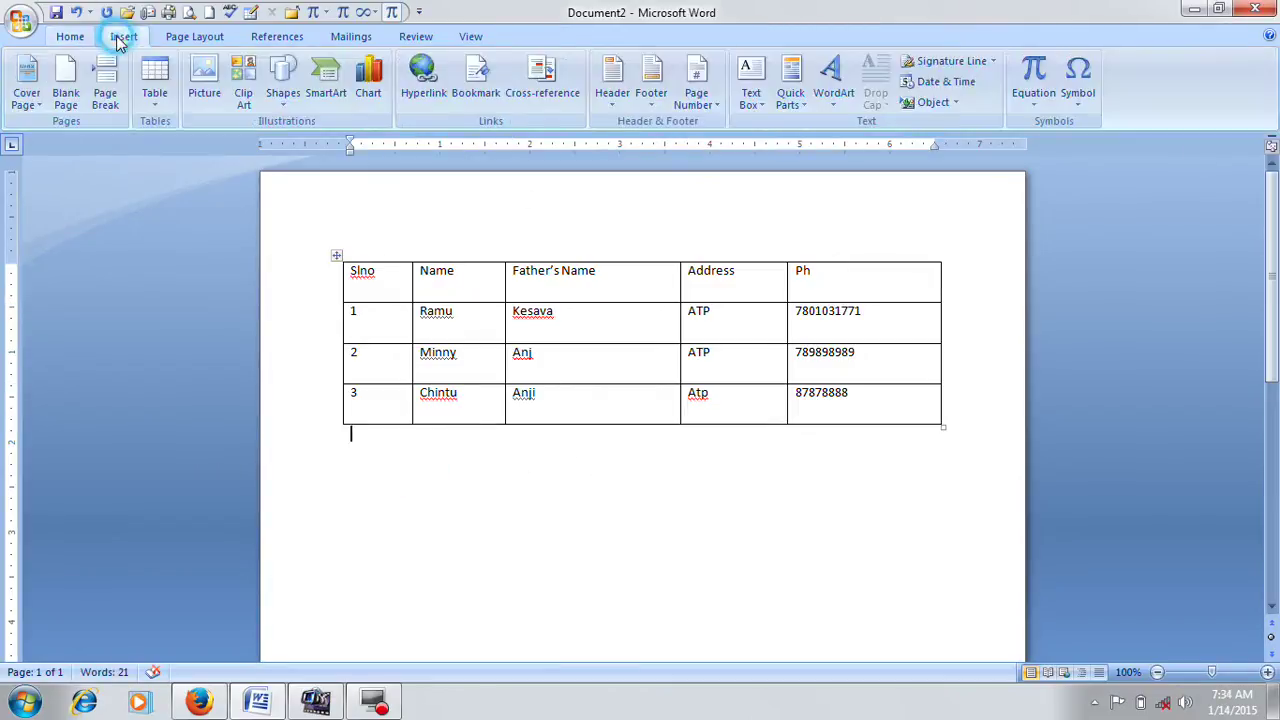
left_click(158, 95)
left_click(228, 291)
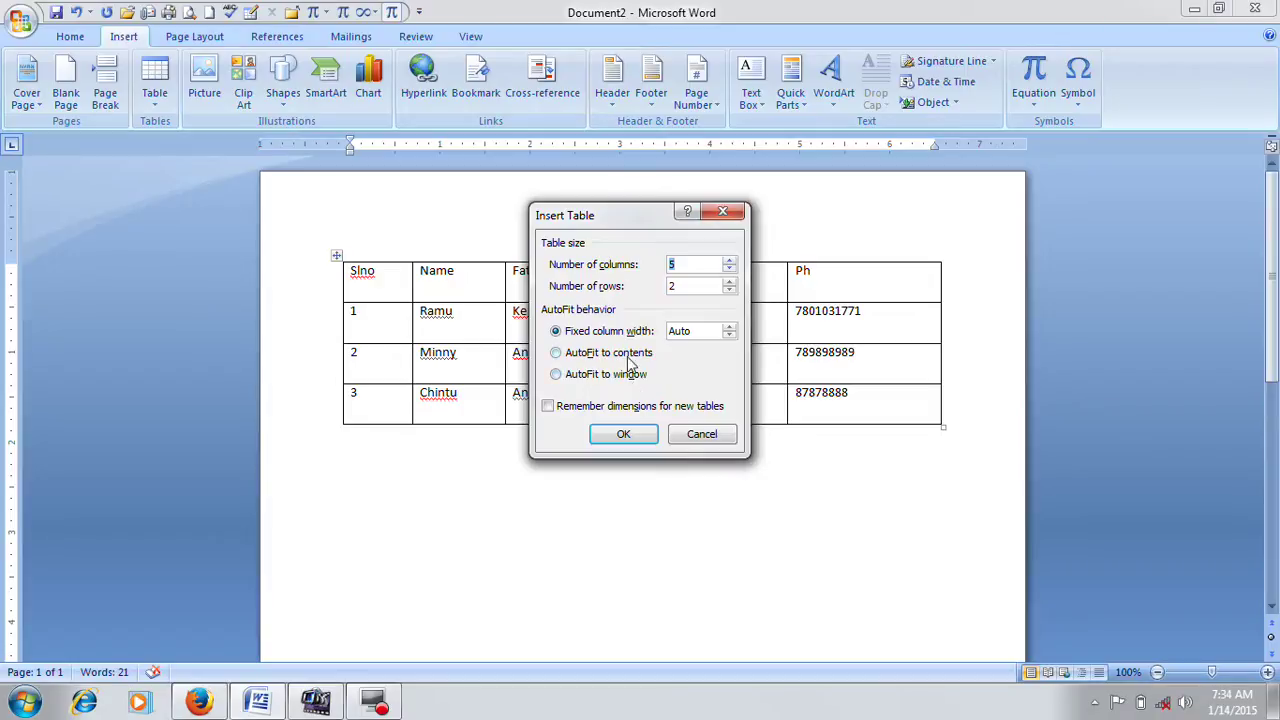
left_click(706, 433)
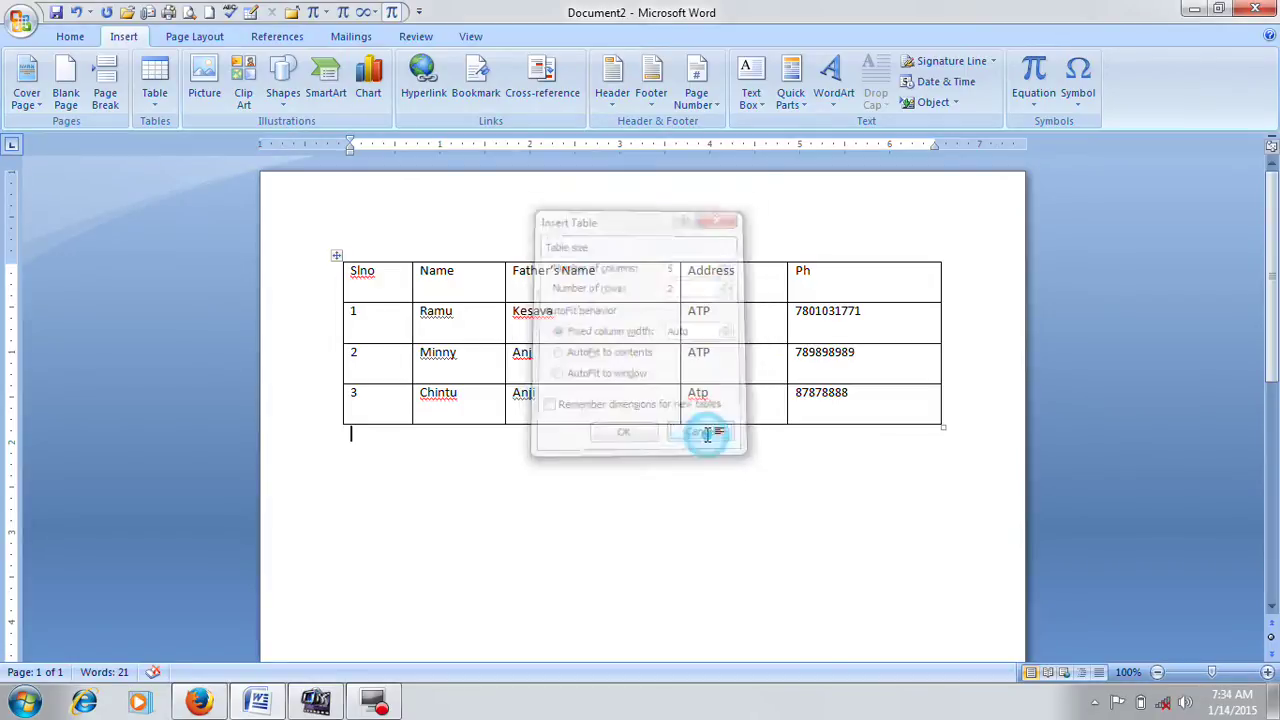
Increase the row height of the whole student table to 0.6", and reduce it to 0.4".
left_click(629, 337)
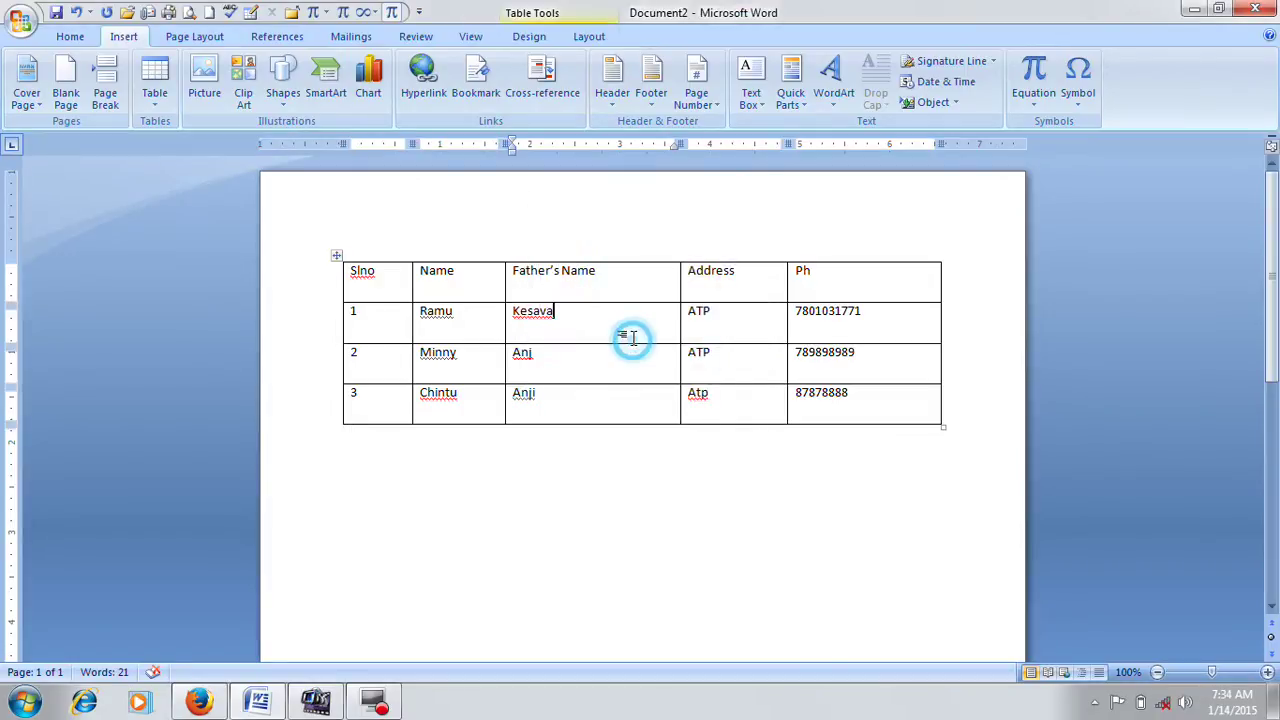
left_click(590, 38)
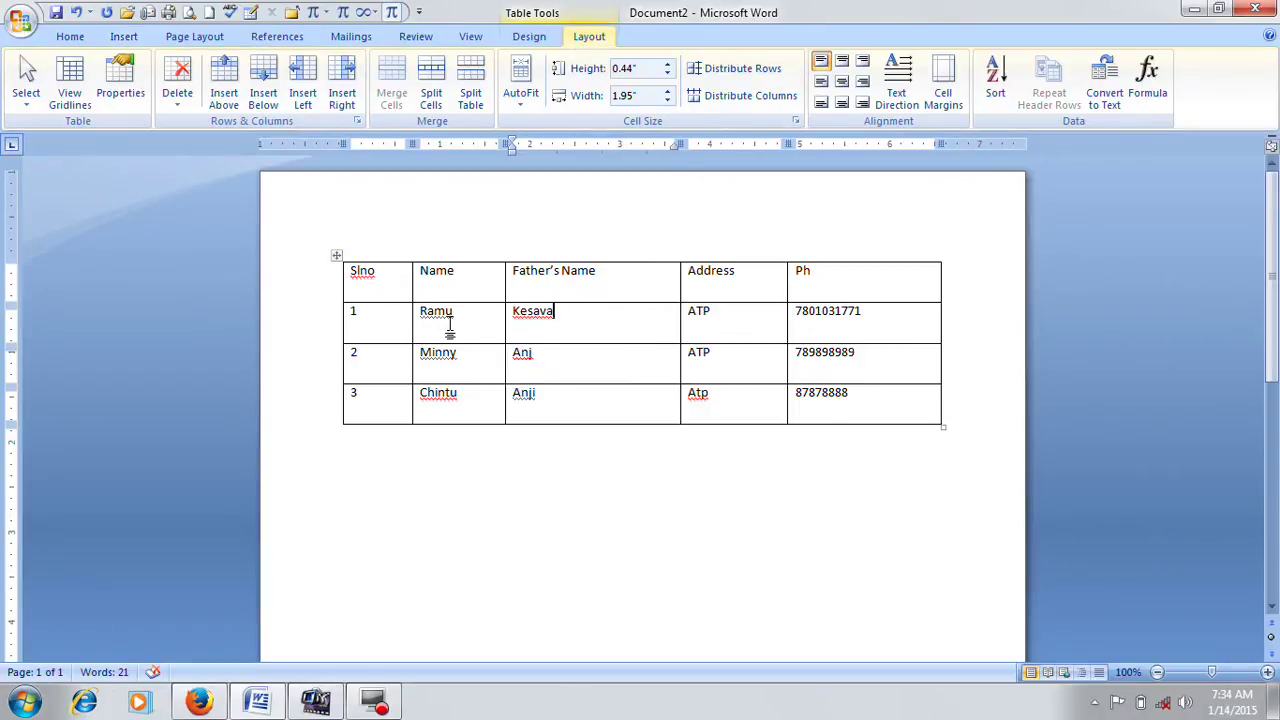
left_click(337, 256)
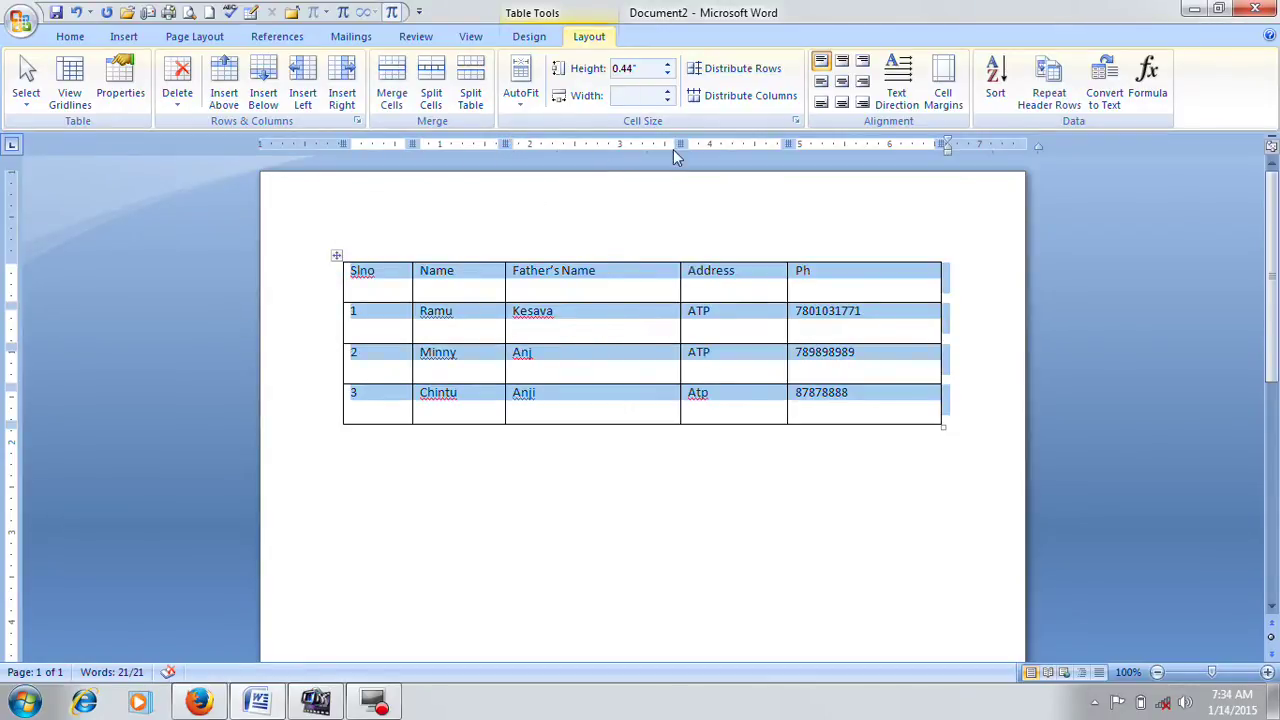
left_click(667, 64)
left_click(667, 64)
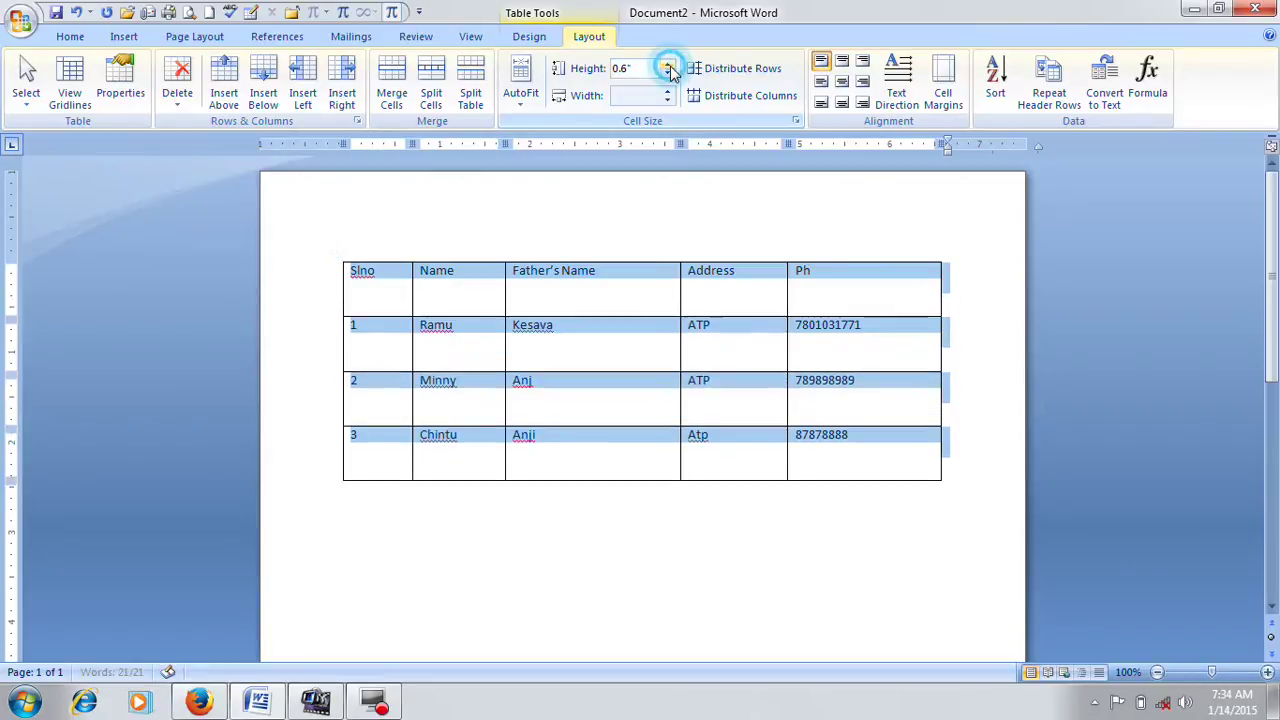
left_click(667, 75)
left_click(667, 75)
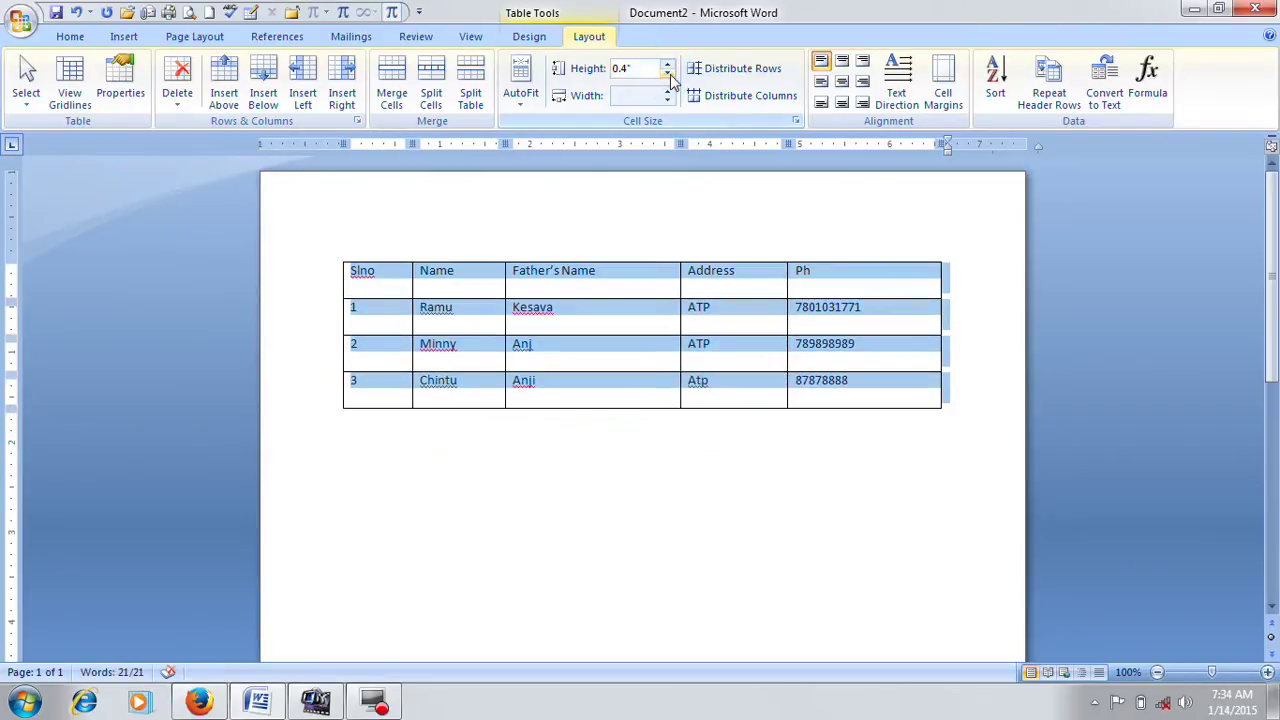
Set the width of the Father's Name column to 1.4".
left_click(547, 300)
left_click(668, 91)
left_click(667, 99)
left_click(667, 99)
left_click(667, 99)
left_click(667, 99)
left_click(667, 99)
left_click(667, 99)
left_click(667, 99)
left_click(674, 304)
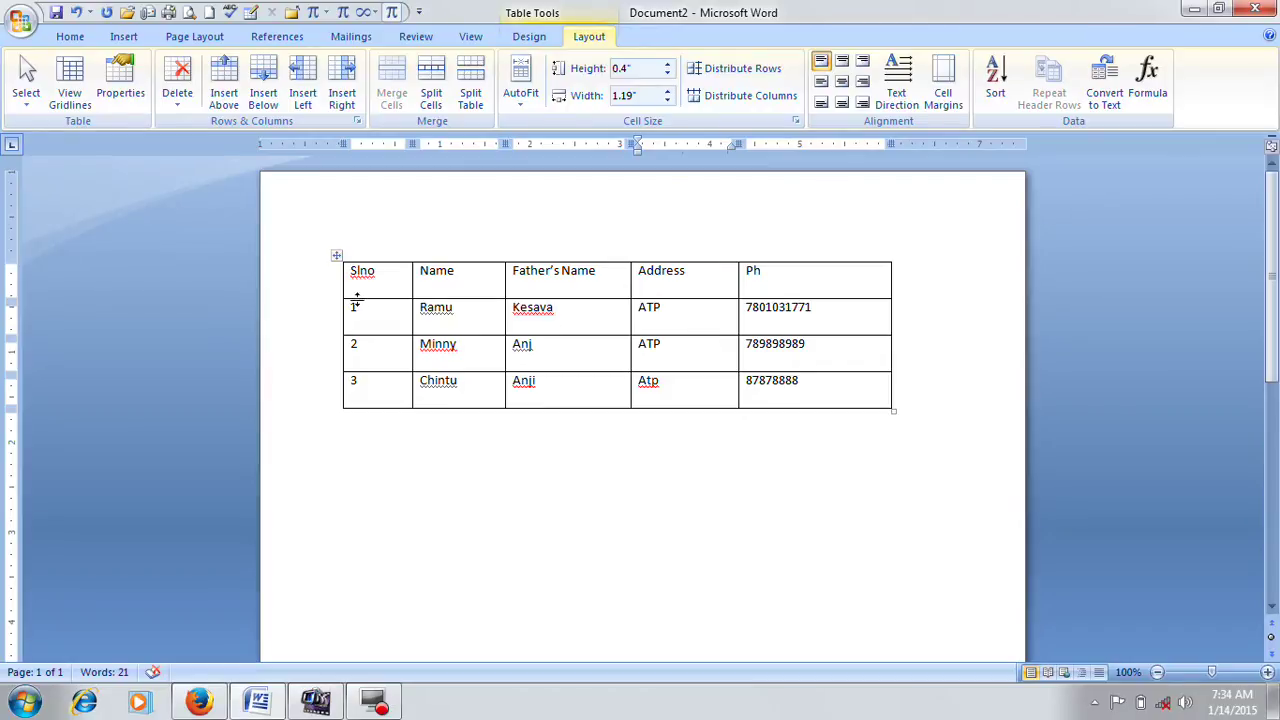
Examine the table, row, column and cell settings in the properties of the whole table.
left_click(337, 256)
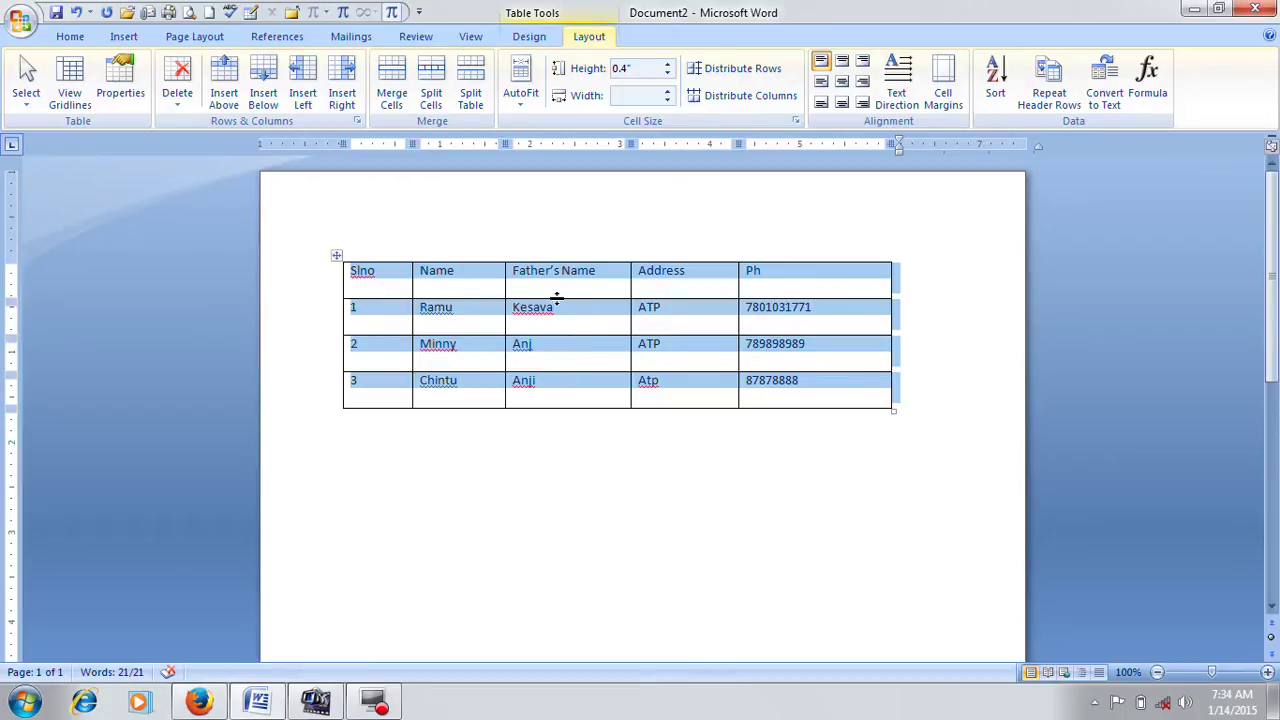
left_click(559, 349)
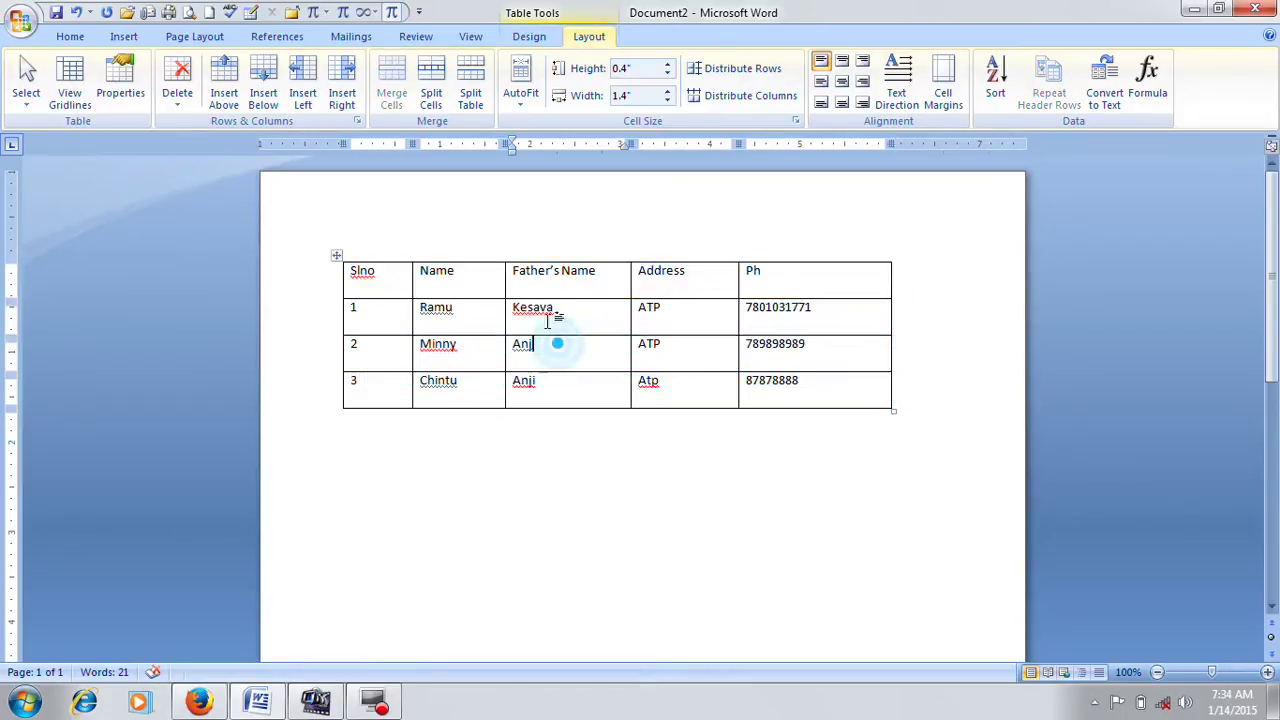
left_click(338, 256)
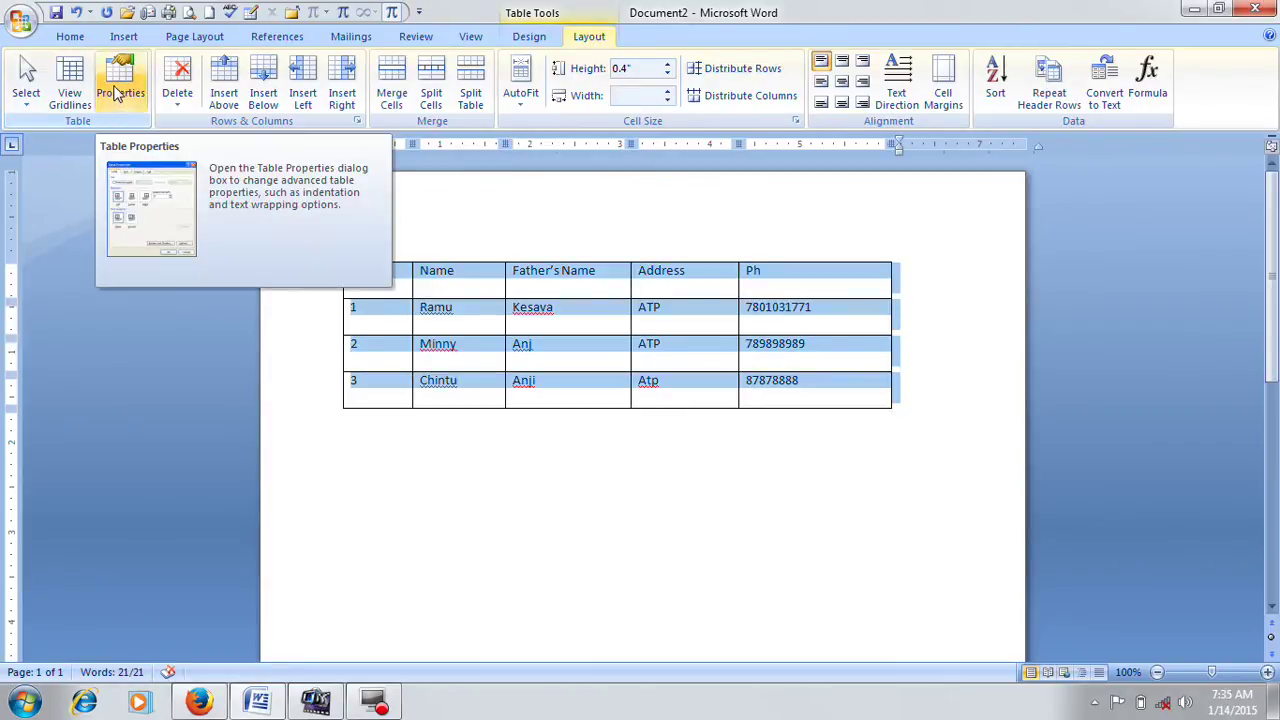
left_click(118, 93)
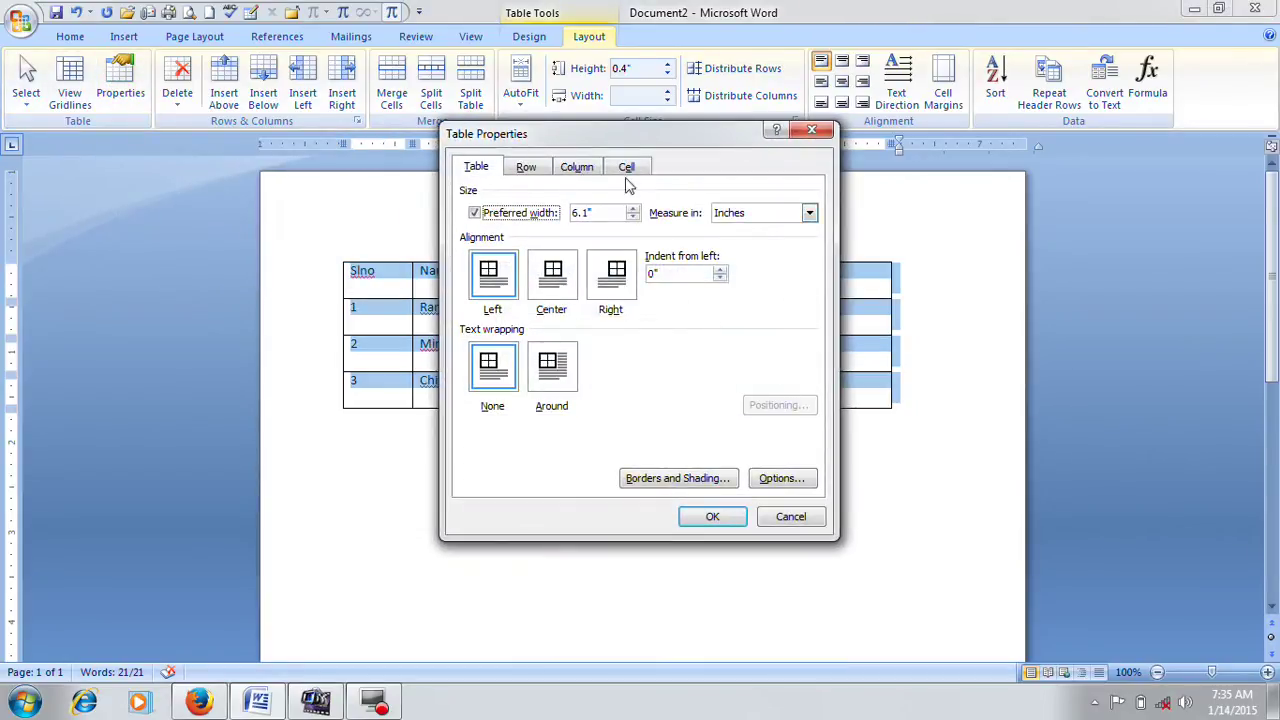
left_click(476, 170)
left_click(524, 169)
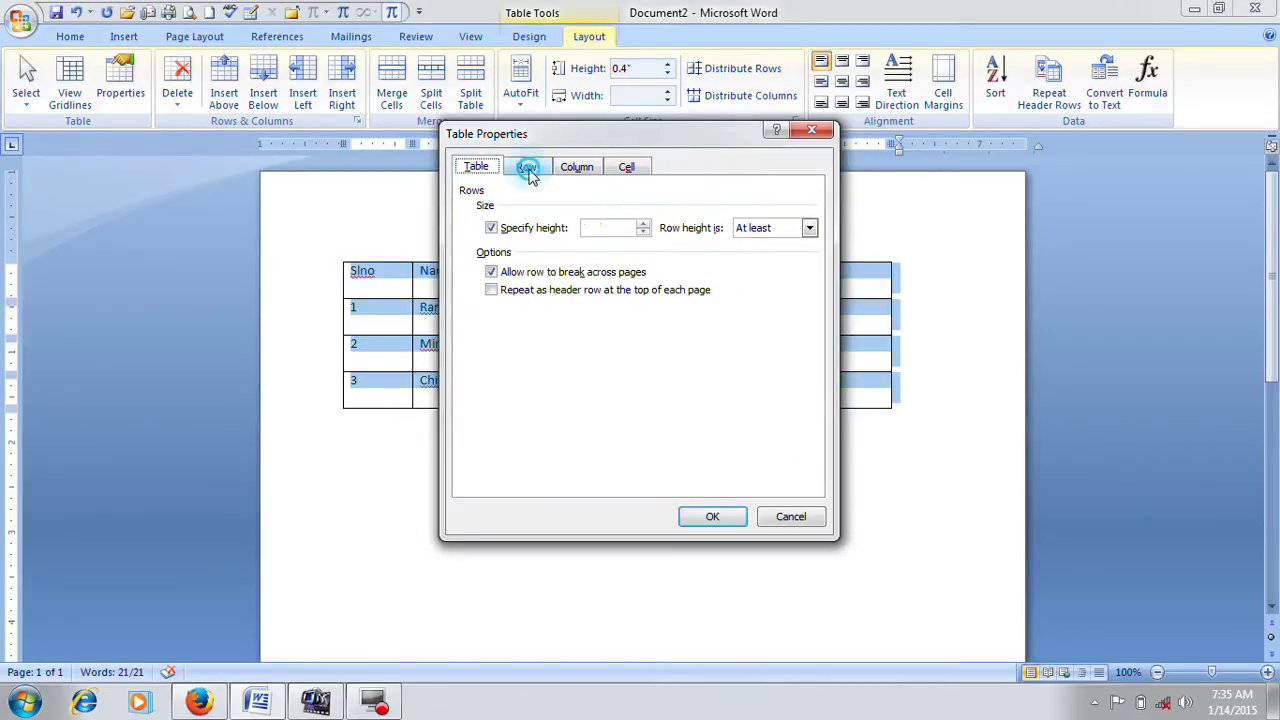
left_click(576, 170)
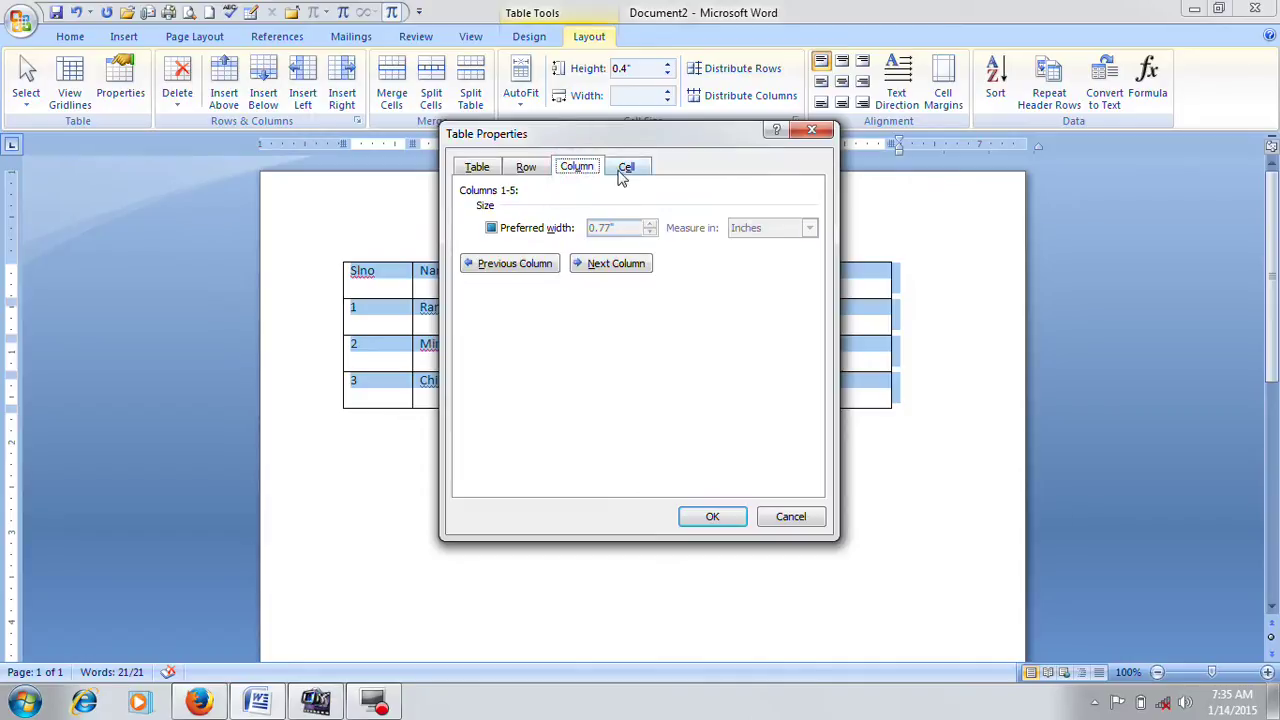
left_click(624, 170)
left_click(480, 170)
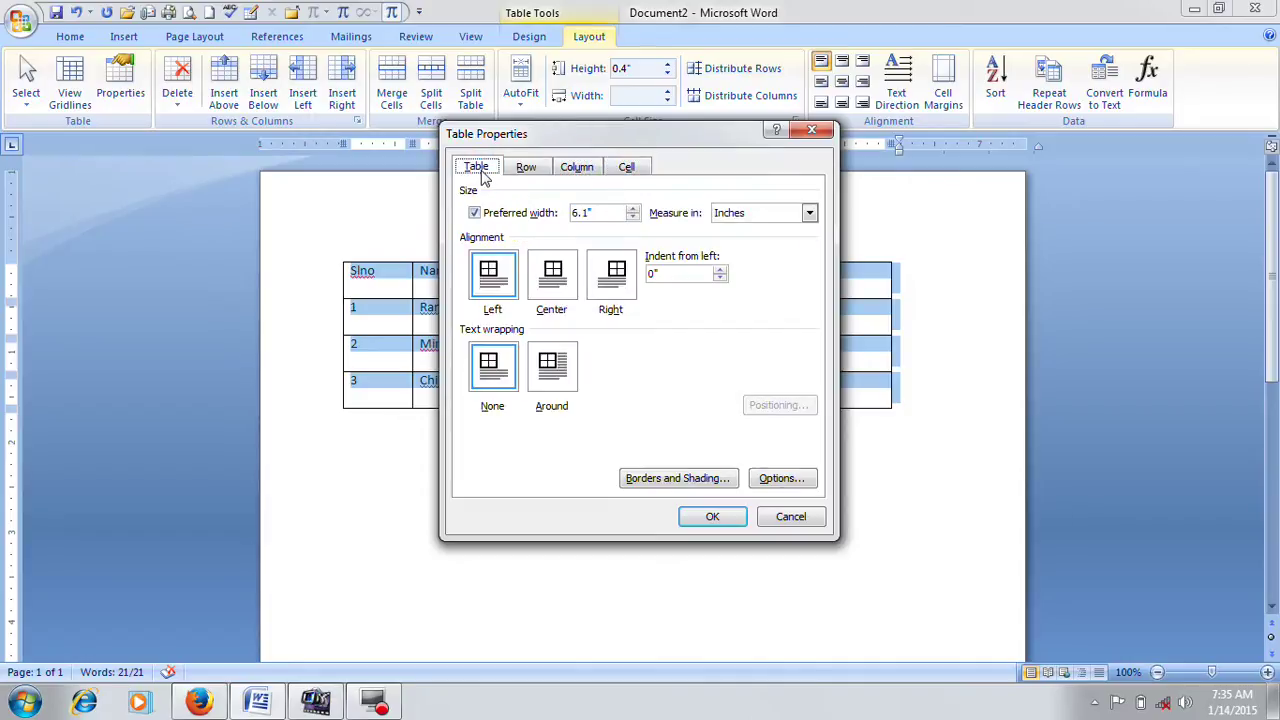
Set the table's alignment to Center, and AutoFit the table to the window.
left_click(556, 277)
left_click(712, 516)
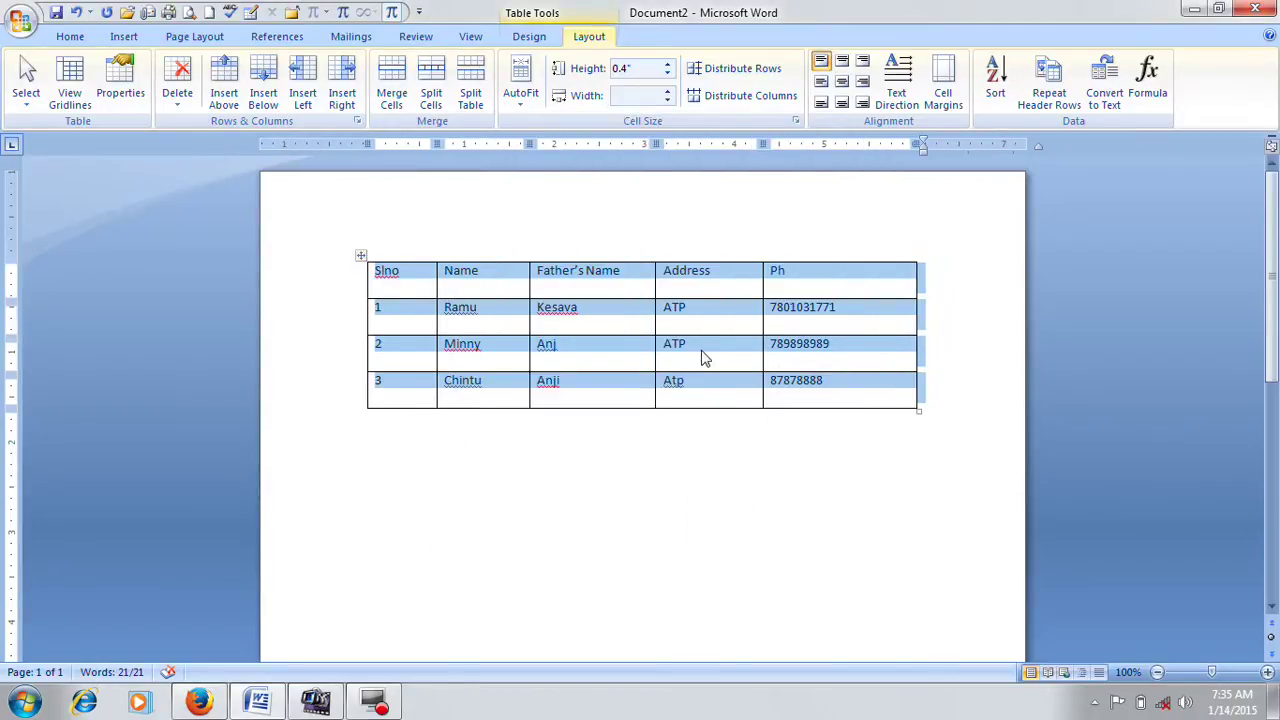
left_click(520, 95)
left_click(543, 143)
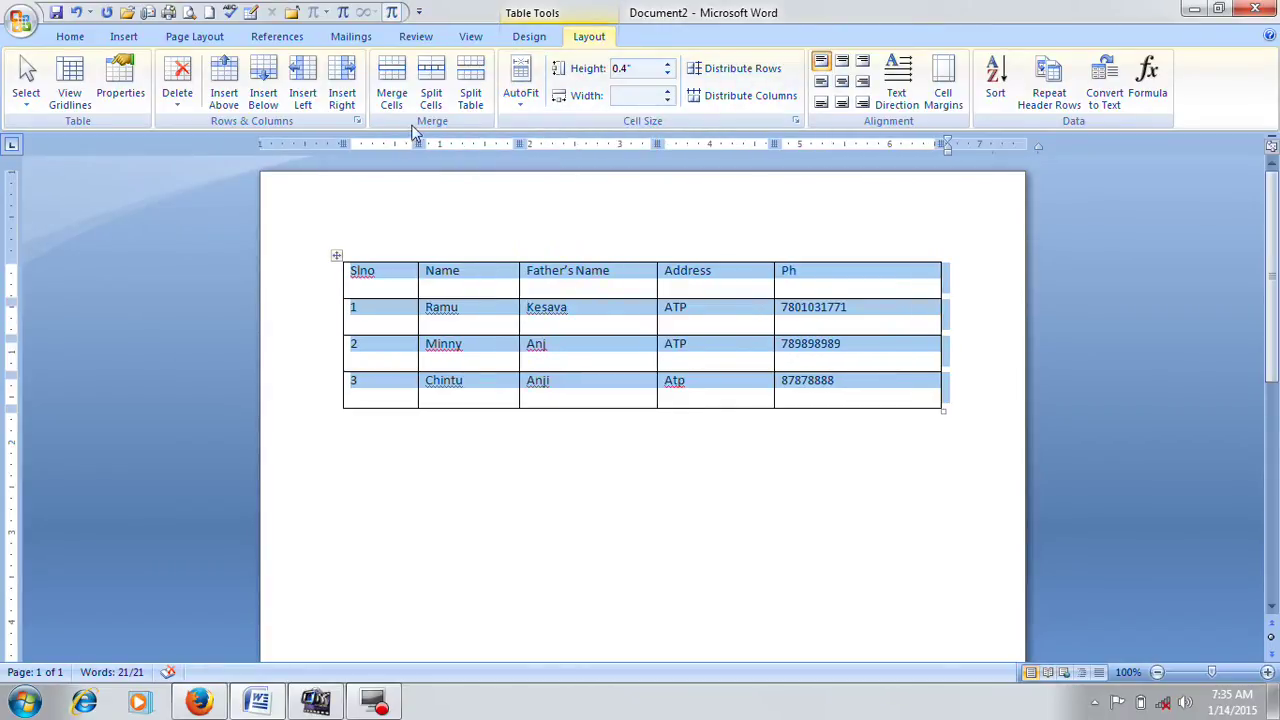
Set the table's alignment to Right, and AutoFit the columns to their contents.
left_click(120, 82)
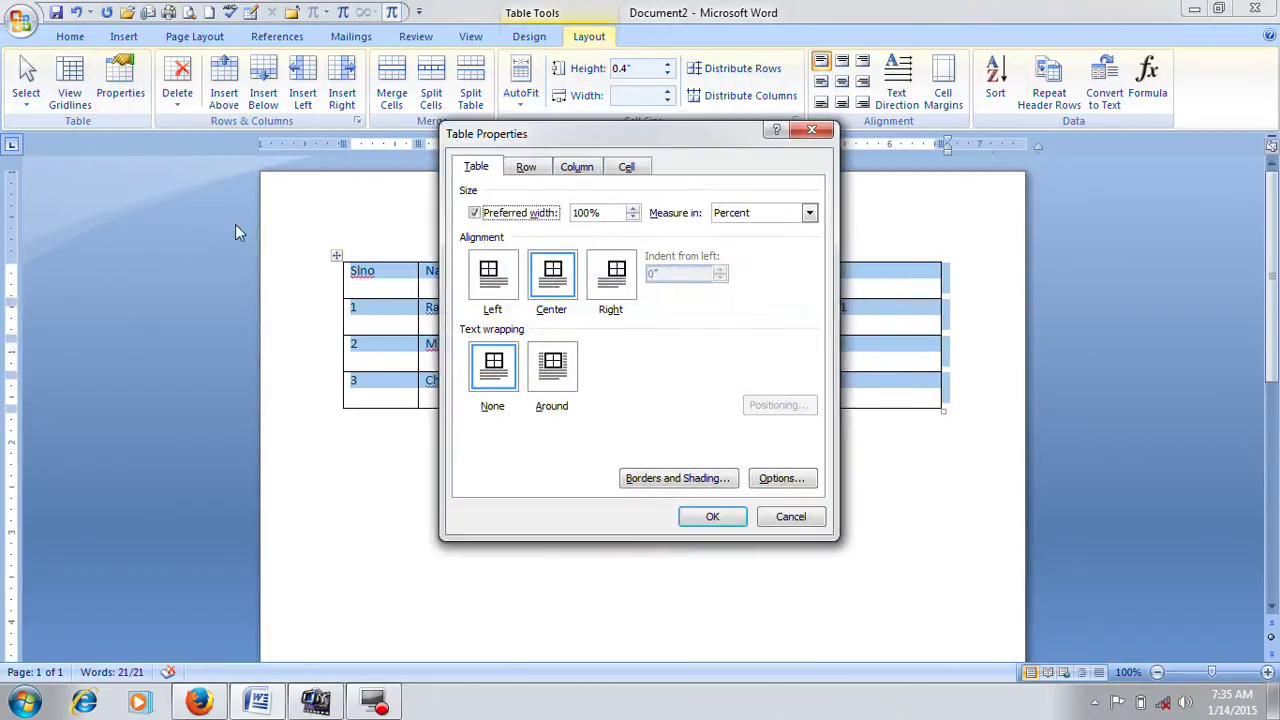
left_click(616, 270)
left_click(706, 516)
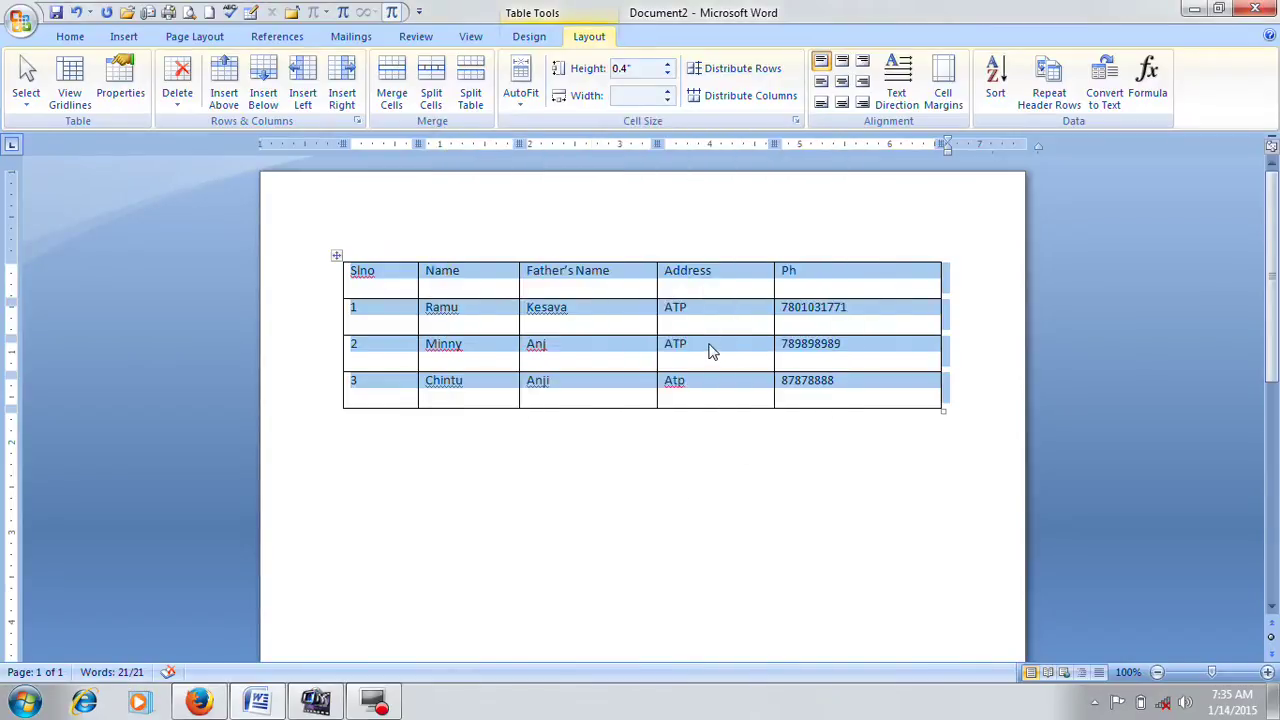
left_click(519, 100)
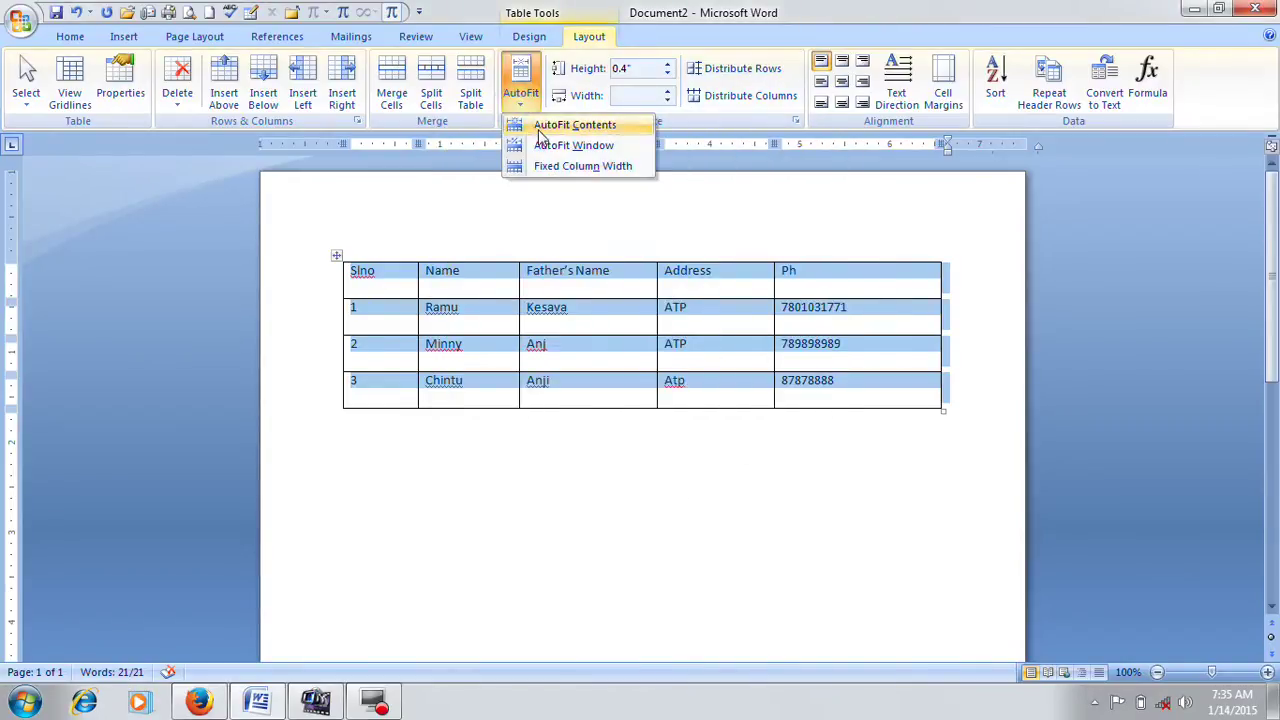
left_click(543, 125)
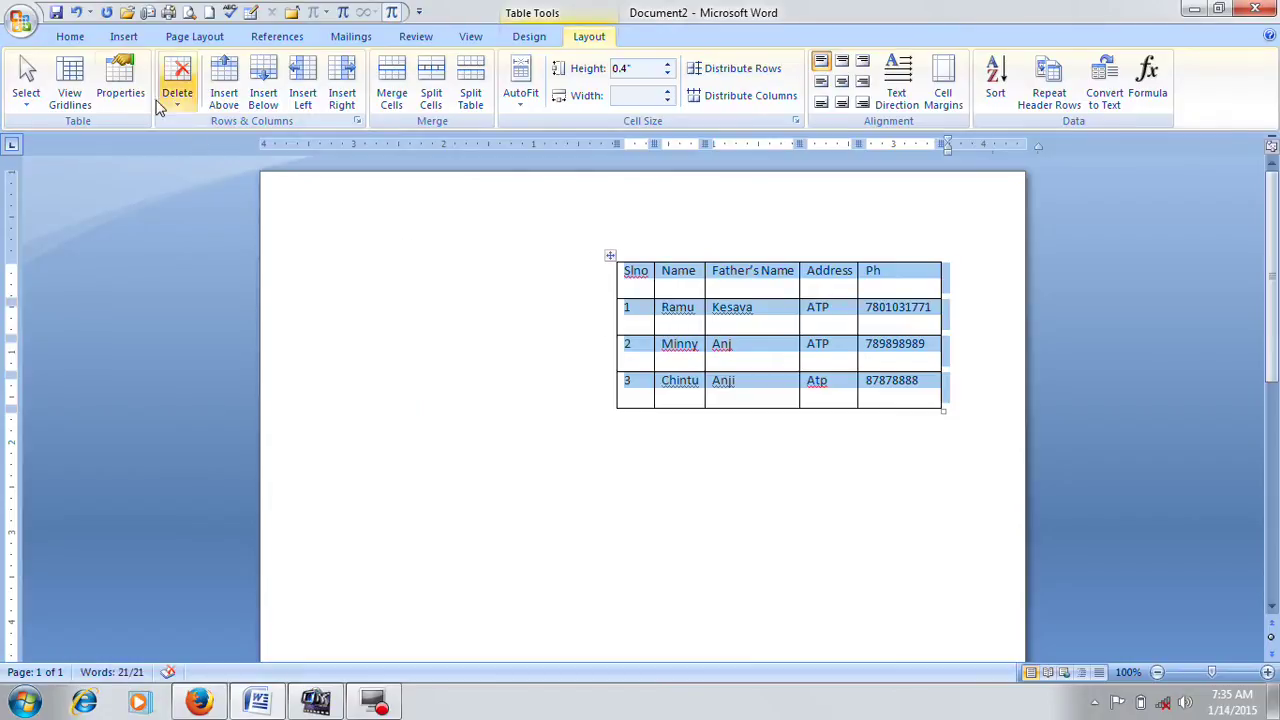
Set the table's alignment to Left to compare its position on the page, and switch it back to Right.
left_click(120, 85)
left_click(490, 288)
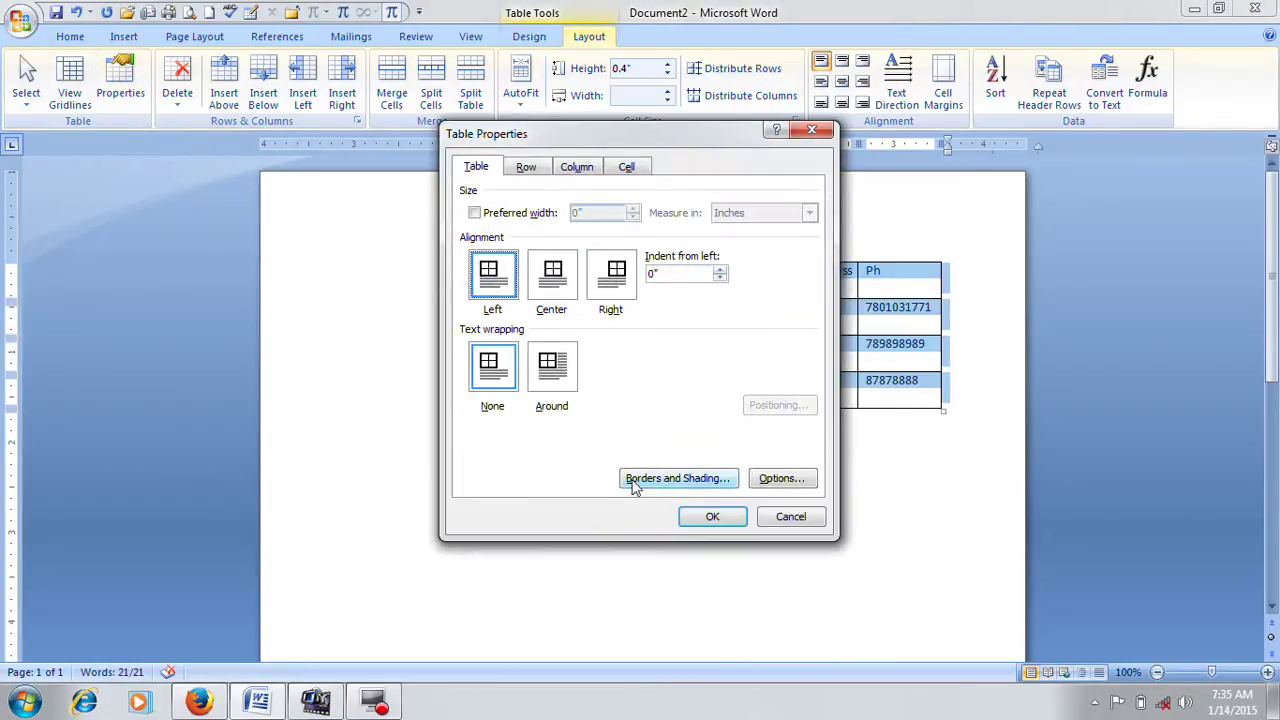
left_click(697, 517)
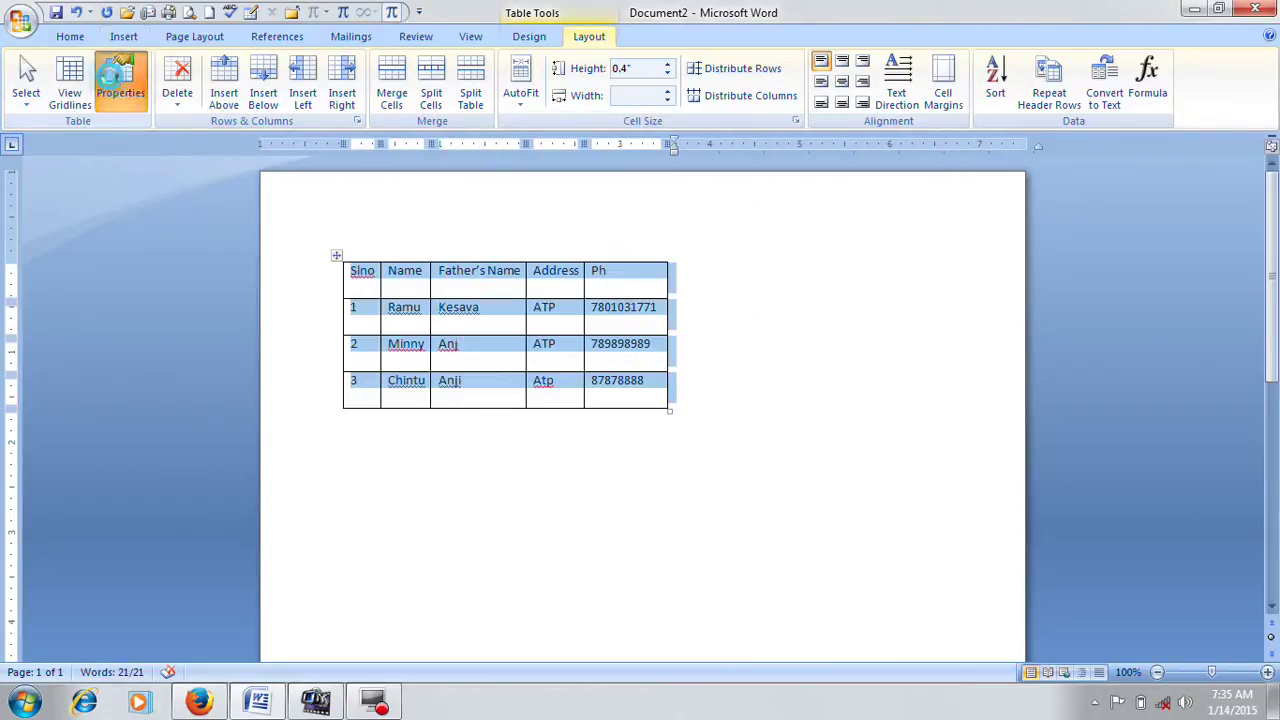
left_click(120, 85)
left_click(612, 290)
left_click(712, 516)
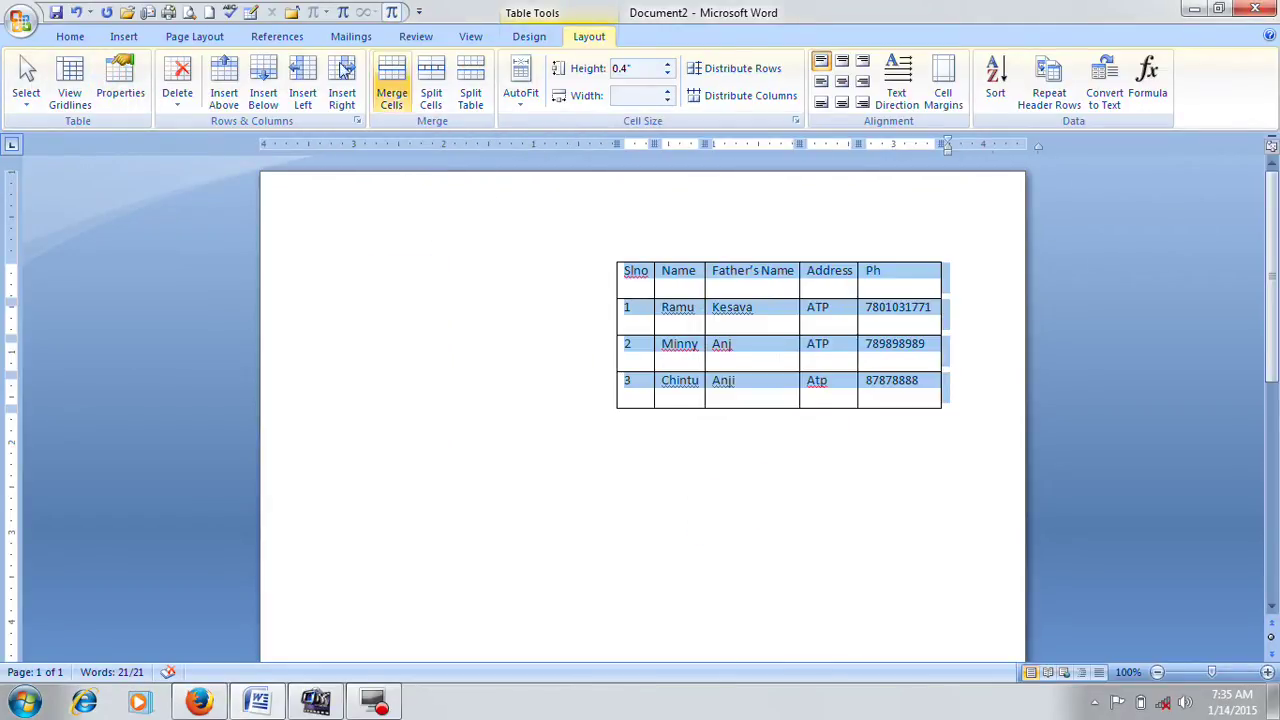
Center the narrow table on the page, and AutoFit it to the window width.
left_click(120, 85)
left_click(550, 280)
left_click(710, 517)
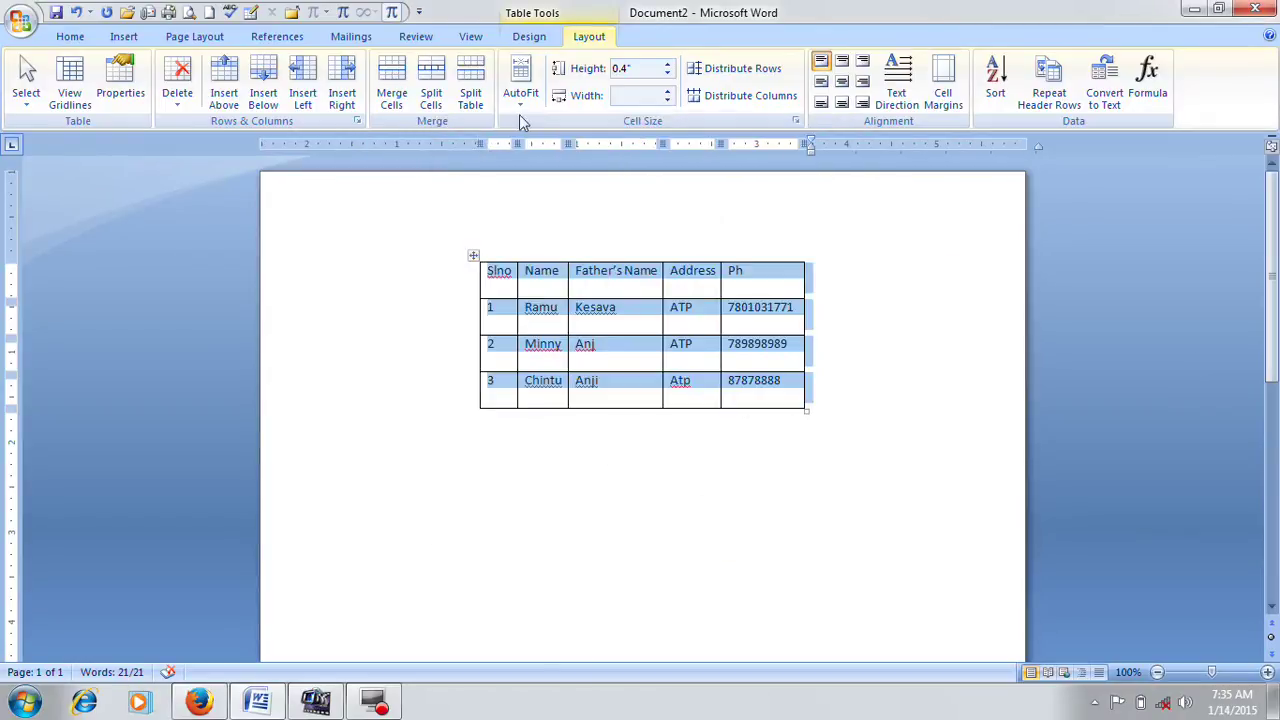
left_click(520, 108)
left_click(558, 146)
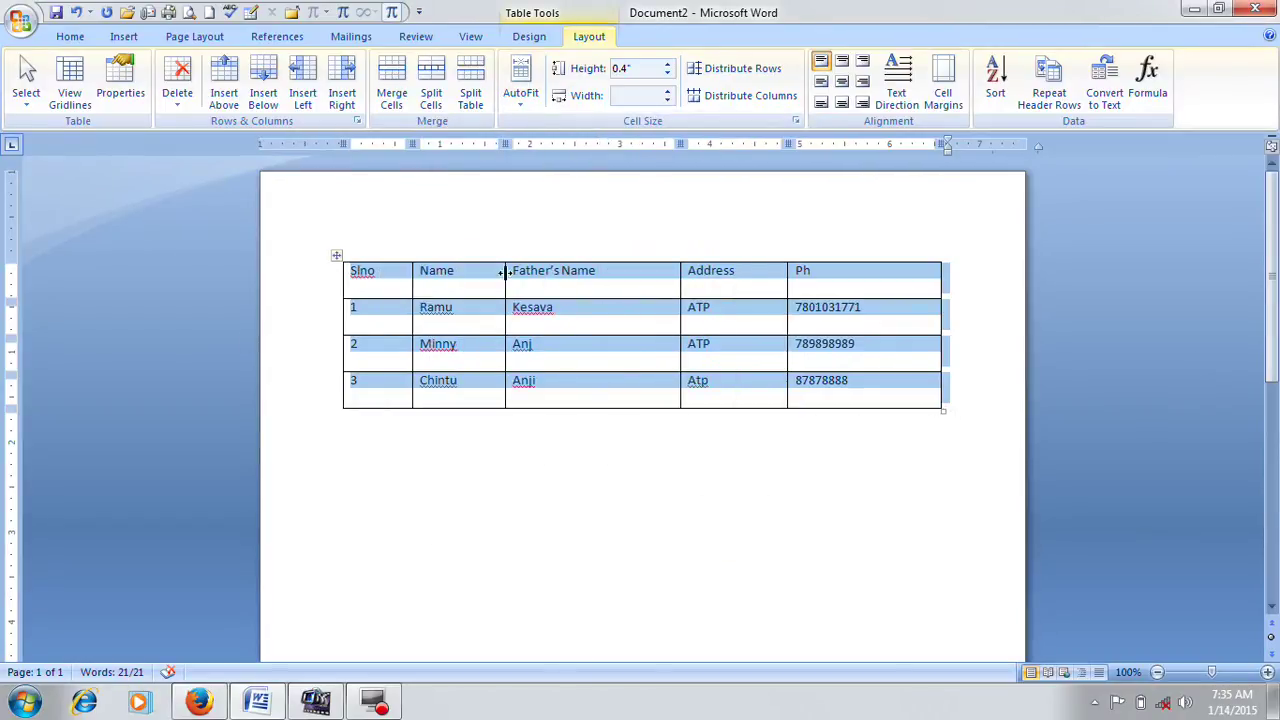
In the table properties, specify a height of 0.8" for all four rows of the student table.
left_click(122, 92)
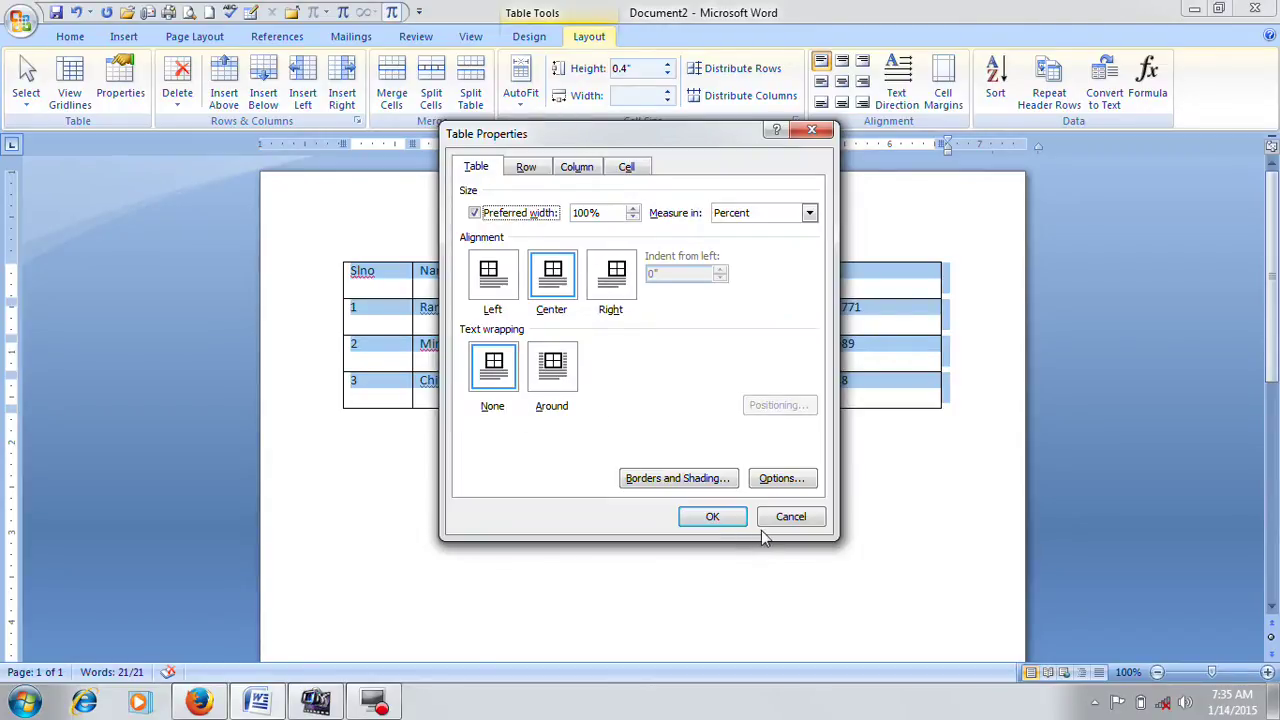
left_click(791, 516)
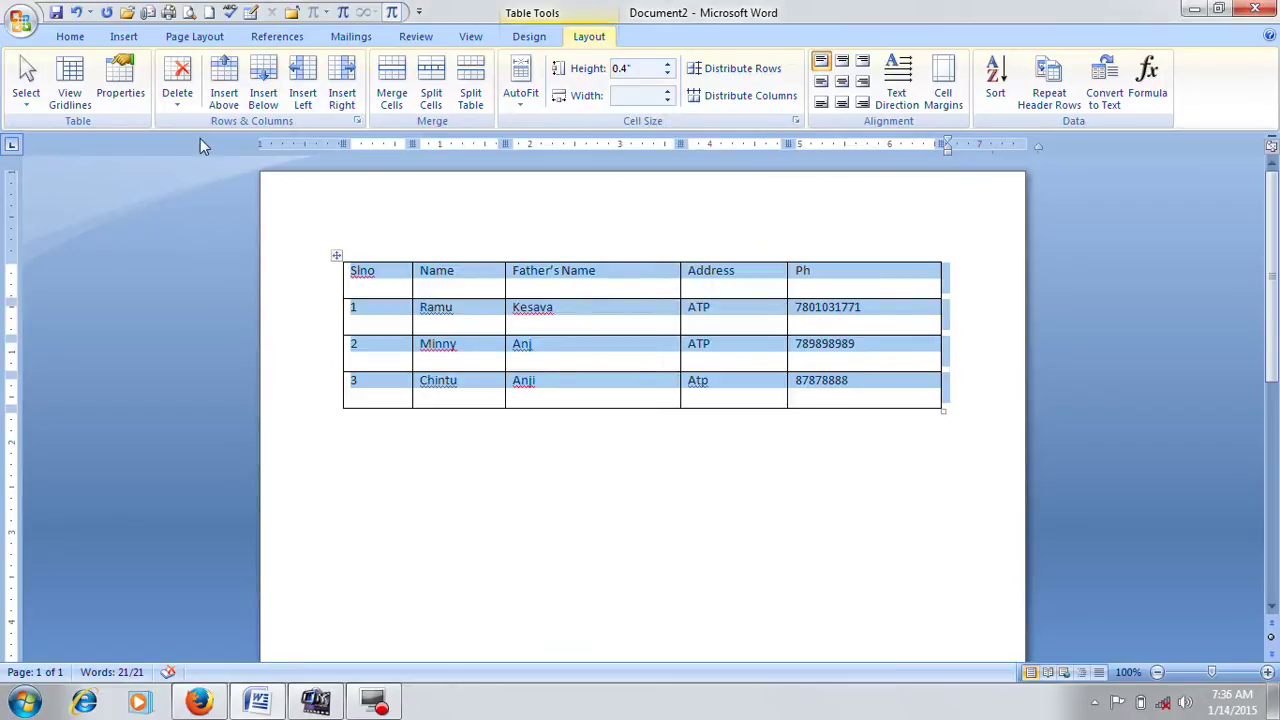
left_click(120, 82)
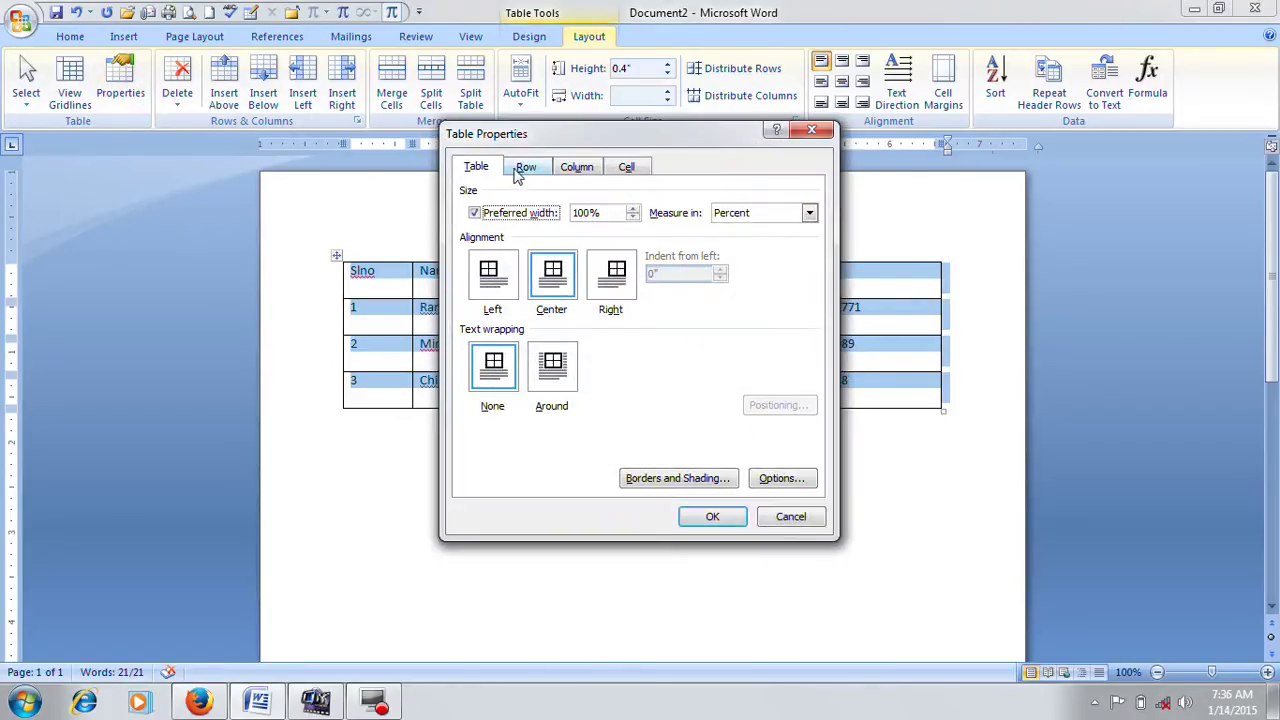
left_click(522, 168)
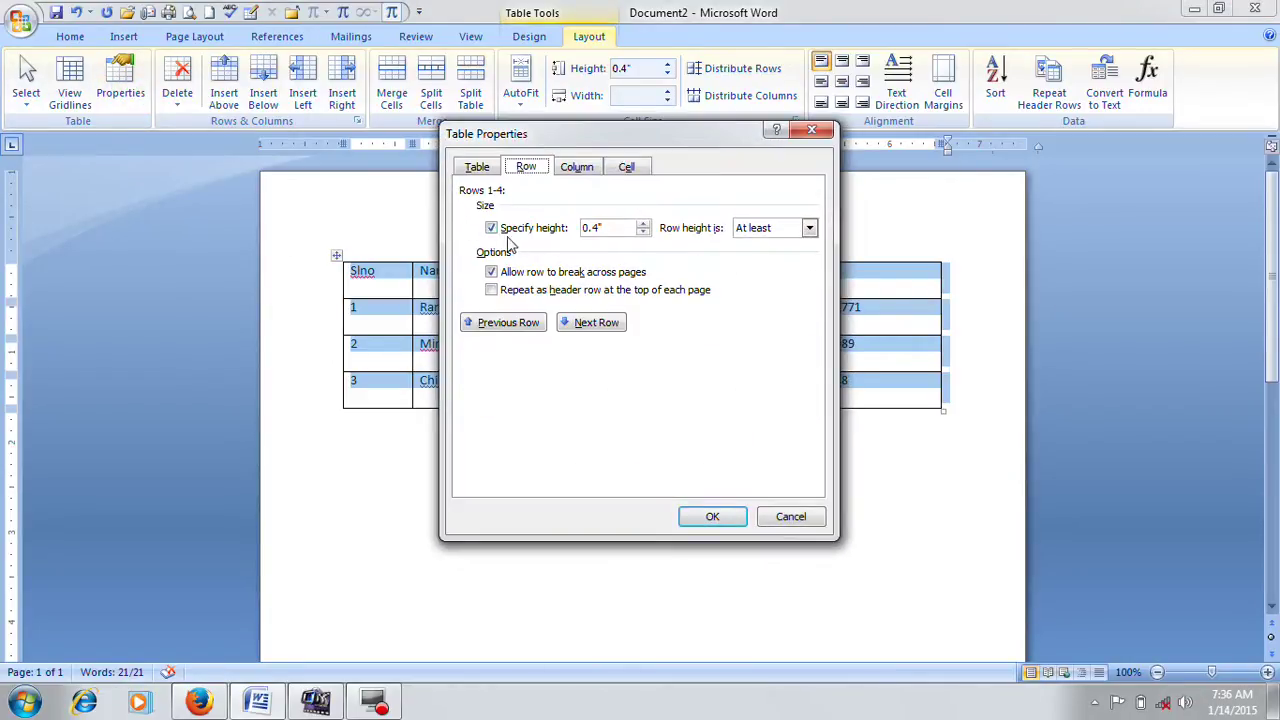
left_click(491, 229)
left_click(491, 229)
left_click(644, 224)
left_click(646, 224)
left_click(646, 224)
left_click(646, 224)
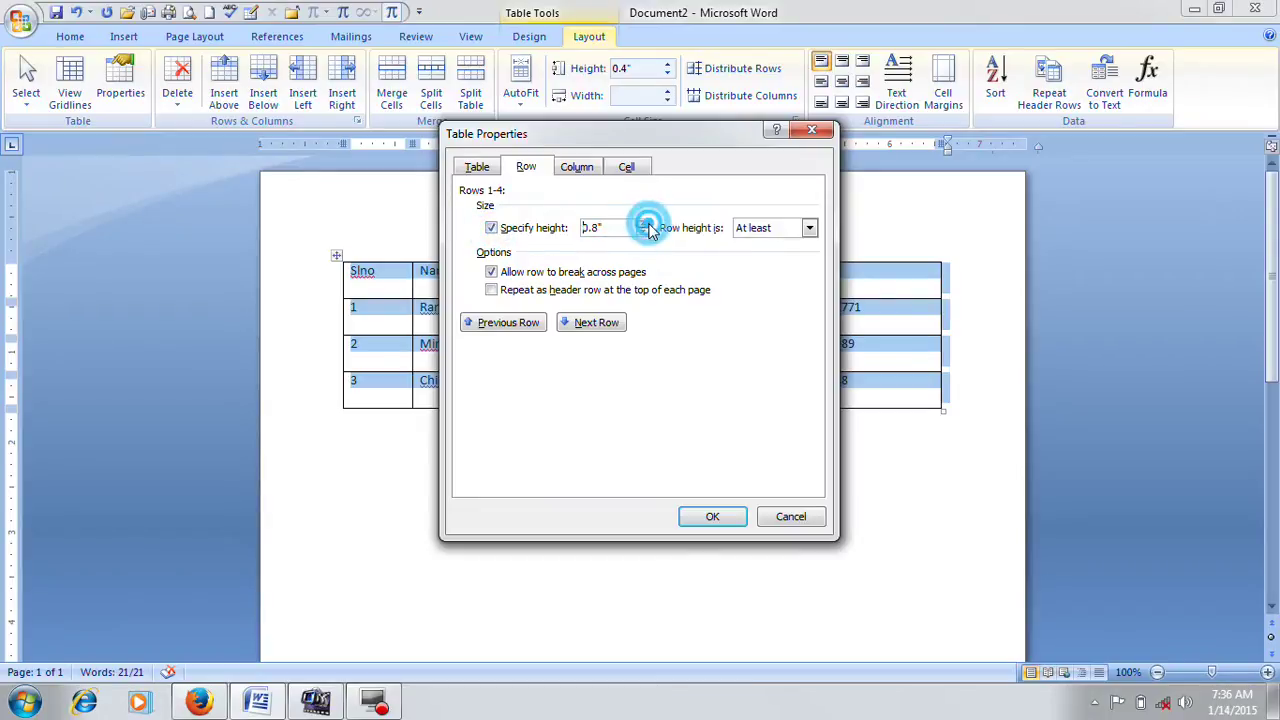
left_click(712, 516)
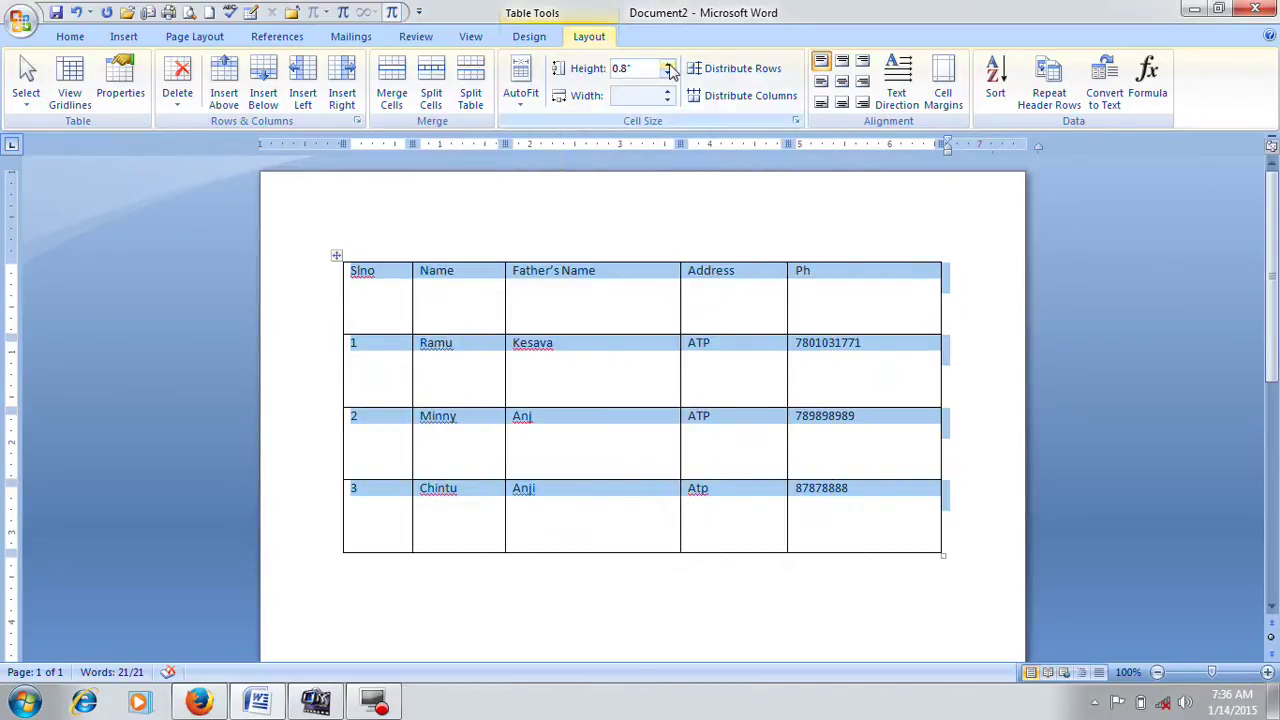
Remove the specified row height from all rows of the student table in the table properties.
left_click(118, 106)
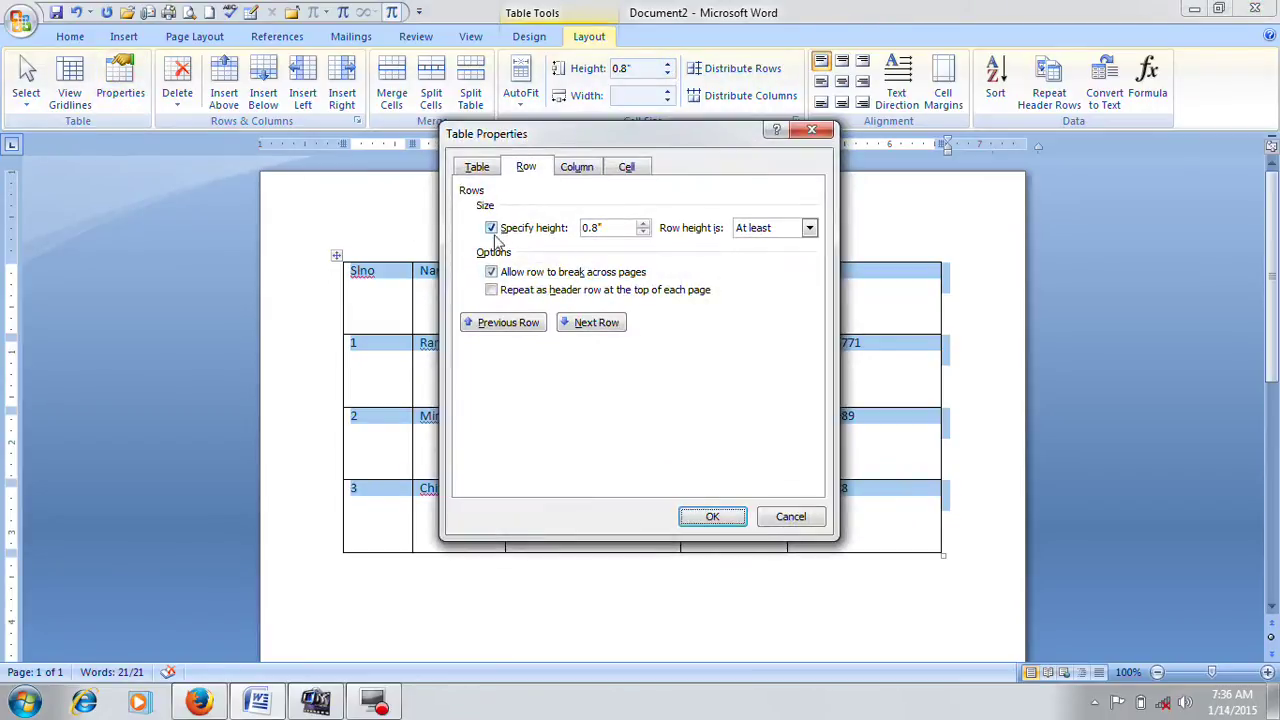
left_click(491, 228)
left_click(733, 521)
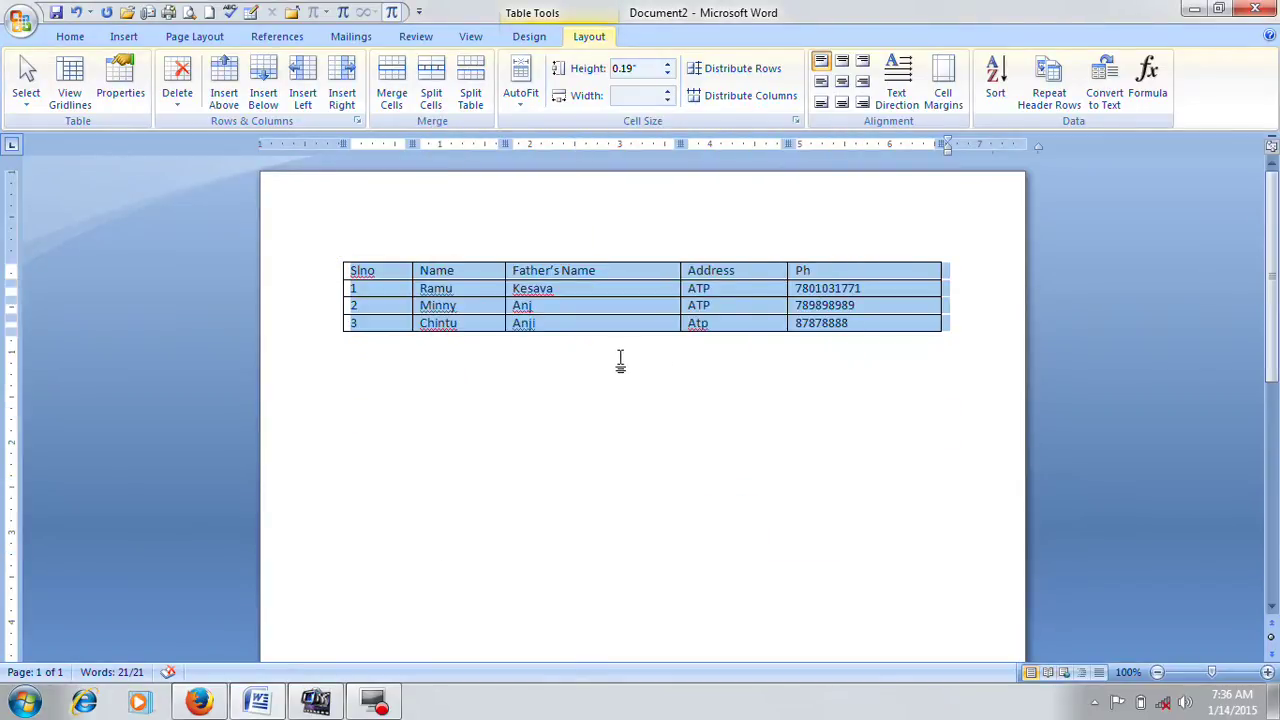
In the table properties, specify a preferred width of 14% for all columns of the student table.
left_click(120, 92)
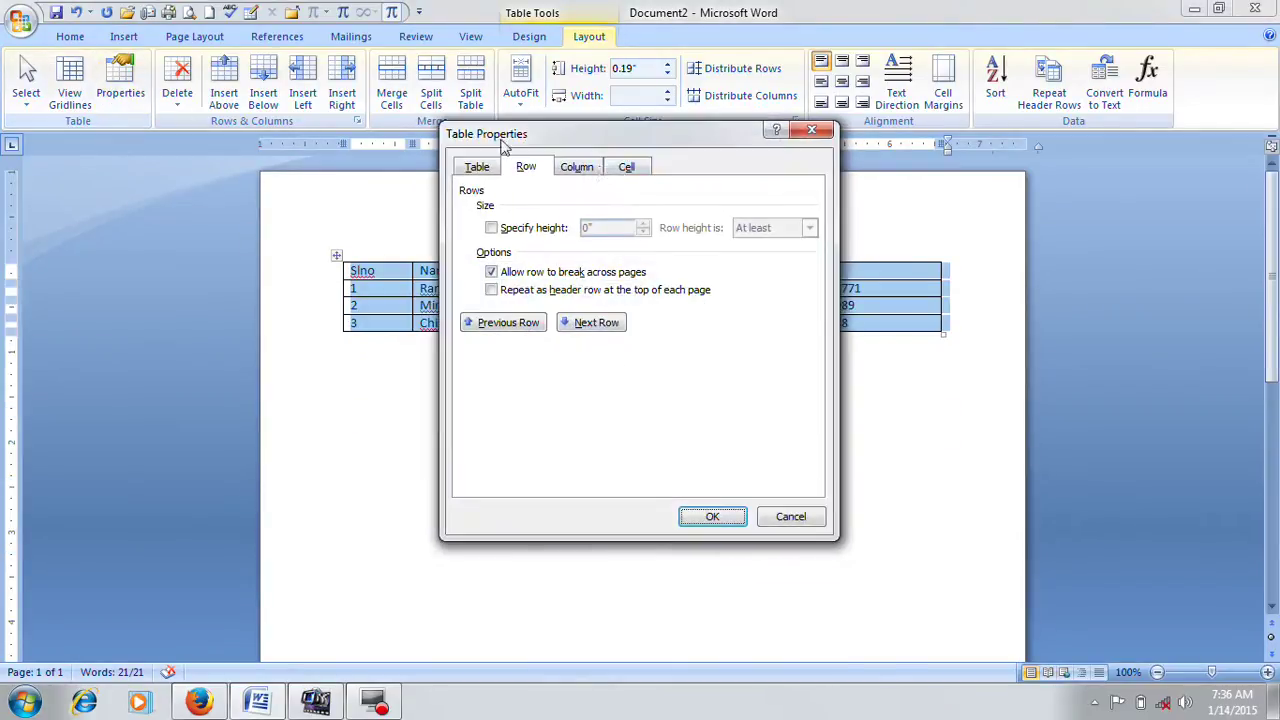
left_click(576, 167)
left_click(491, 228)
left_click(649, 224)
left_click(649, 228)
left_click(709, 516)
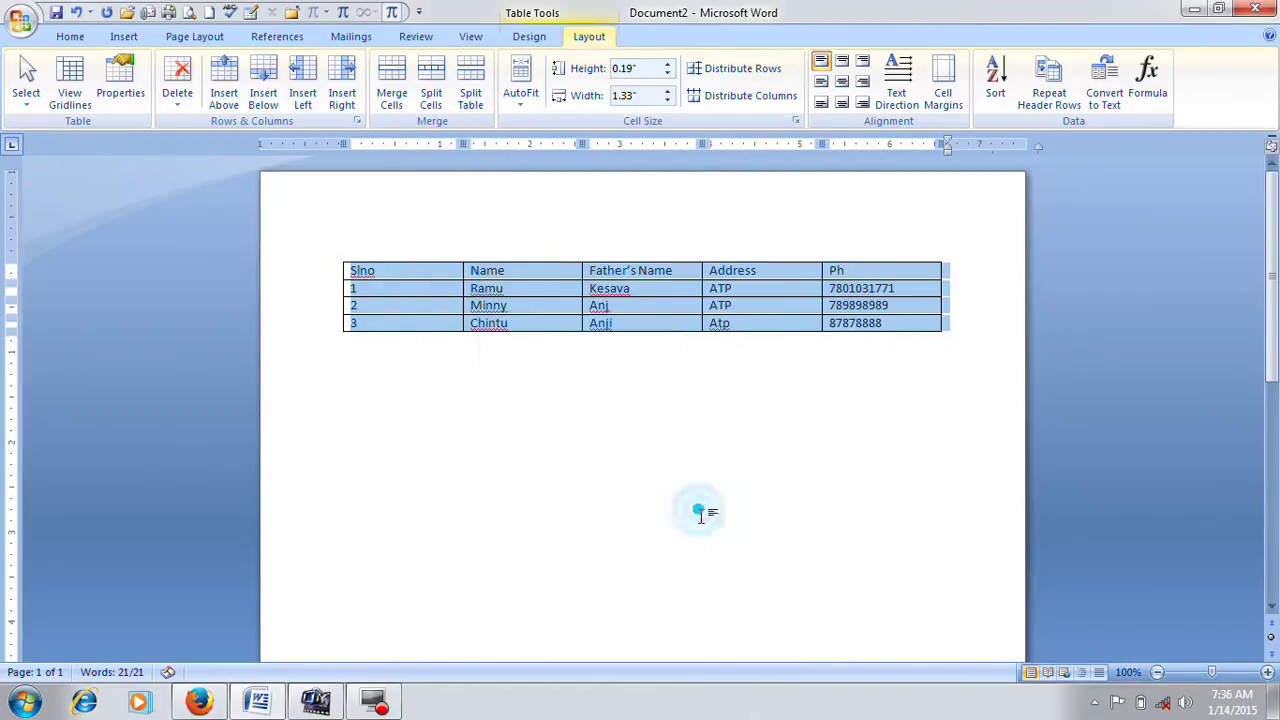
Remove the preferred width setting from all columns of the table.
left_click(120, 92)
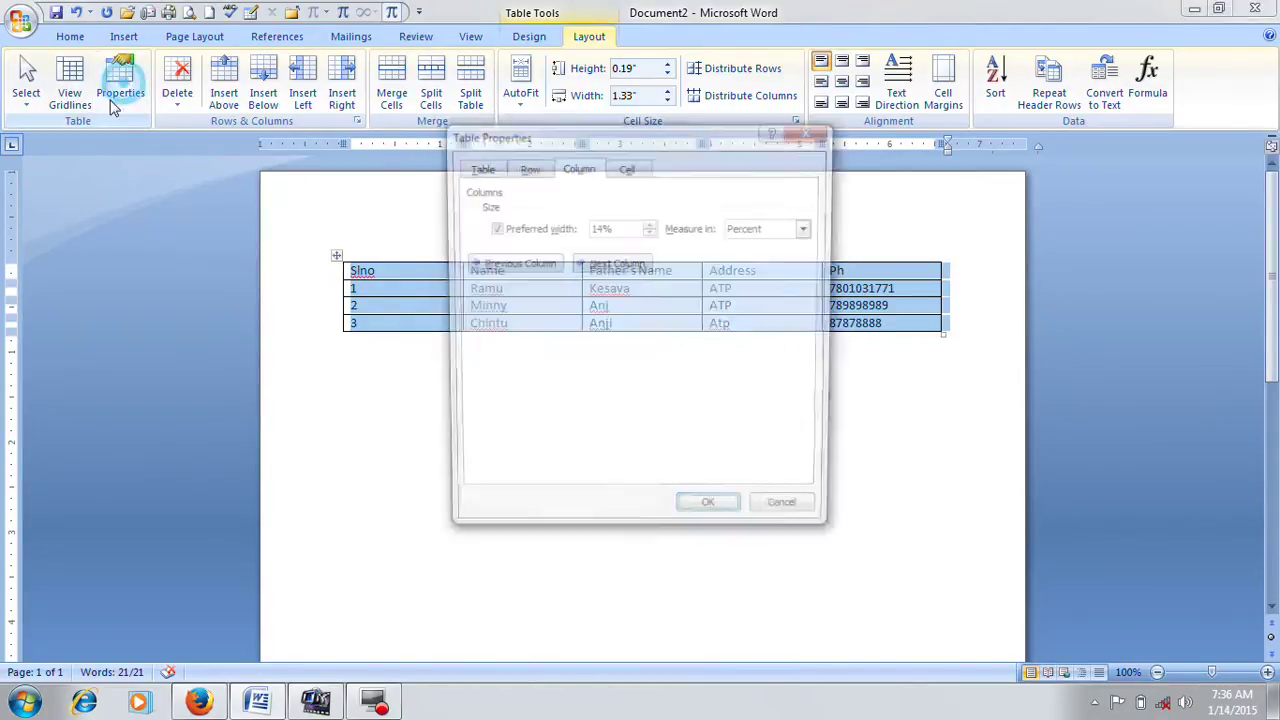
left_click(505, 229)
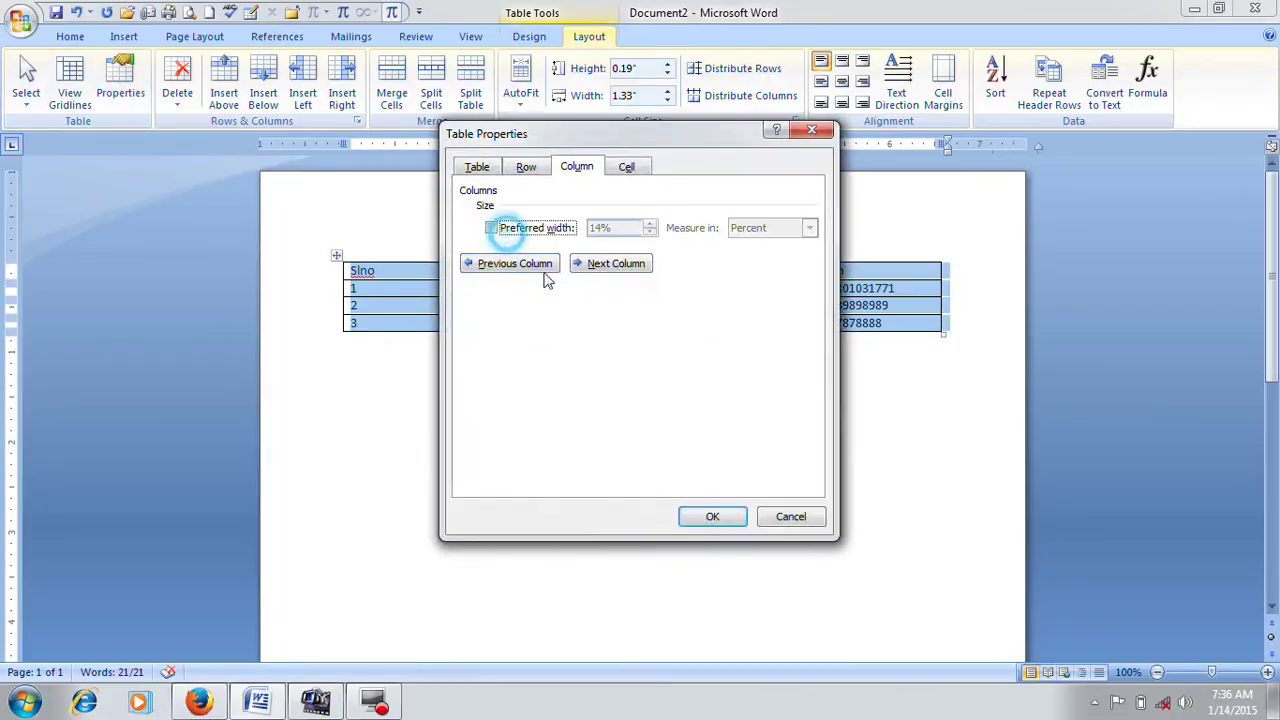
left_click(712, 518)
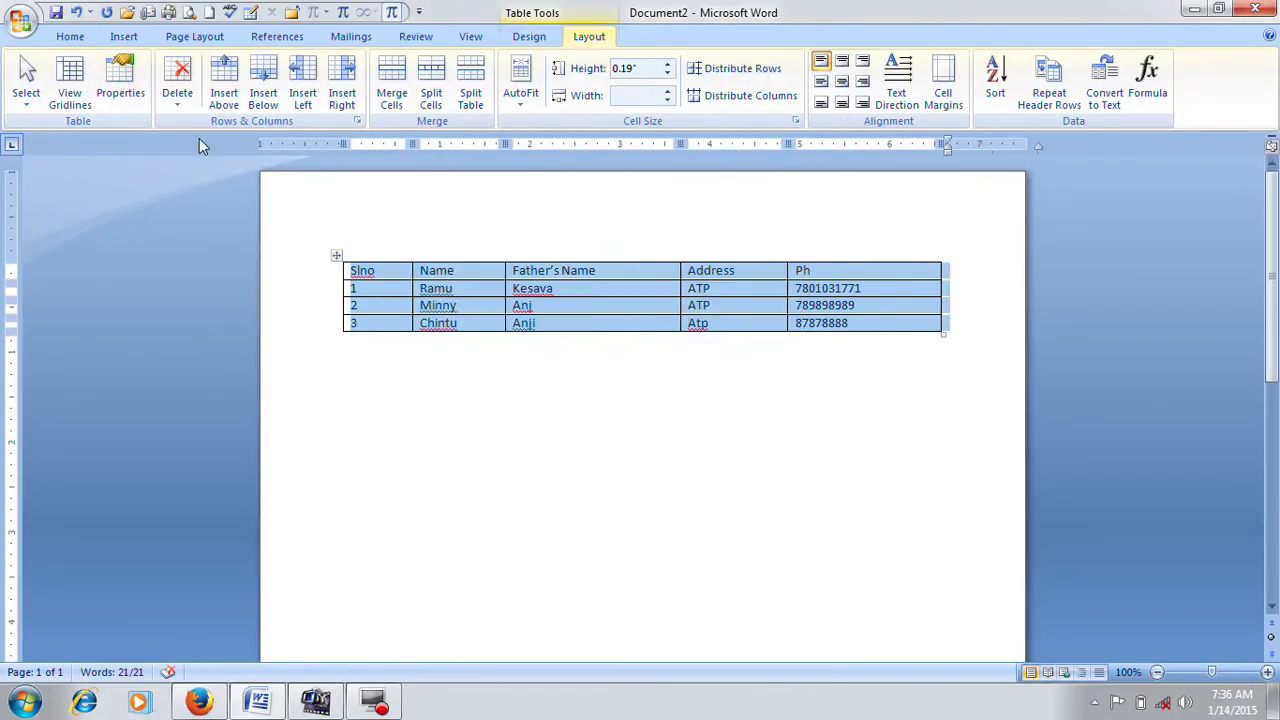
Examine the cell size and vertical alignment options in the table properties, and close them without applying changes.
left_click(135, 105)
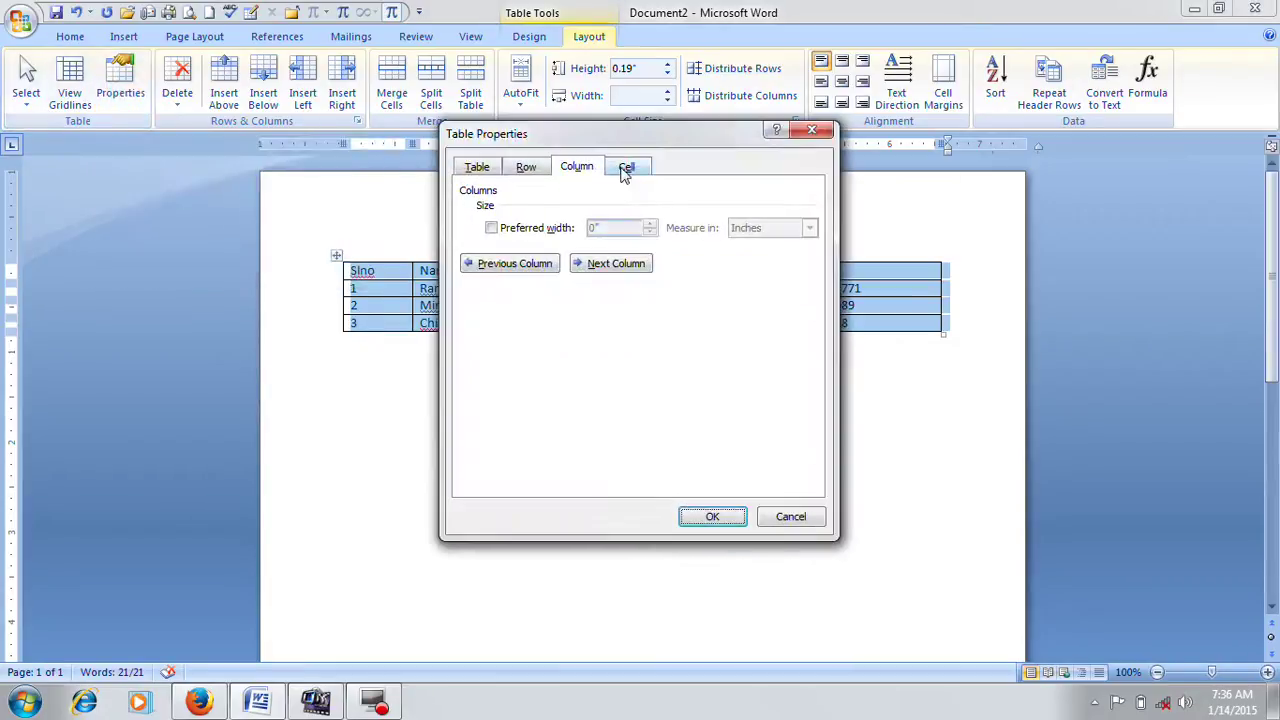
left_click(627, 168)
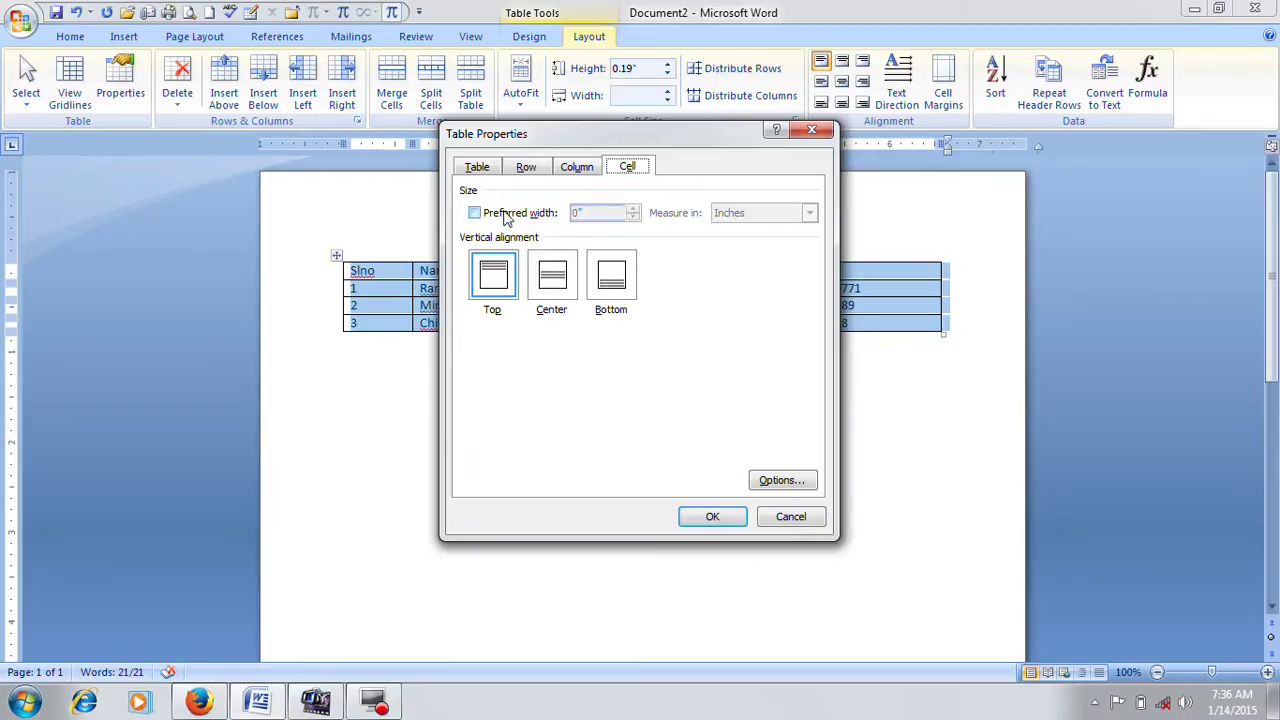
left_click(788, 517)
Select all the table's cells and try centered and right-aligned text, returning the text to left alignment.
left_click(386, 294)
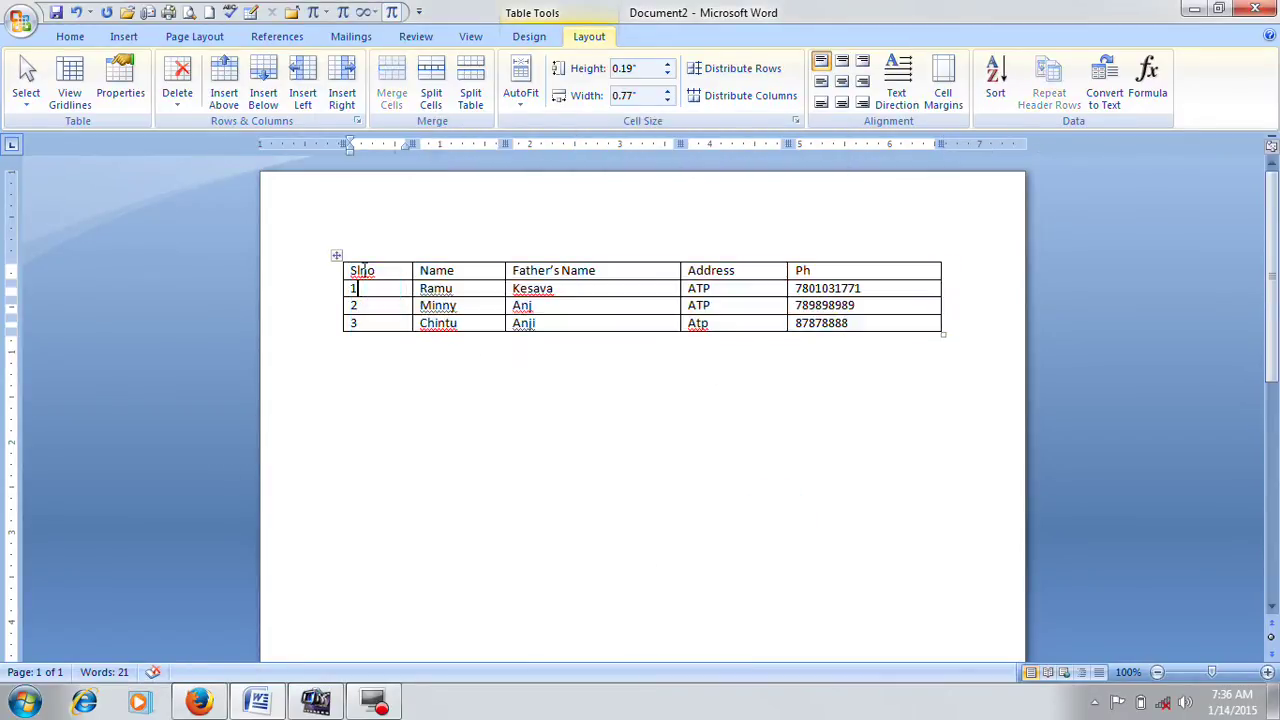
left_click_drag(349, 267, 856, 323)
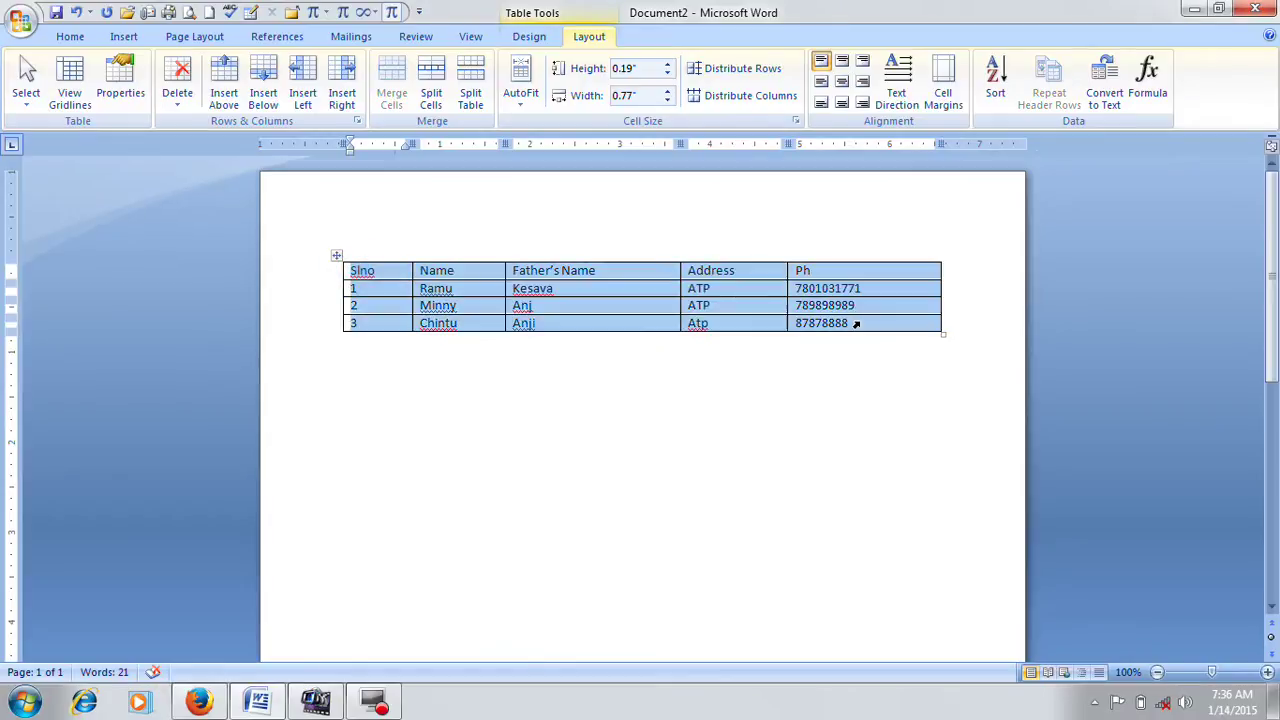
left_click(70, 36)
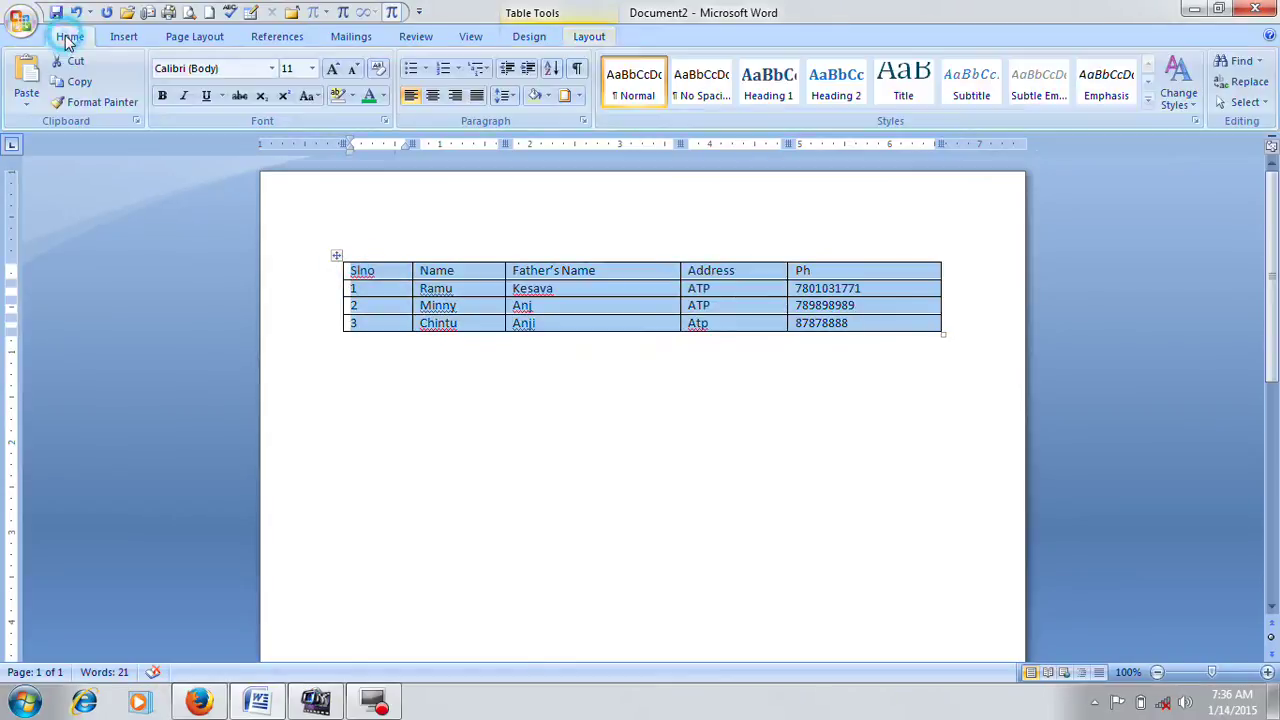
left_click(430, 97)
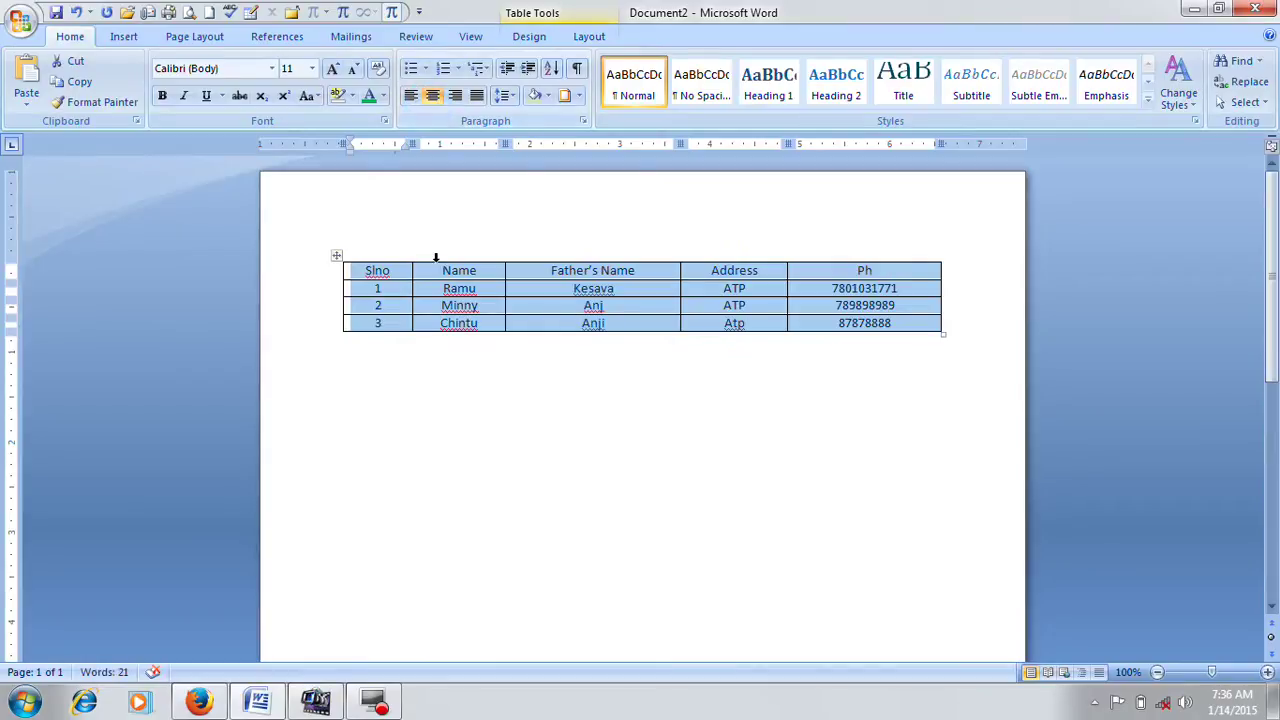
left_click(455, 96)
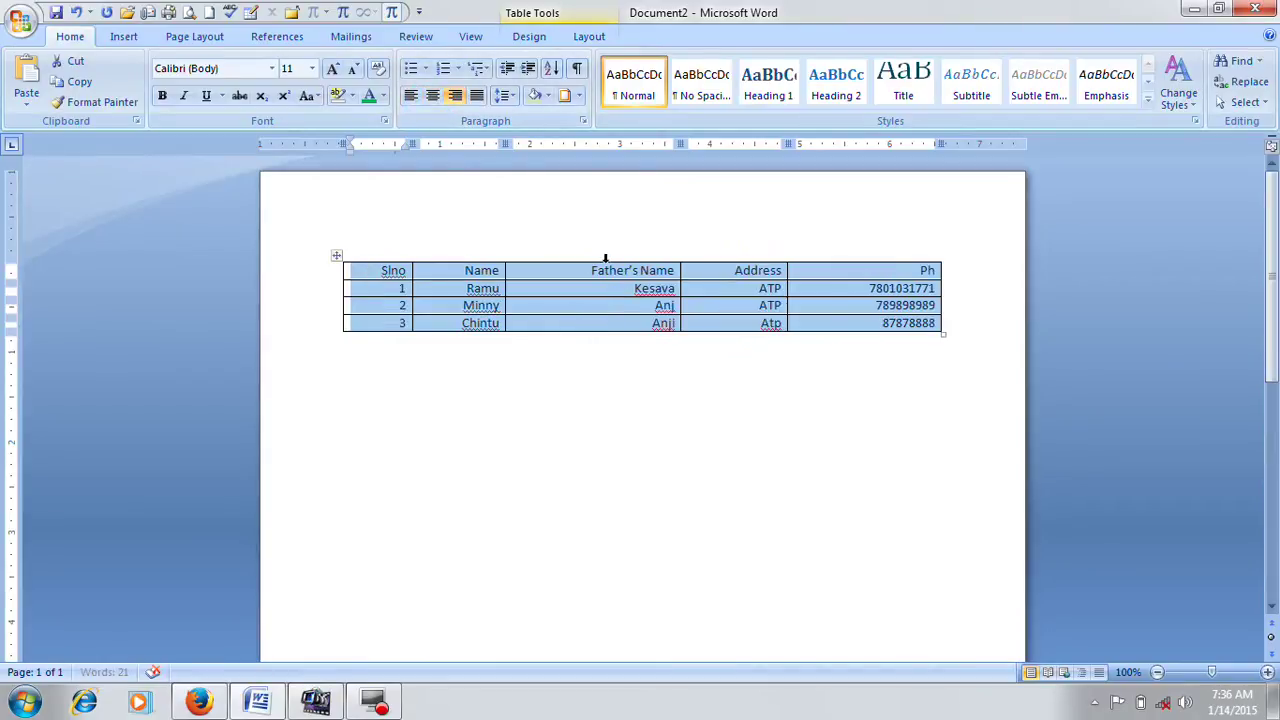
left_click(412, 99)
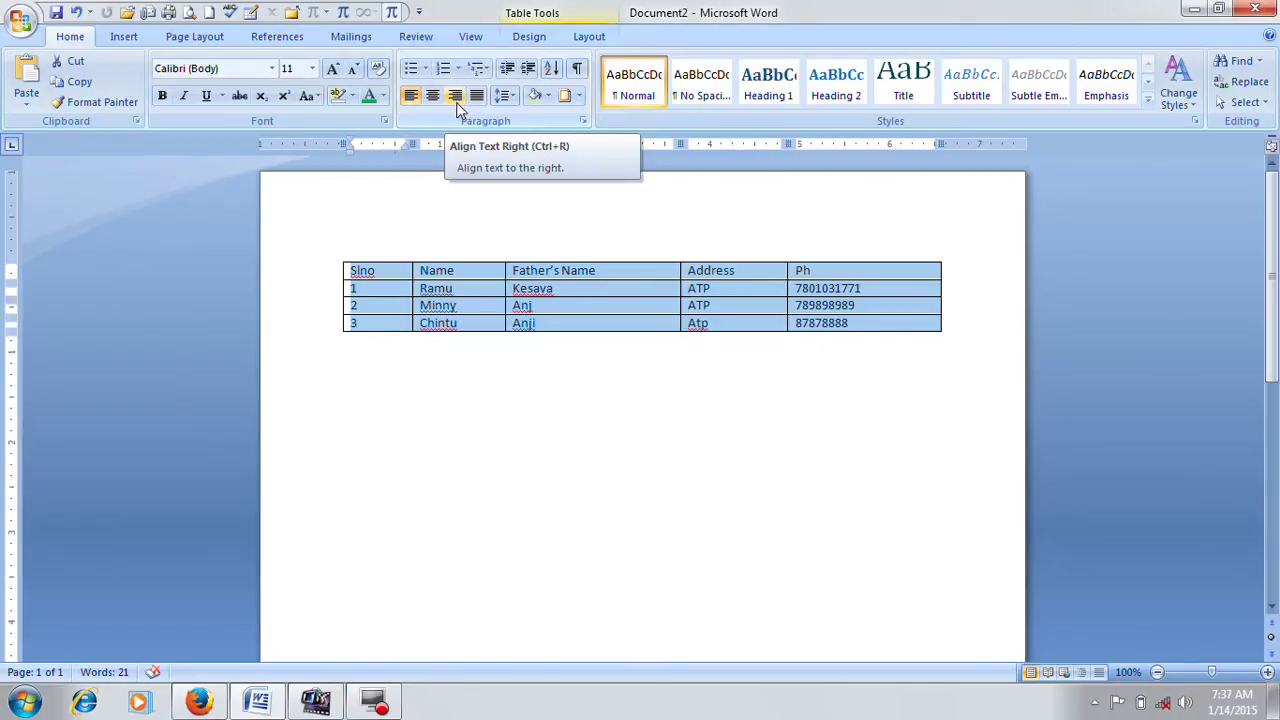
Set the vertical alignment of all the table's cells to Bottom in the table properties.
left_click(121, 38)
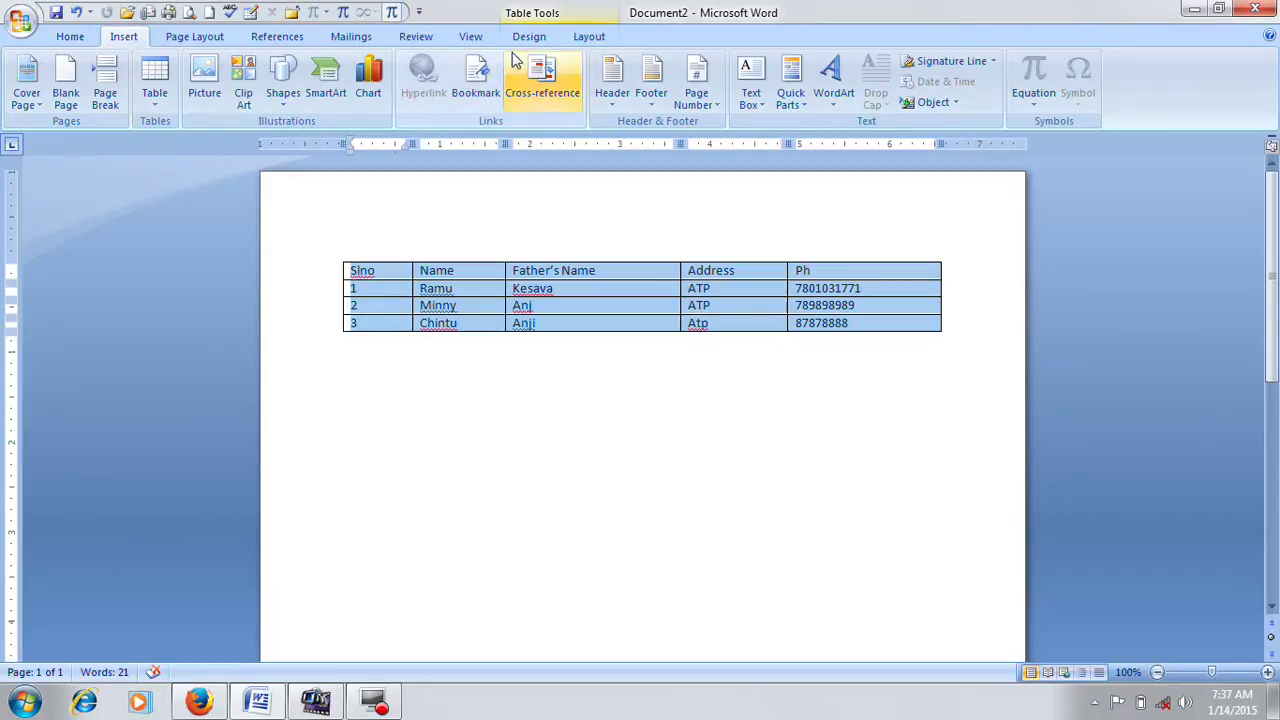
left_click(587, 37)
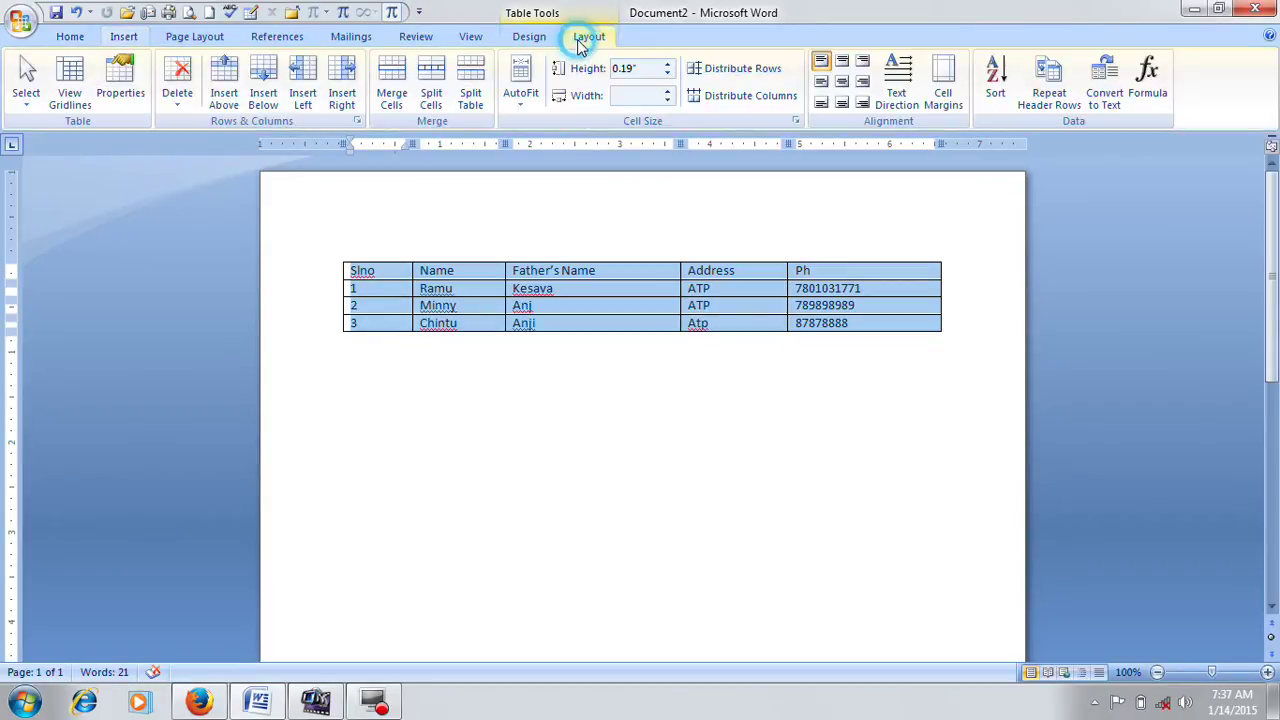
left_click(121, 88)
left_click(633, 170)
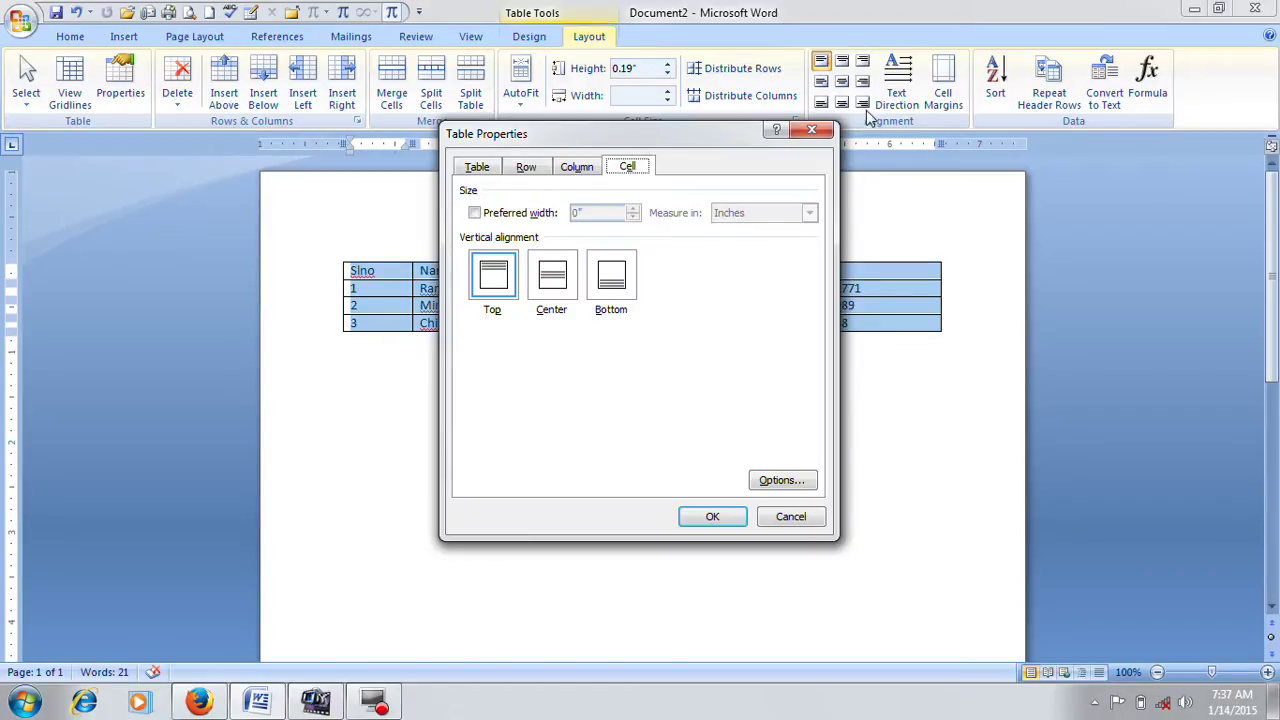
left_click(611, 279)
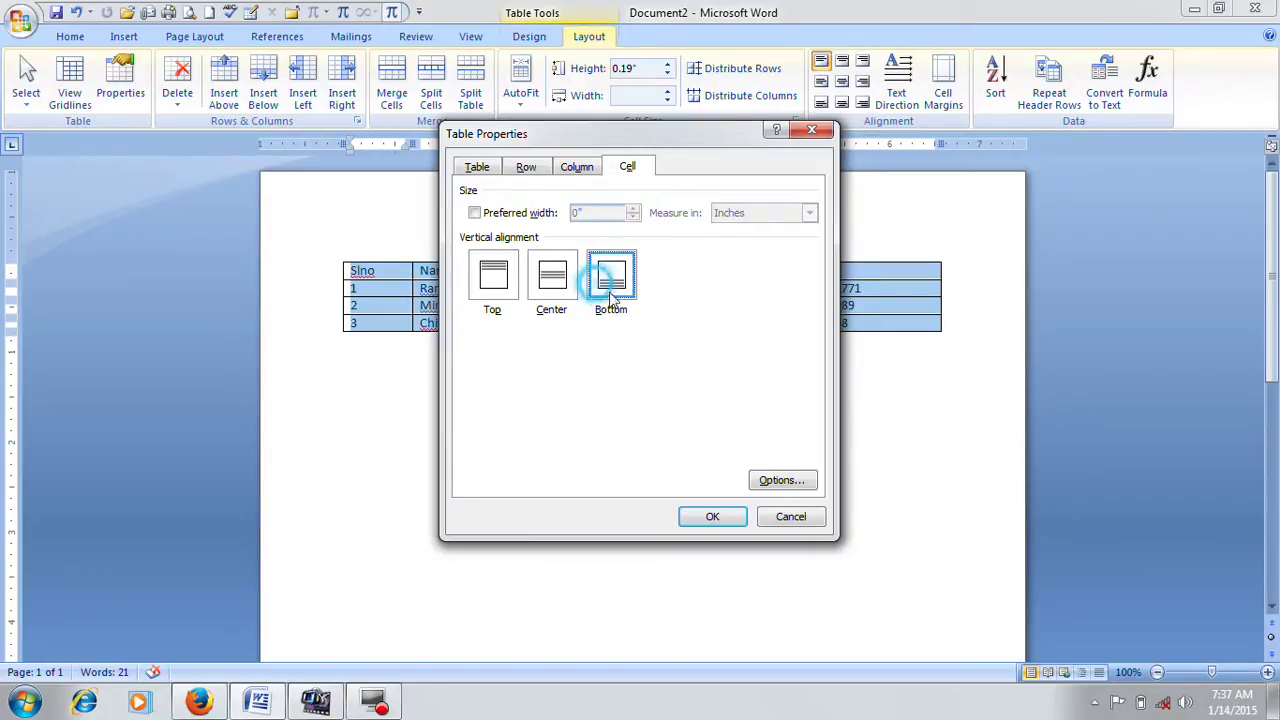
left_click(710, 516)
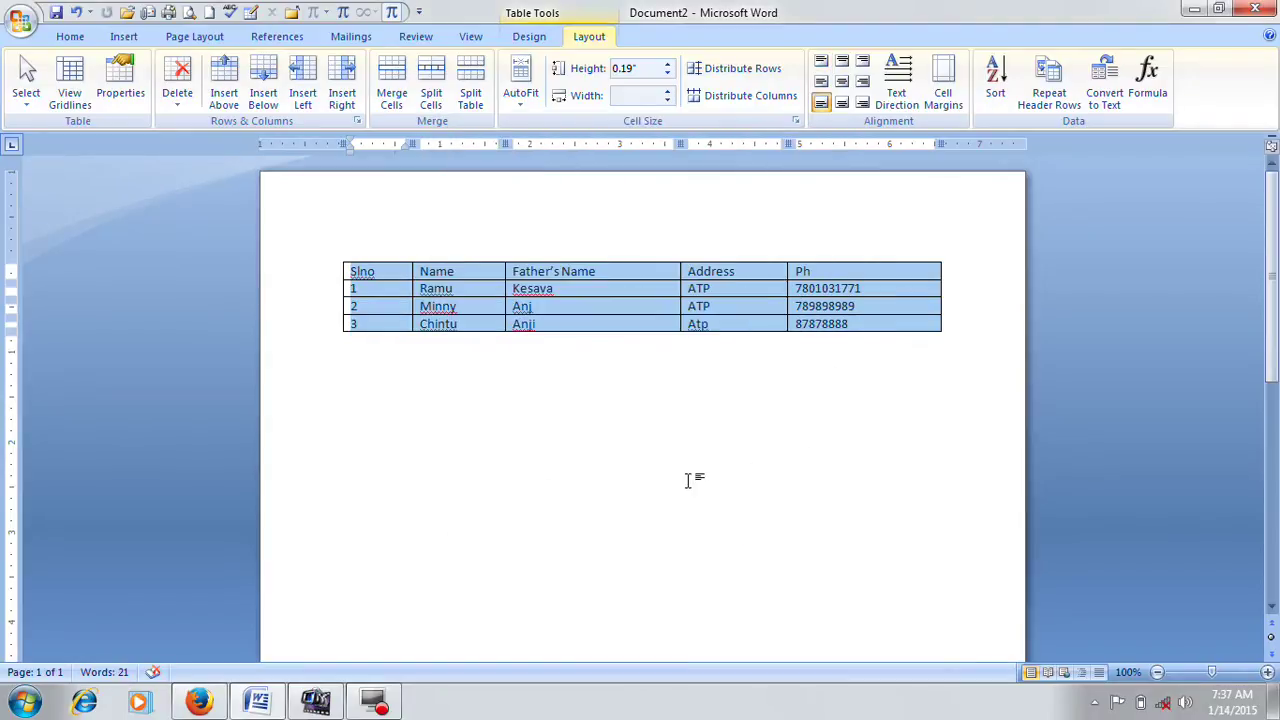
Set the vertical alignment of all the cells back to Top.
left_click(120, 85)
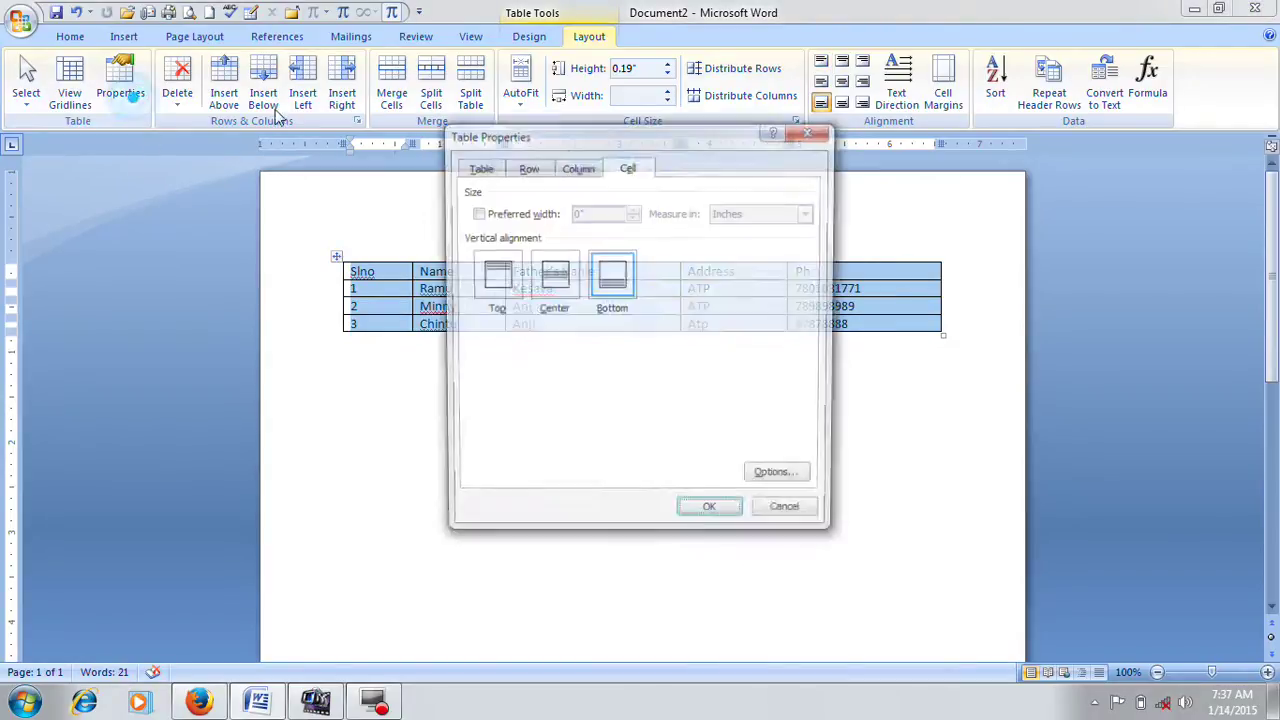
left_click(493, 284)
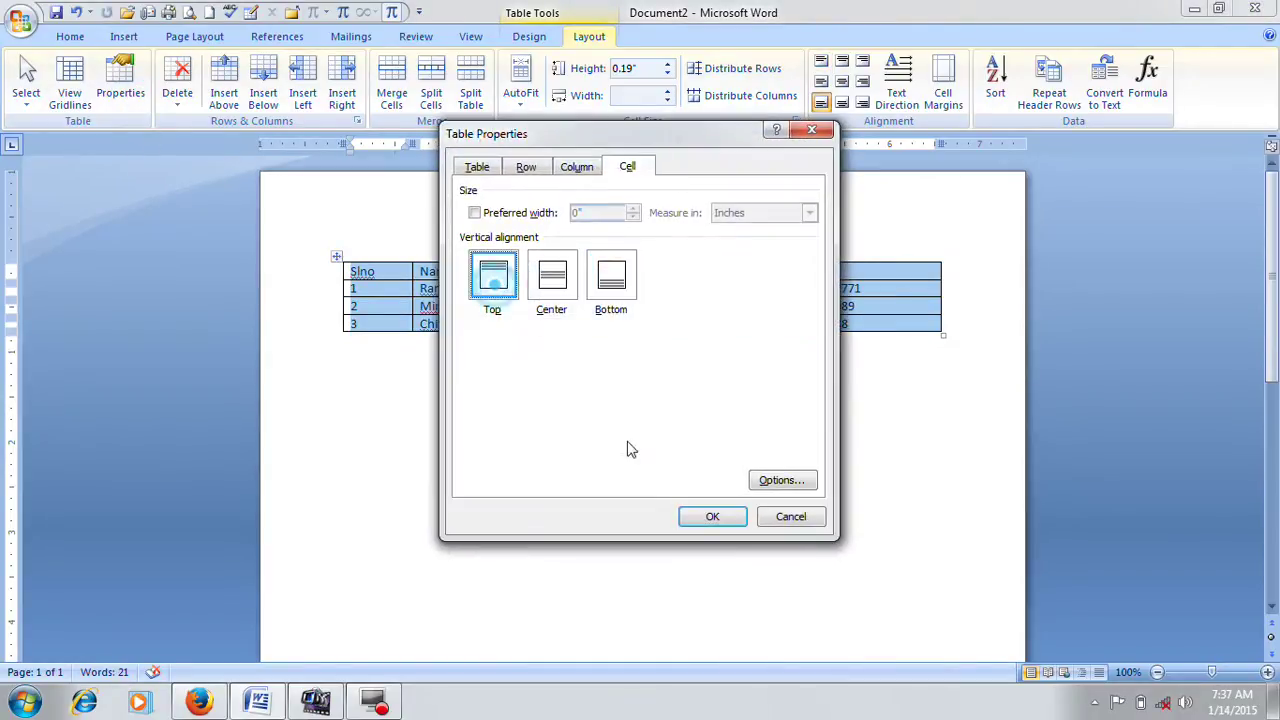
left_click(712, 518)
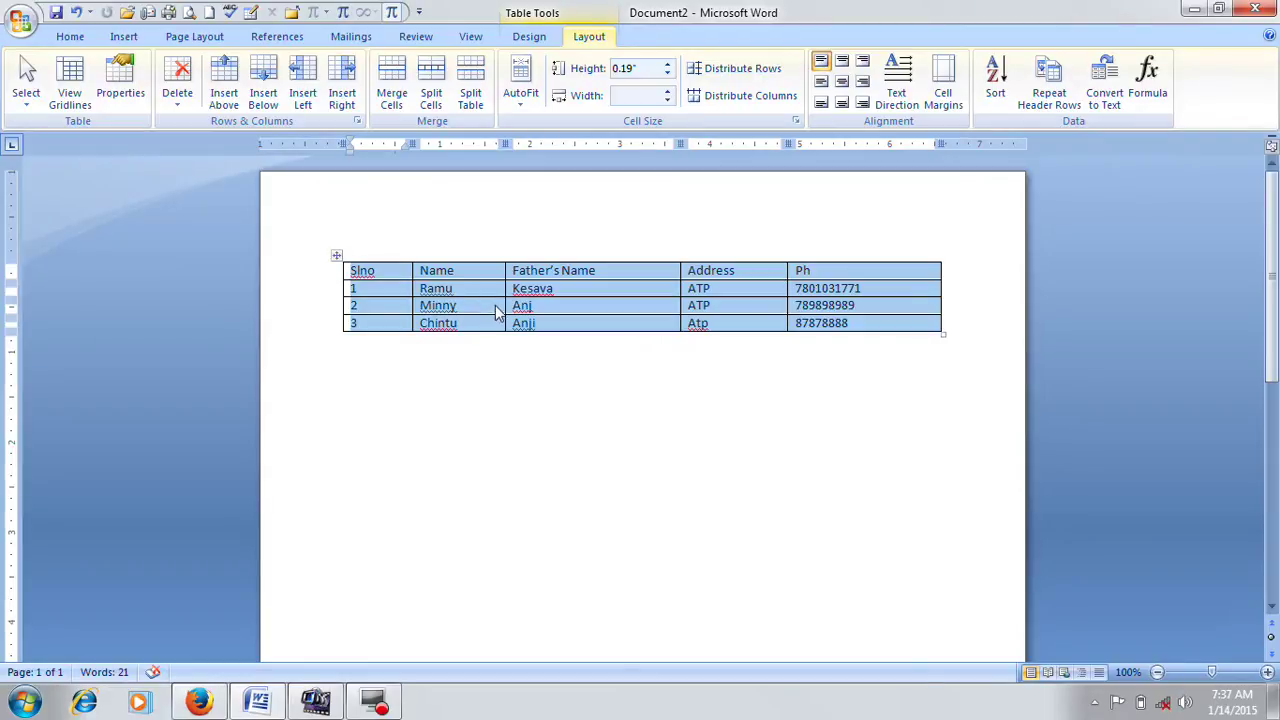
In the table properties, specify a height of 0.5" for all four rows of the table.
left_click(120, 85)
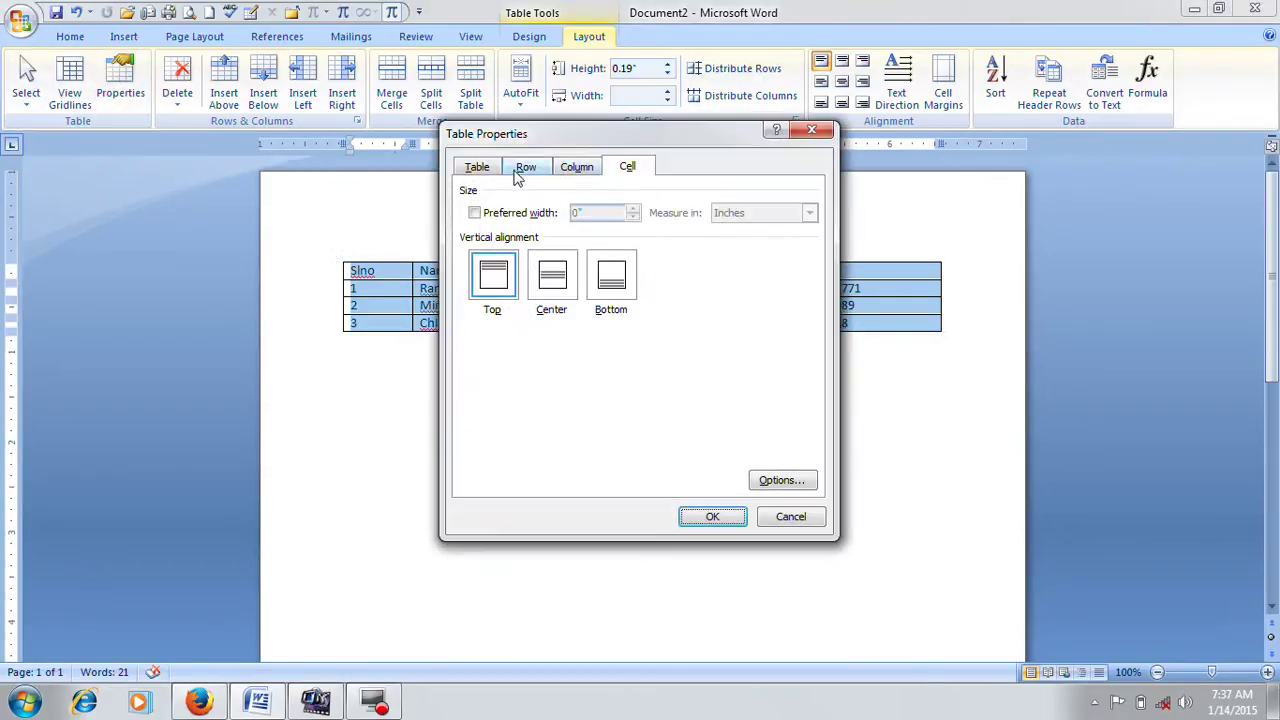
left_click(522, 168)
left_click(491, 228)
left_click(643, 224)
left_click(643, 224)
left_click(643, 224)
left_click(643, 224)
left_click(643, 224)
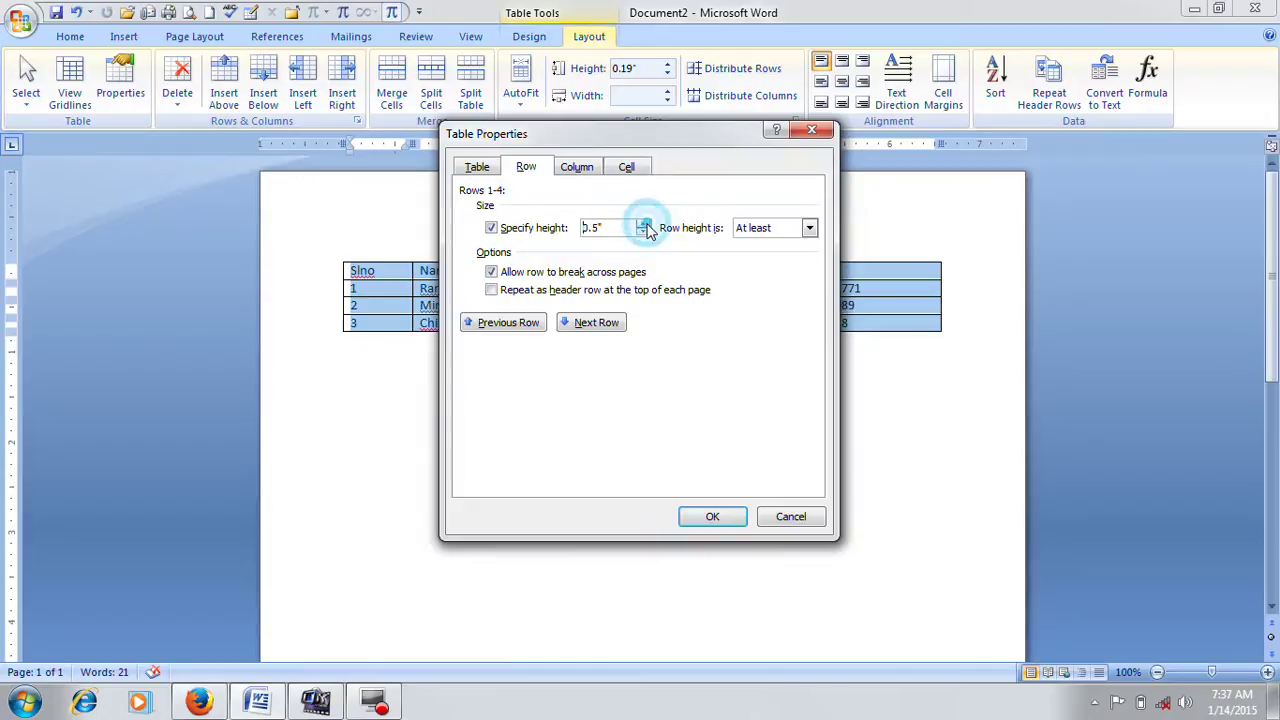
left_click(712, 516)
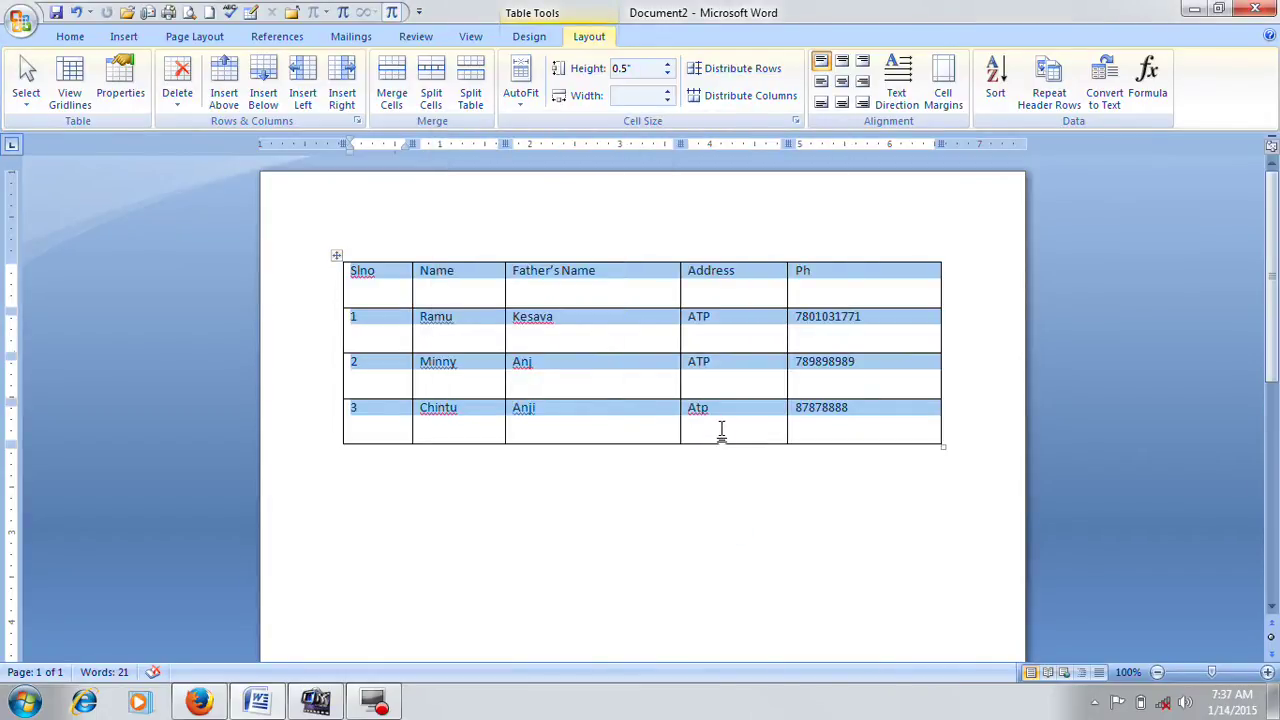
Set the vertical alignment of the cells in the 0.5" rows to Bottom.
left_click(120, 92)
left_click(630, 167)
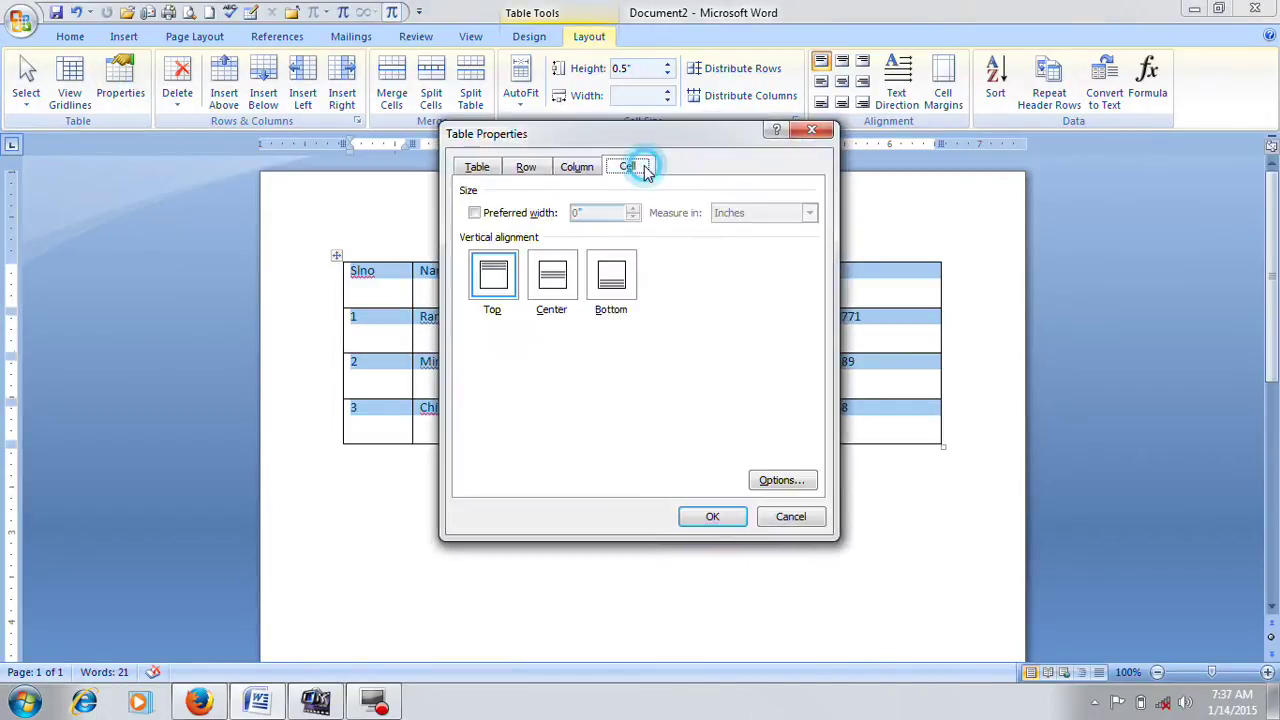
left_click(613, 300)
left_click(712, 516)
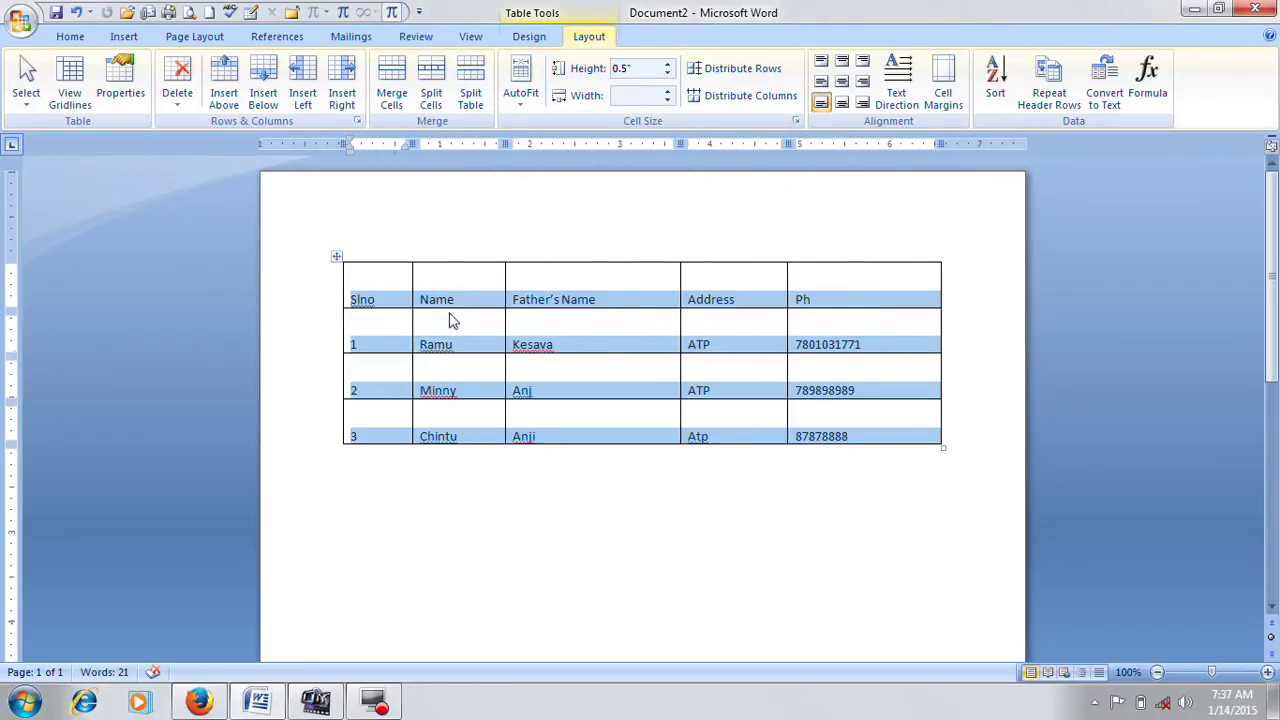
Return the cells' vertical alignment to Top in the table properties, and change it to Center.
left_click(116, 80)
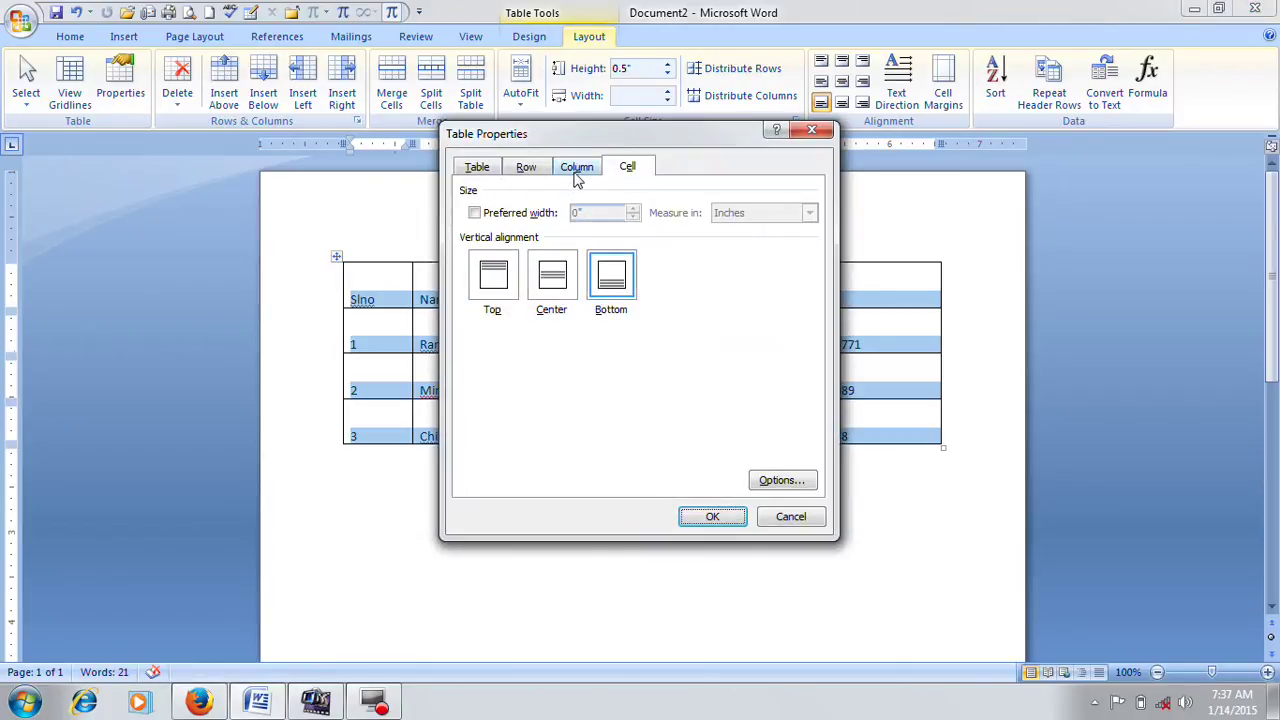
left_click(492, 285)
left_click(710, 518)
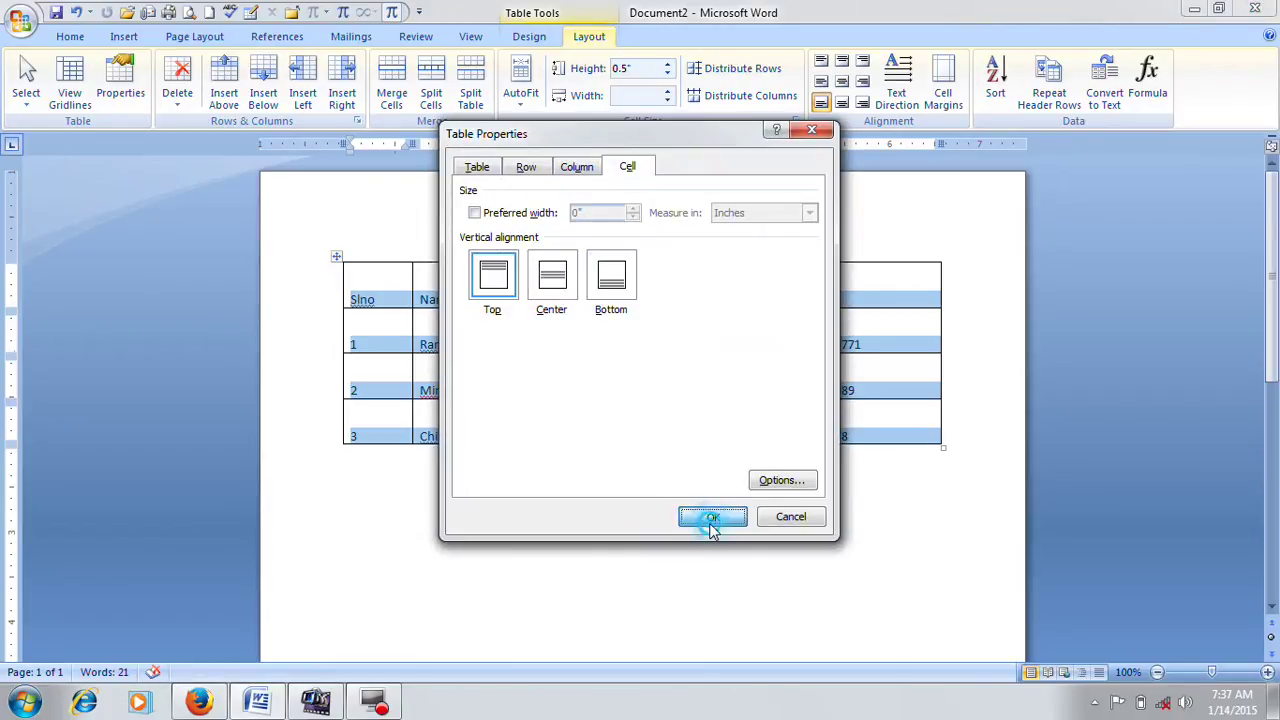
left_click(140, 95)
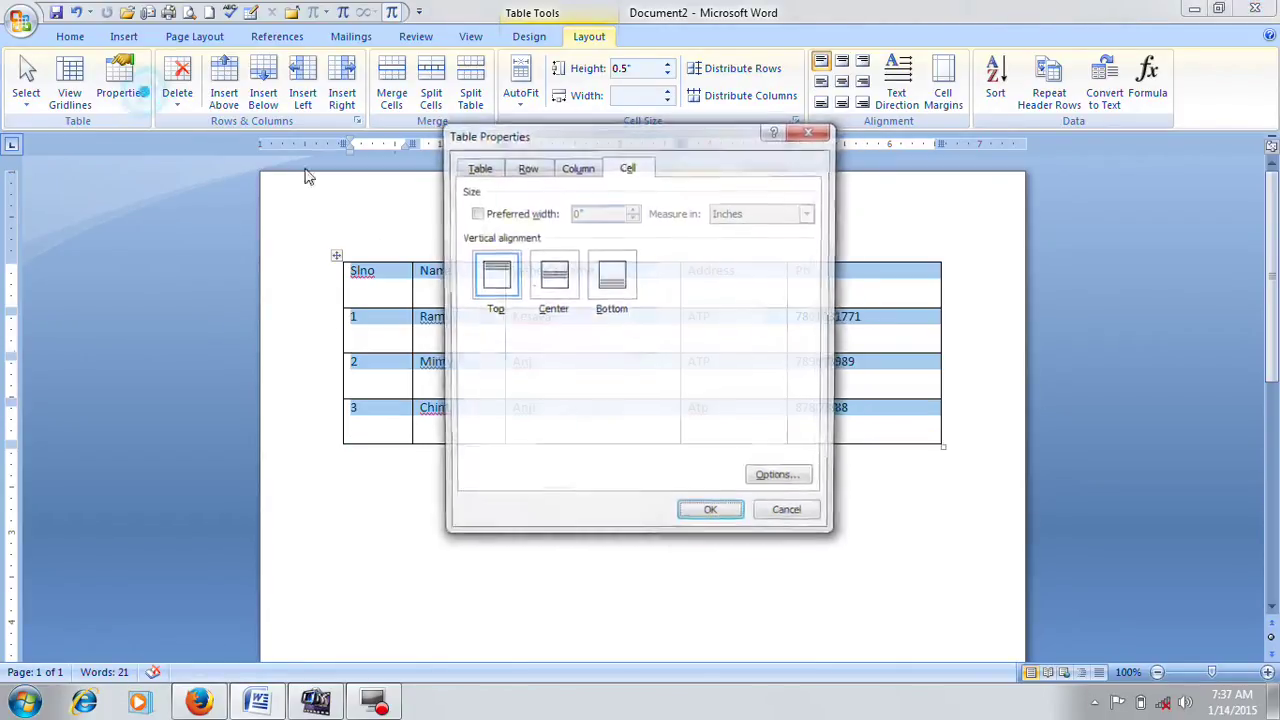
left_click(552, 280)
left_click(710, 518)
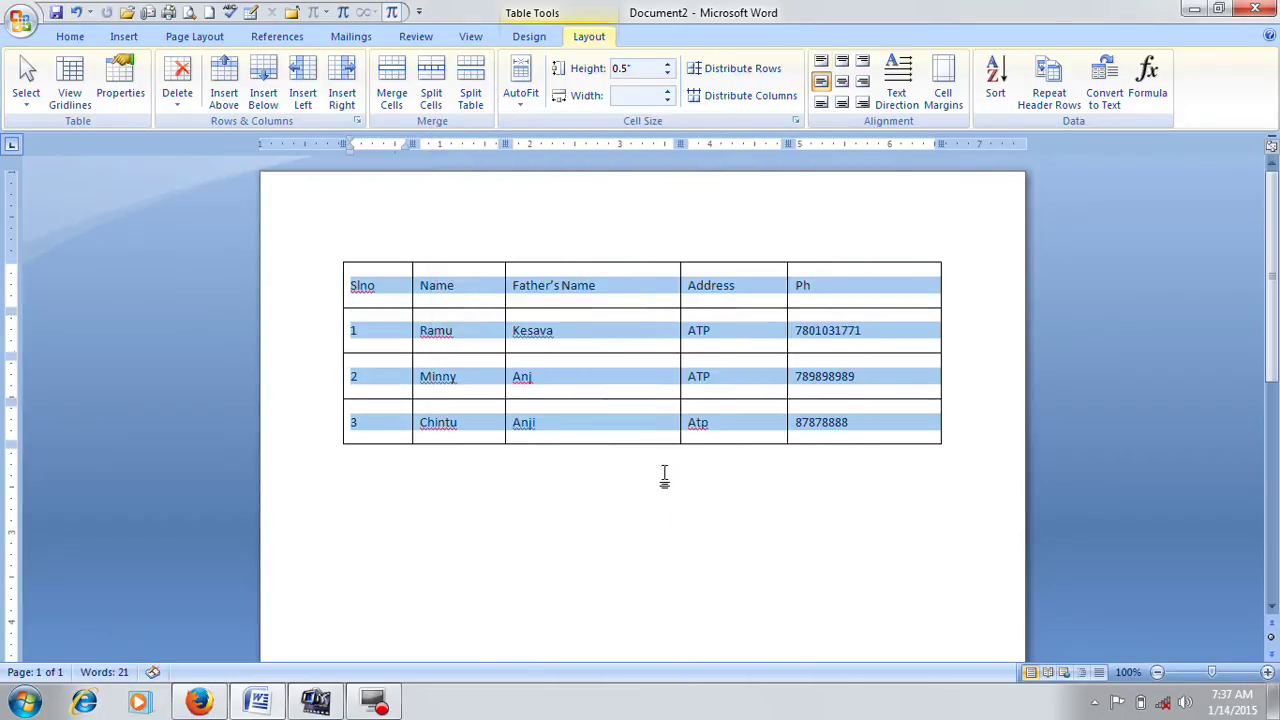
Try the Align Top Center and Align Center cell alignments on the whole table, and apply Align Bottom Center.
left_click(843, 63)
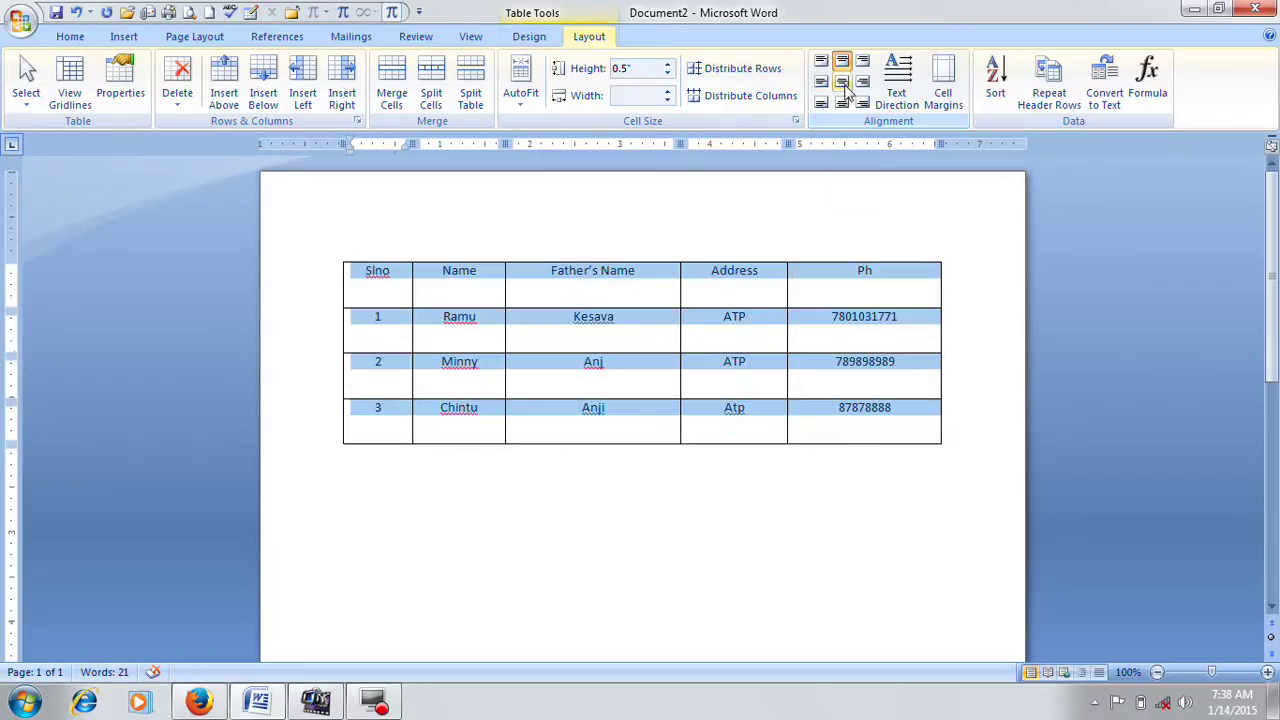
left_click(845, 86)
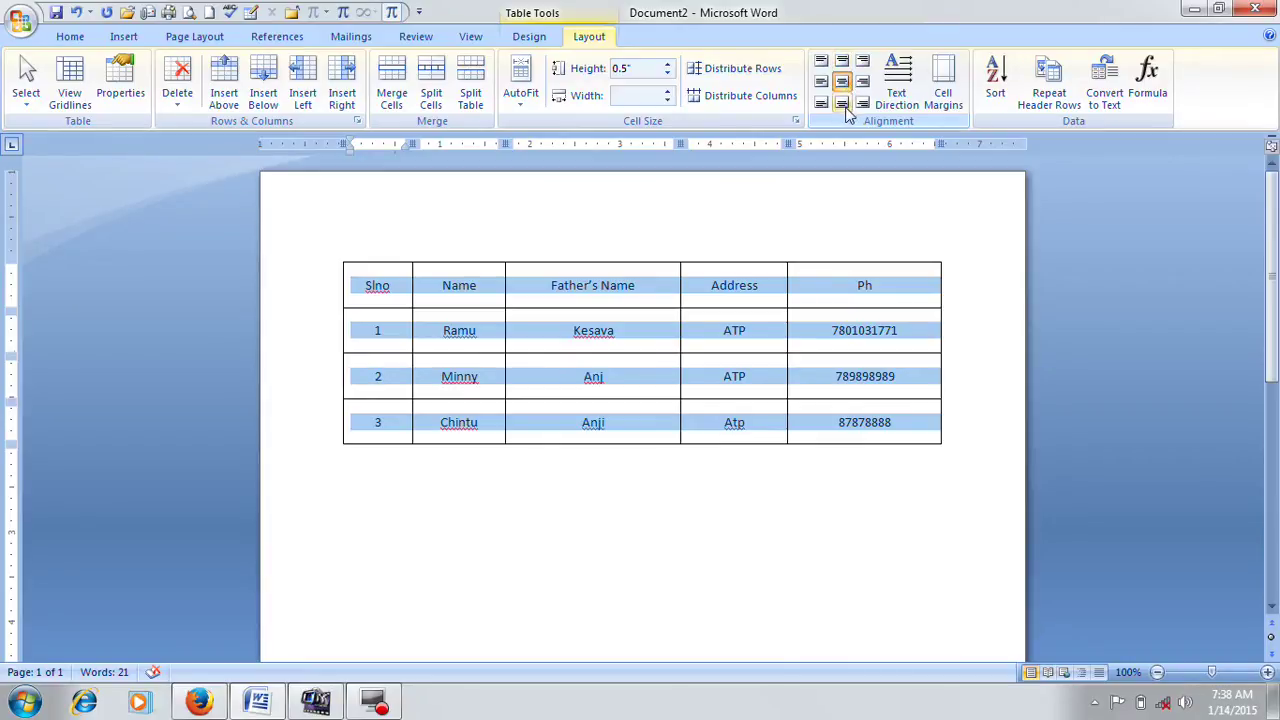
left_click(843, 105)
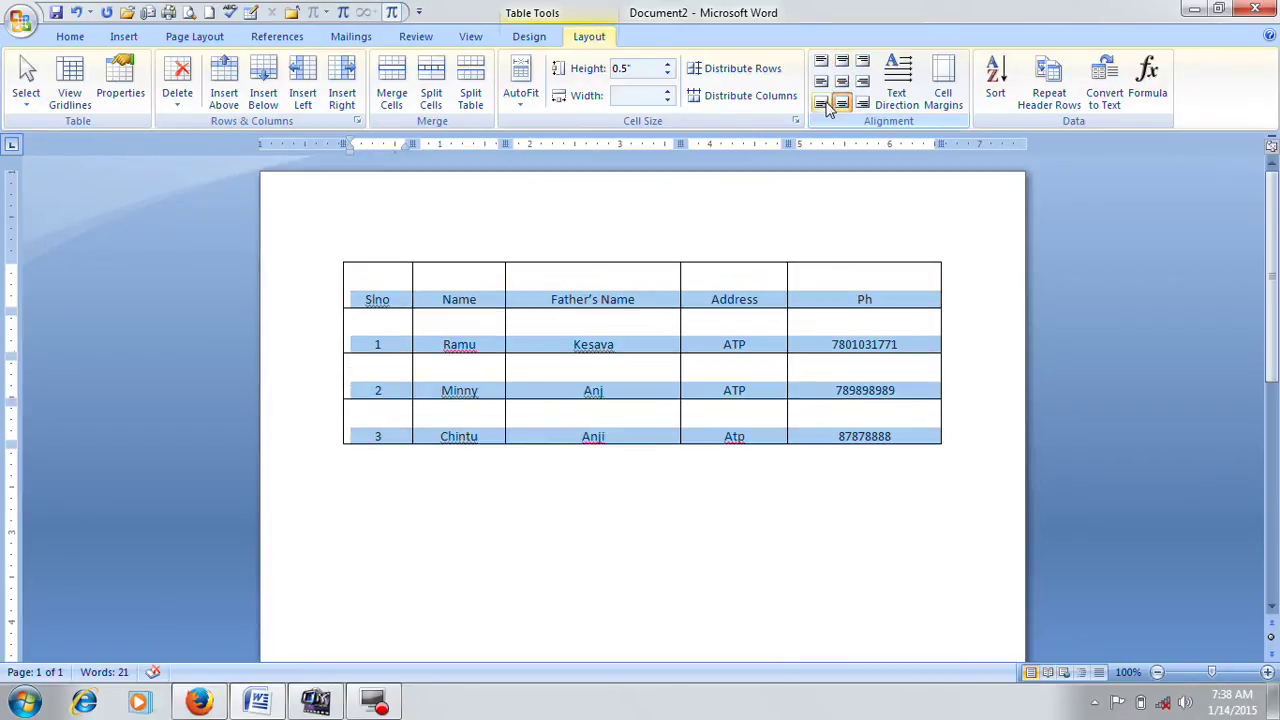
Try the bottom-edge and vertically centered cell alignments on the whole table, ending with Align Center.
left_click(821, 104)
left_click(863, 104)
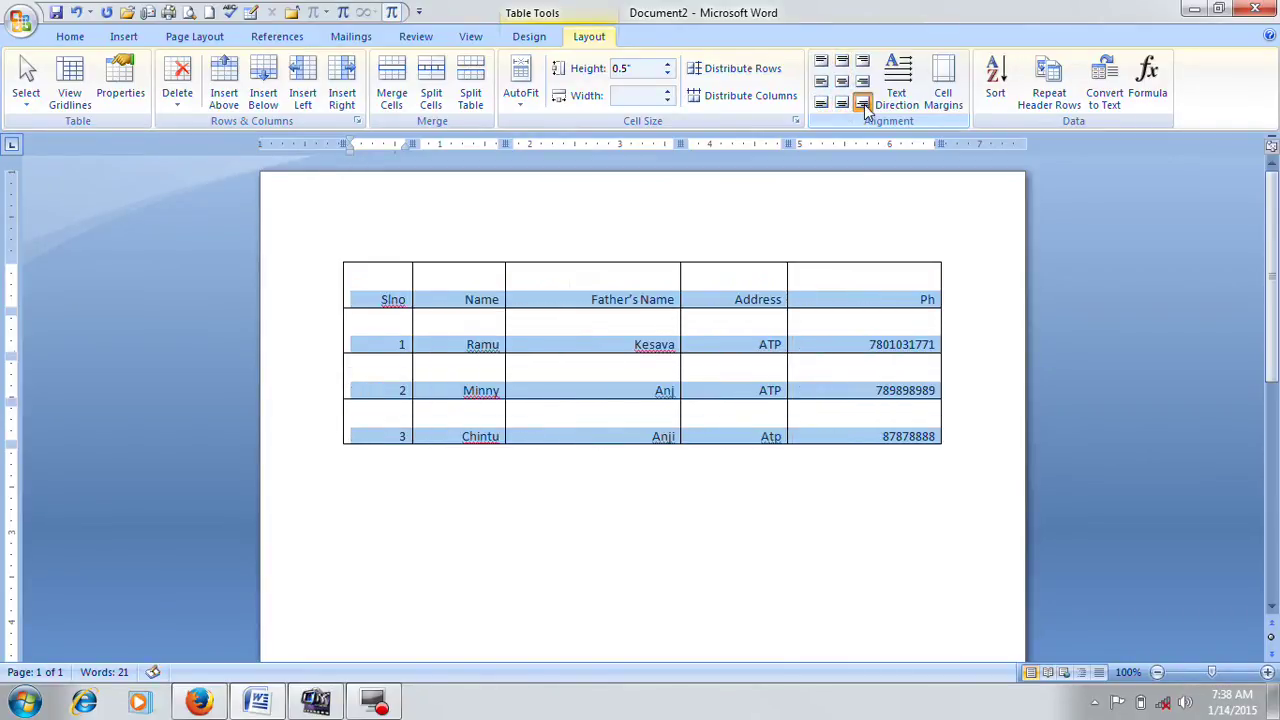
left_click(842, 82)
left_click(821, 84)
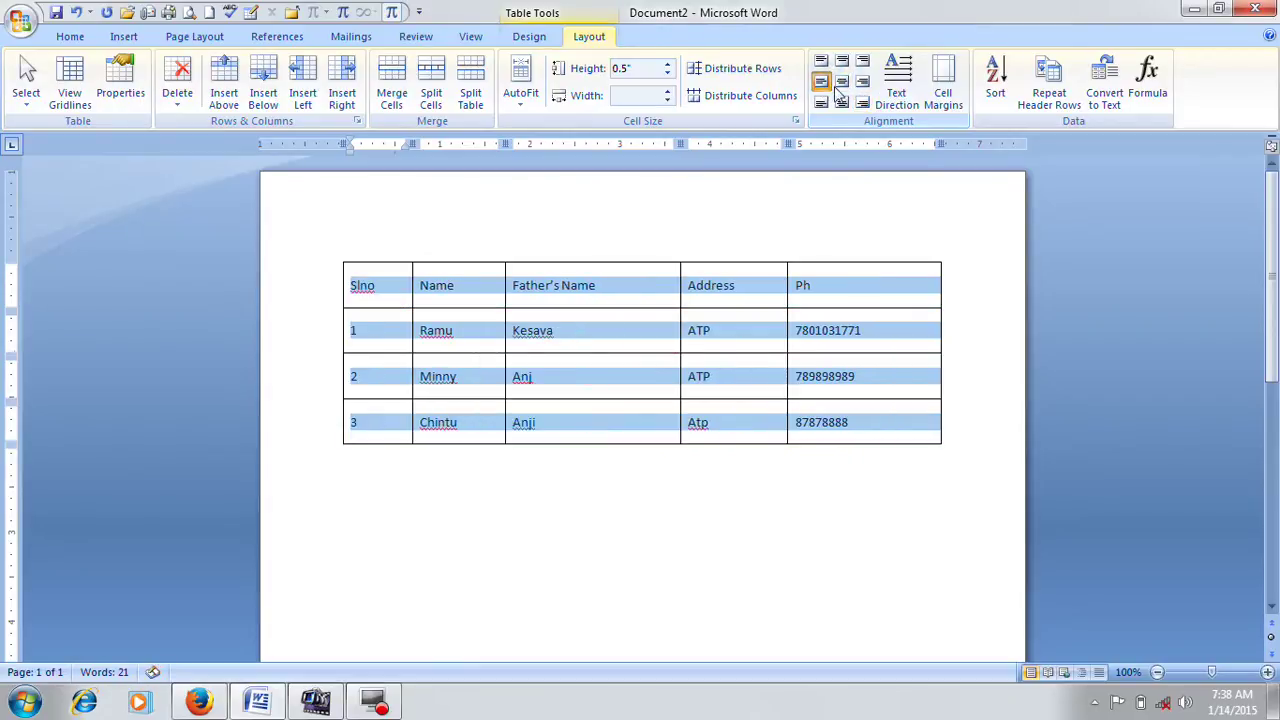
left_click(858, 84)
left_click(843, 83)
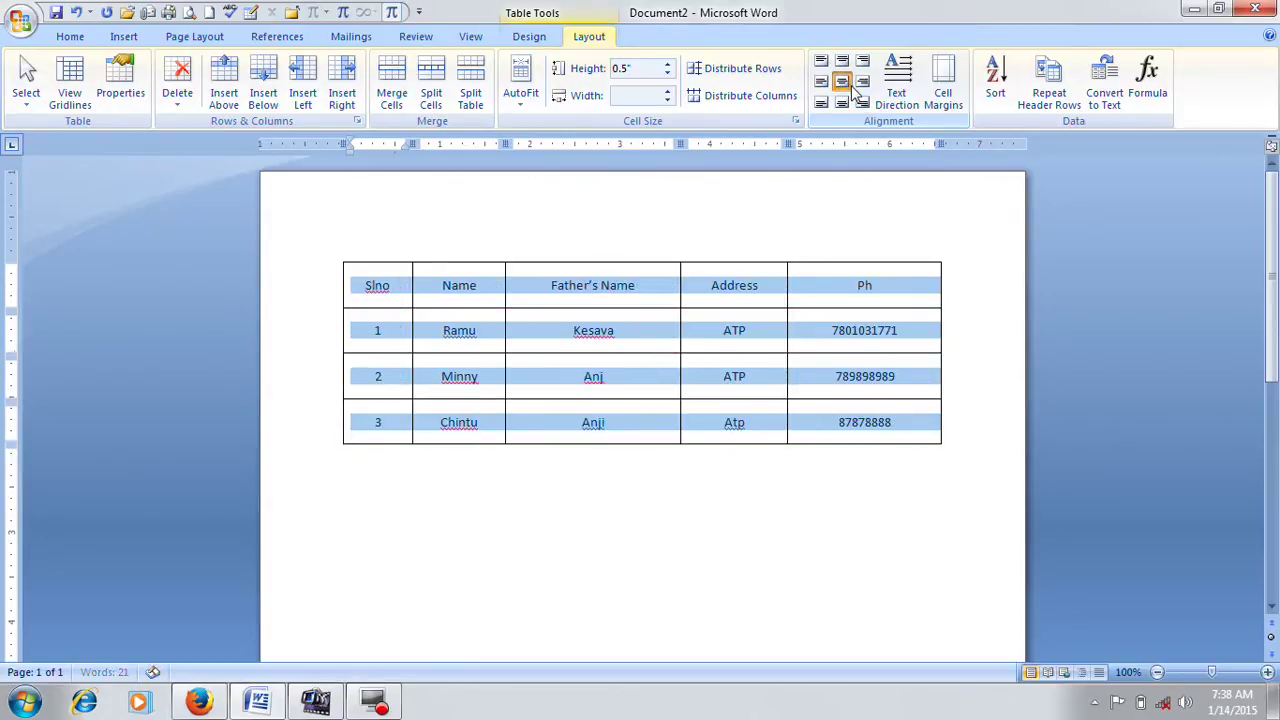
Try the Align Top Left and Align Top Right cell alignments on the whole table, and apply Align Top Center.
left_click(842, 62)
left_click(821, 62)
left_click(862, 62)
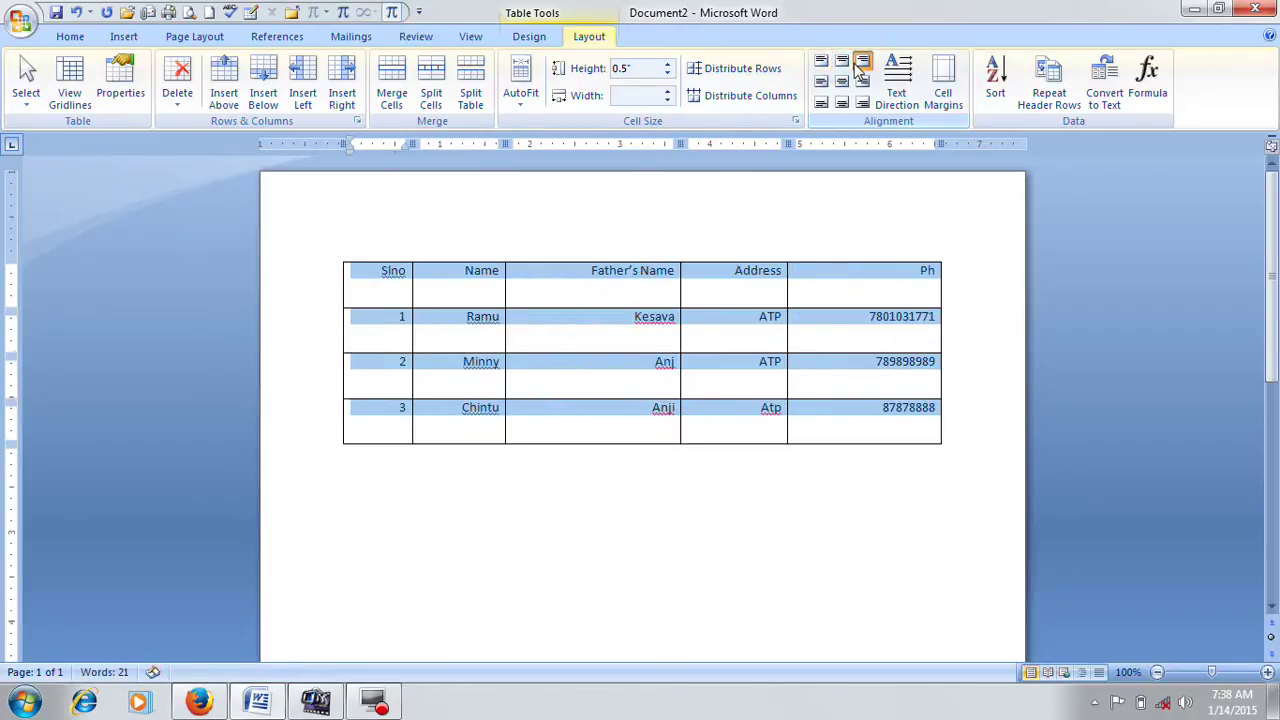
left_click(842, 62)
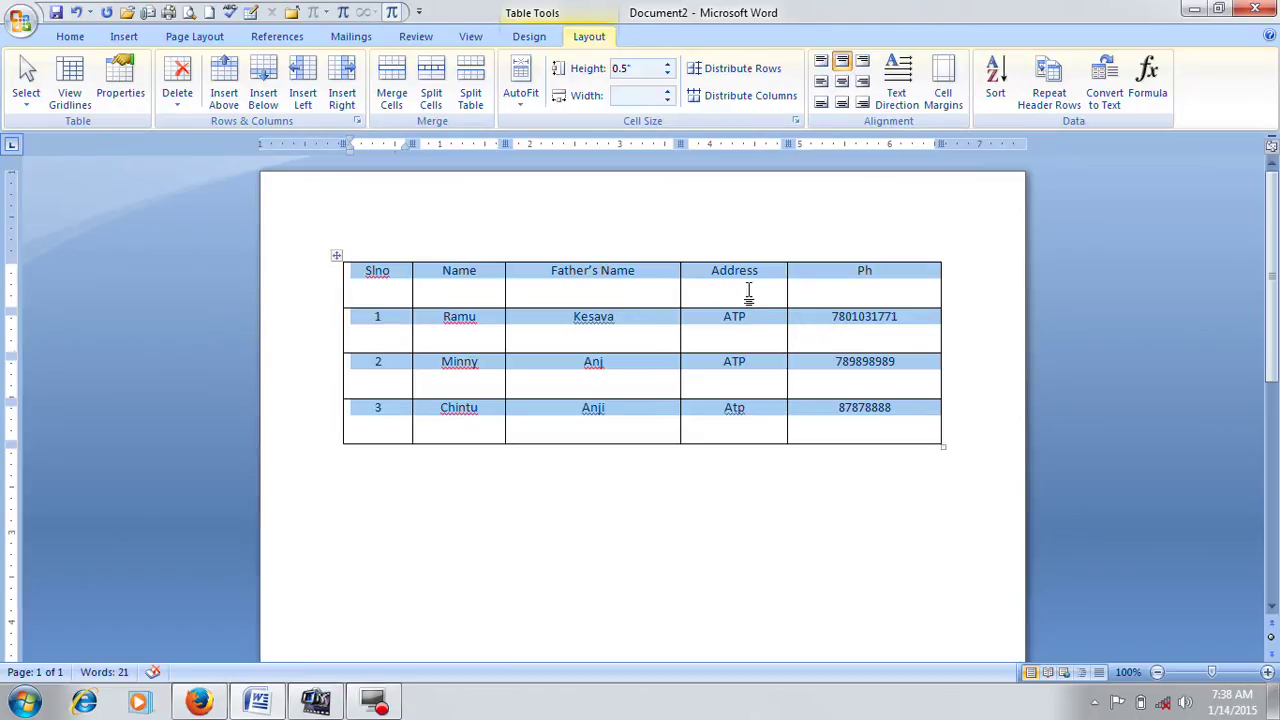
In the whole table's border settings, choose the 3 pt thick-and-thin double line style for all borders.
left_click(336, 256)
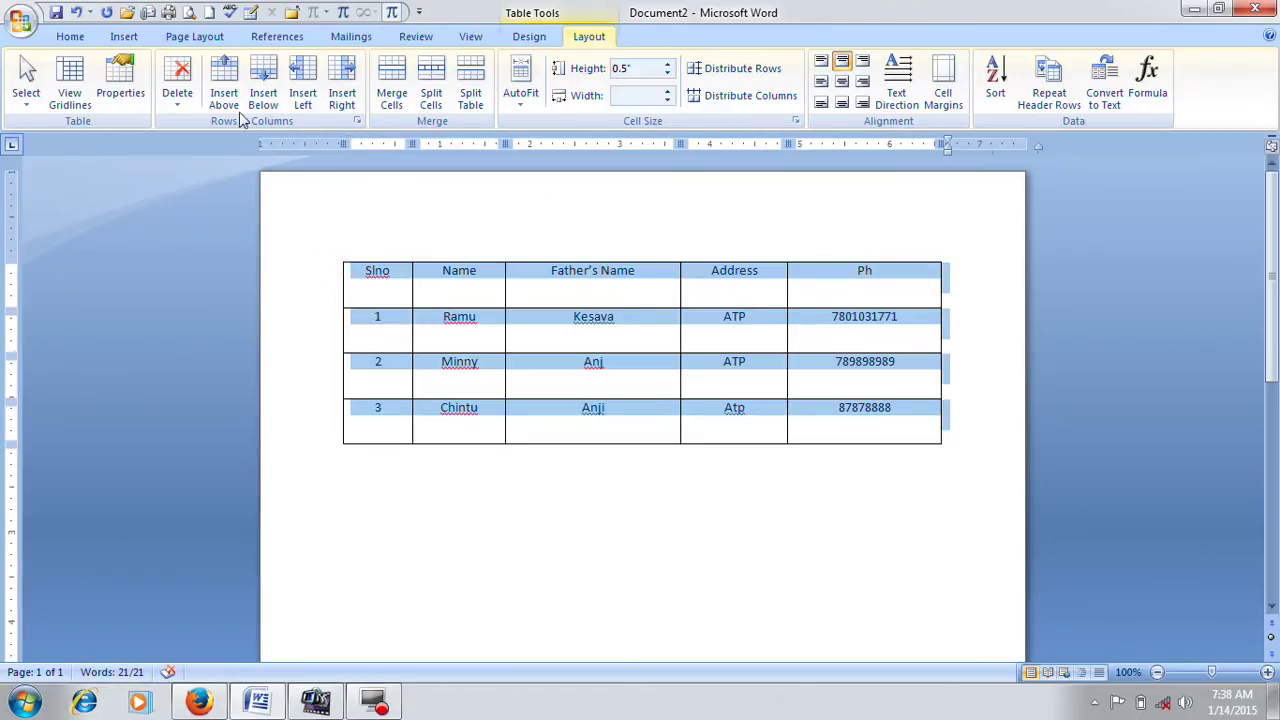
left_click(116, 86)
left_click(477, 166)
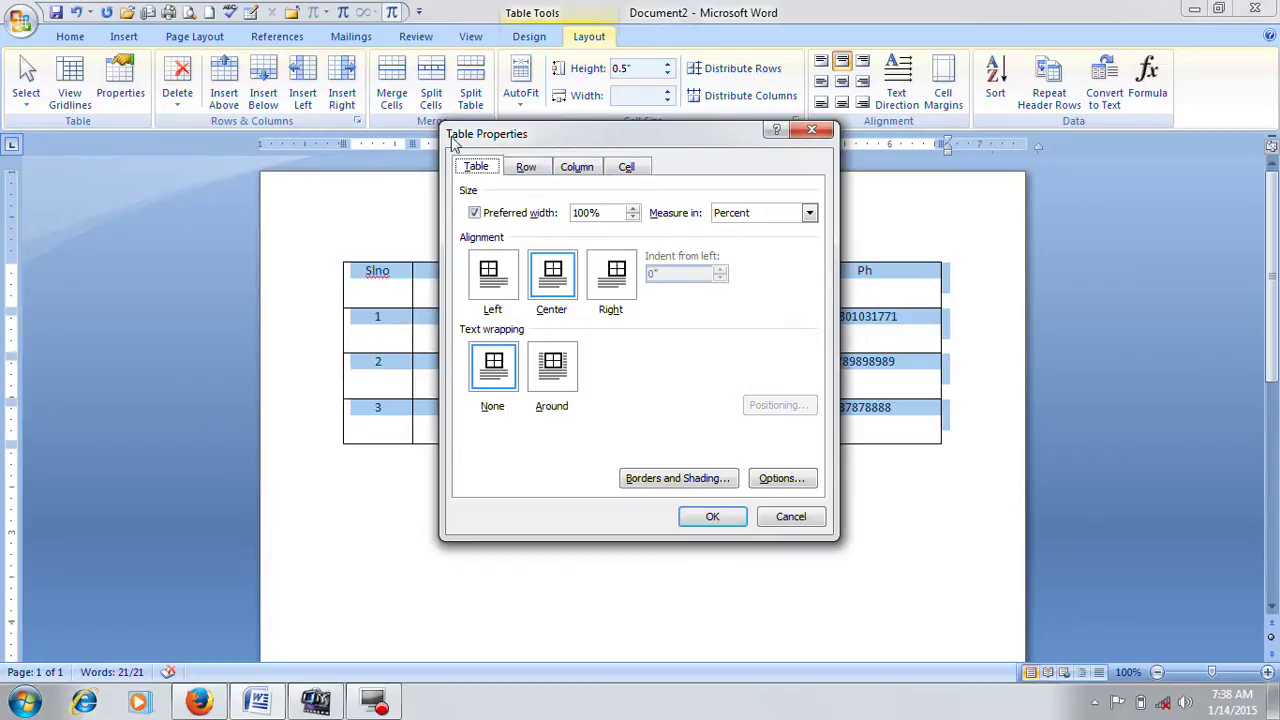
left_click(683, 488)
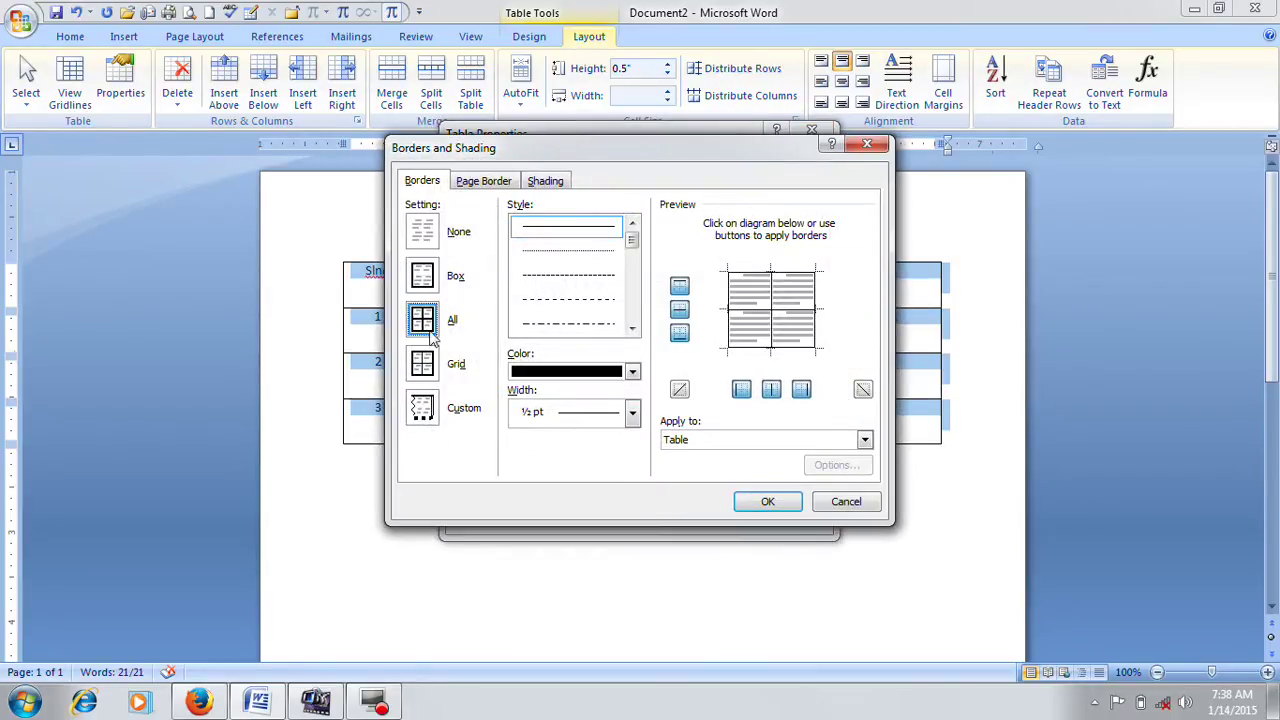
left_click(632, 330)
left_click(632, 330)
left_click(632, 330)
left_click(568, 325)
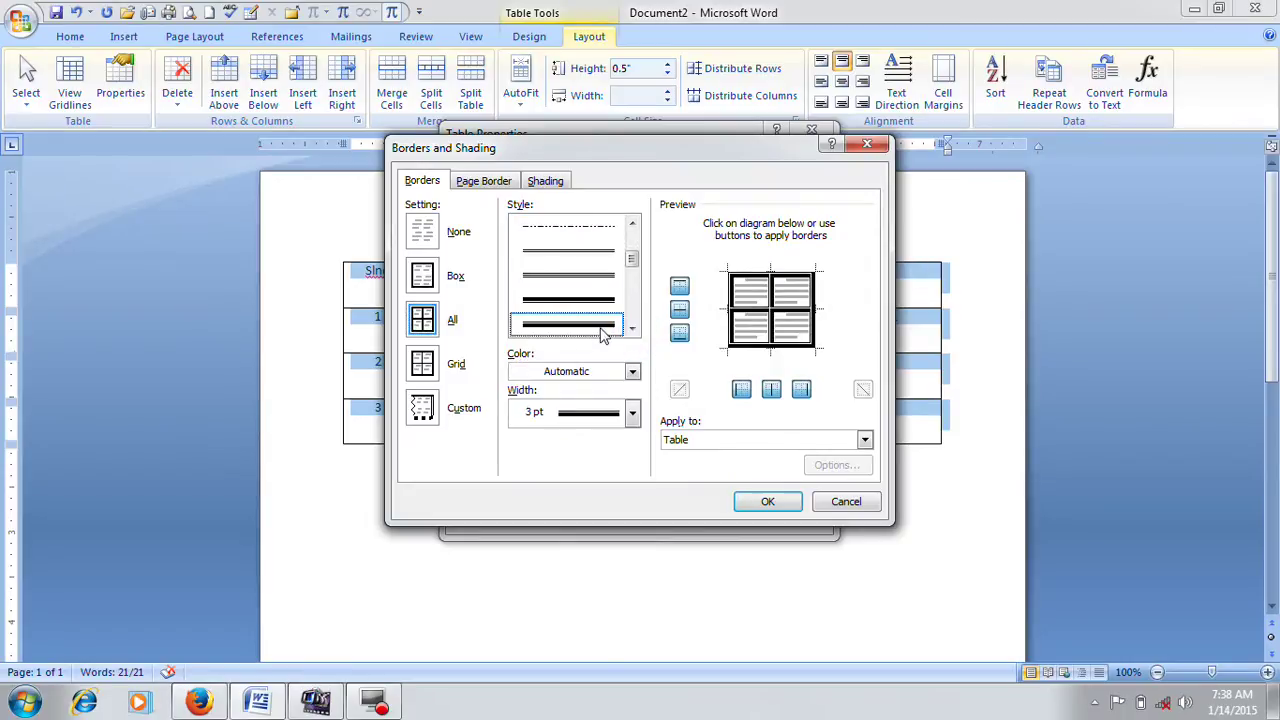
Set the table's border color to standard orange and apply the border settings.
left_click(632, 372)
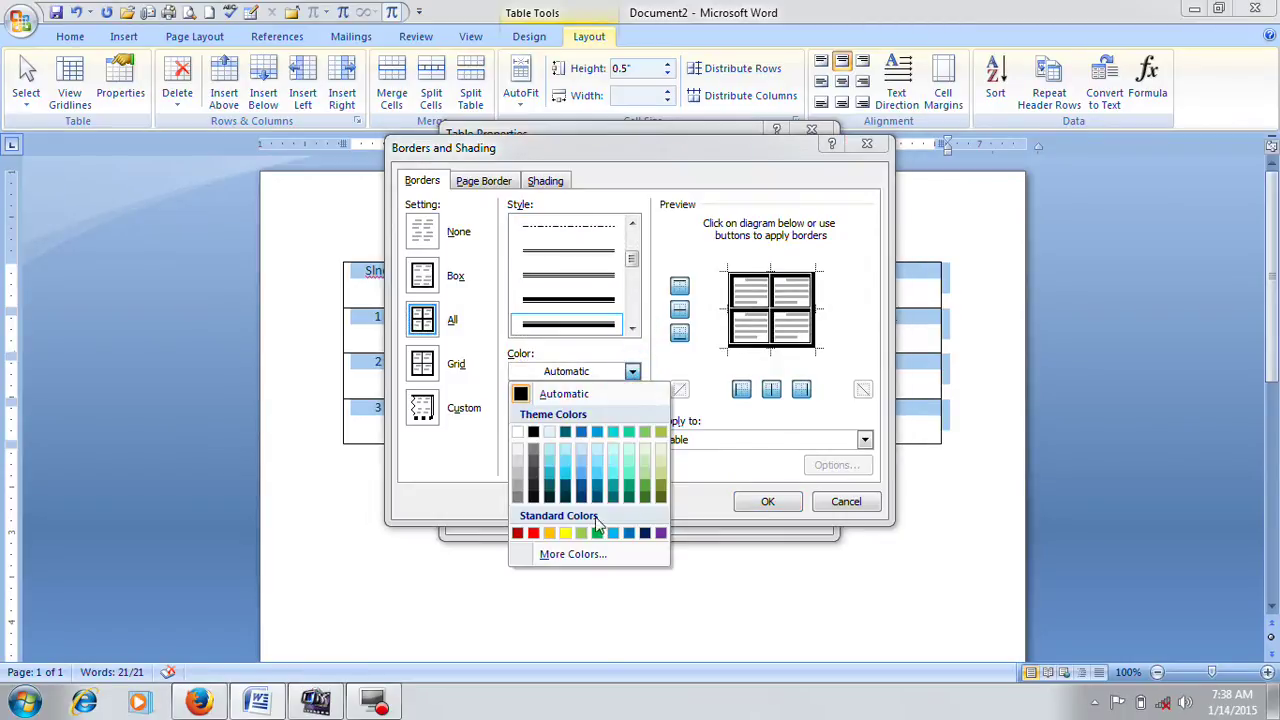
left_click(549, 533)
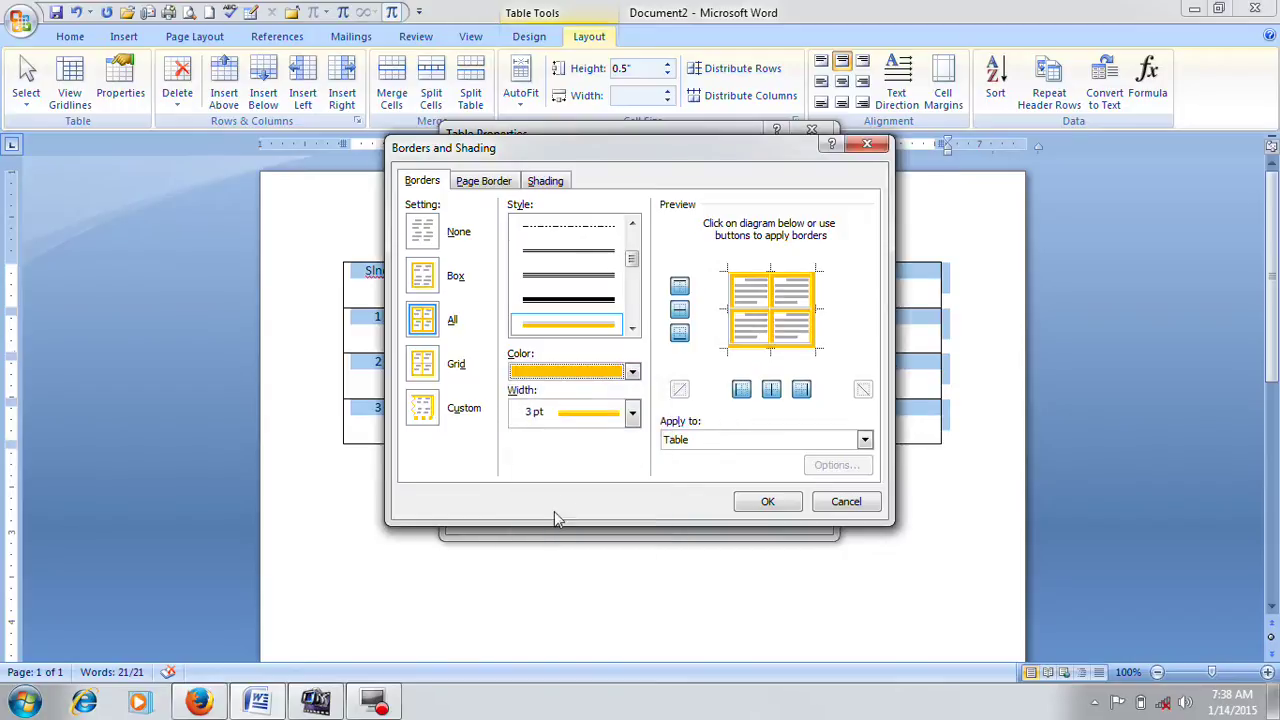
left_click(760, 506)
left_click(722, 516)
left_click(765, 395)
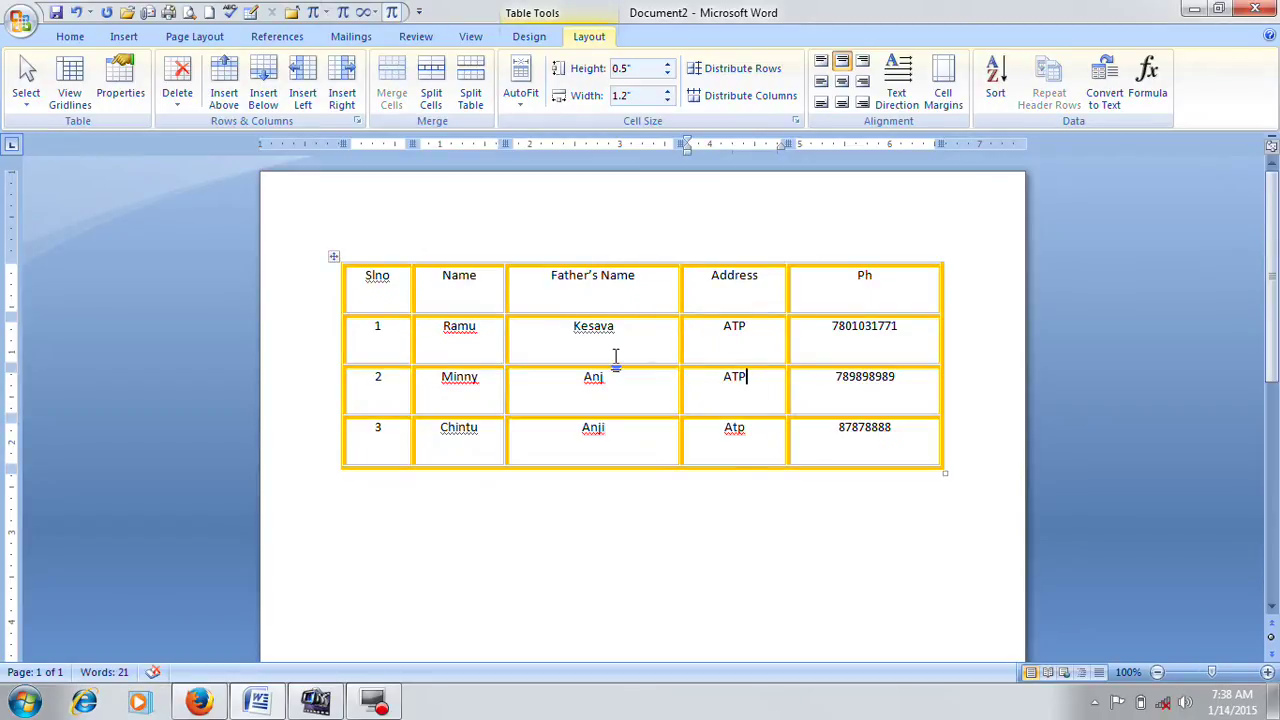
Shade the whole table with a light teal-green theme color as the fill.
left_click(338, 262)
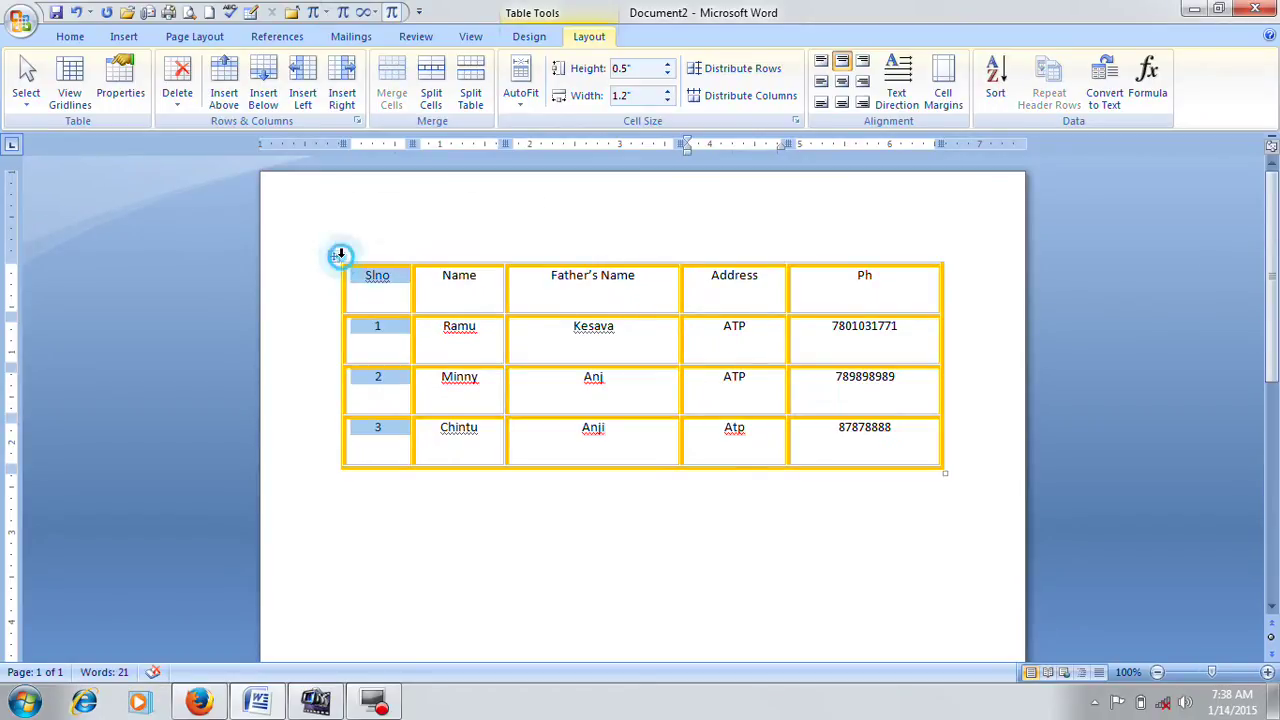
left_click(334, 256)
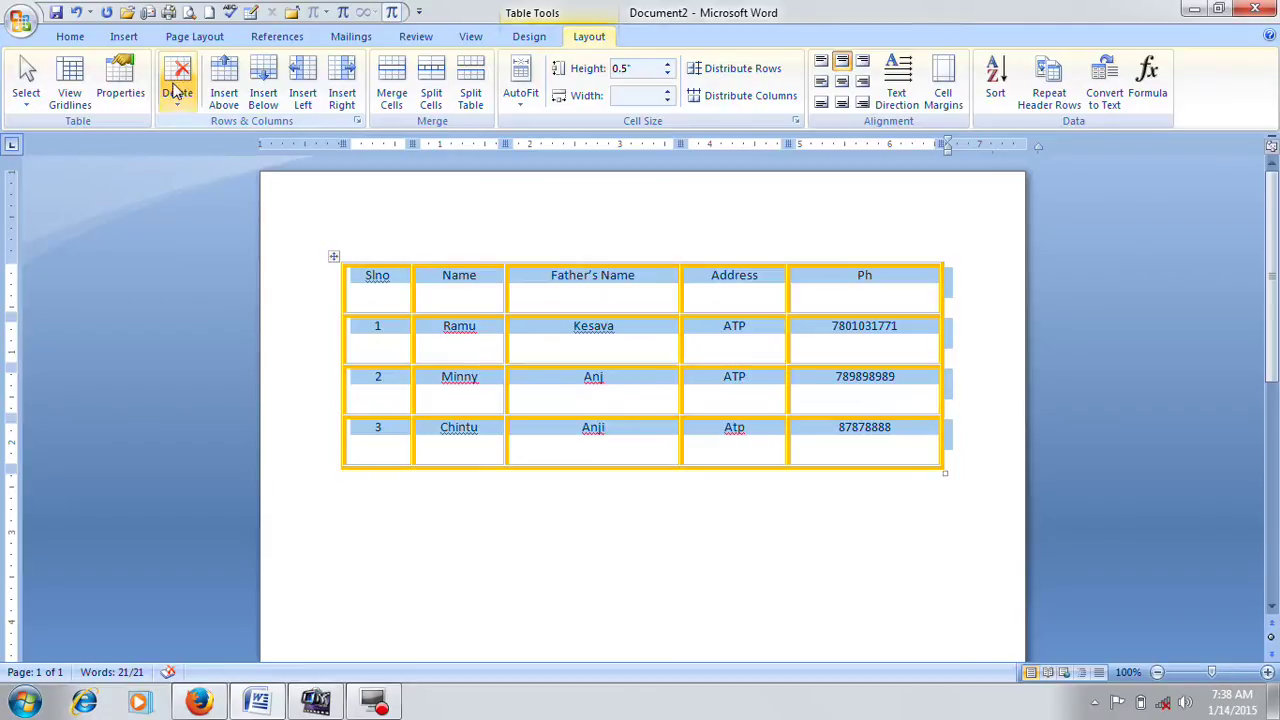
left_click(120, 82)
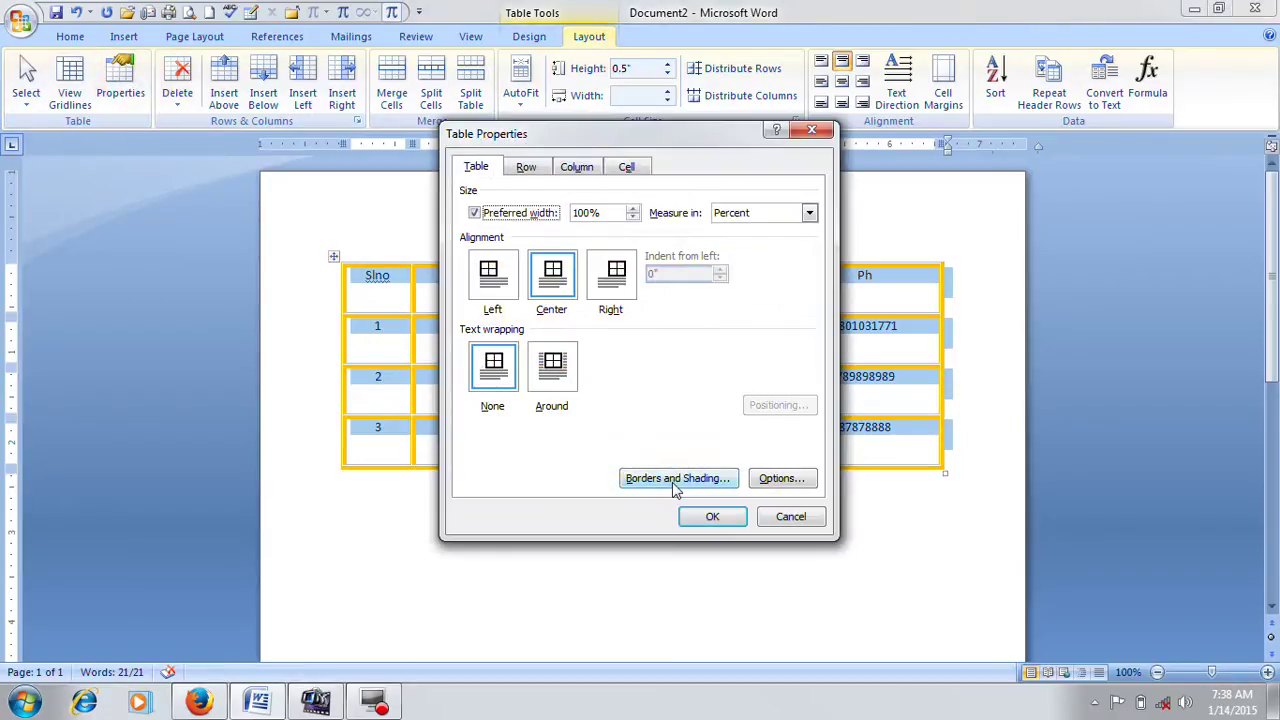
left_click(676, 484)
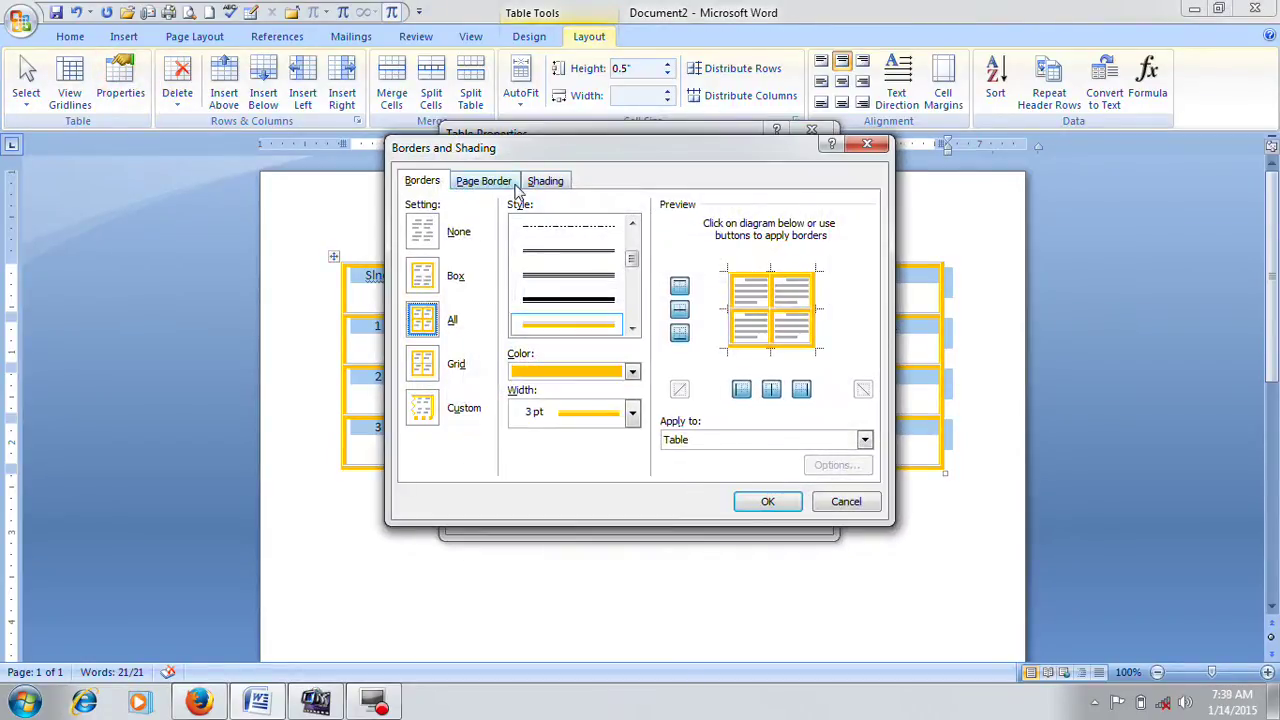
left_click(546, 181)
left_click(515, 227)
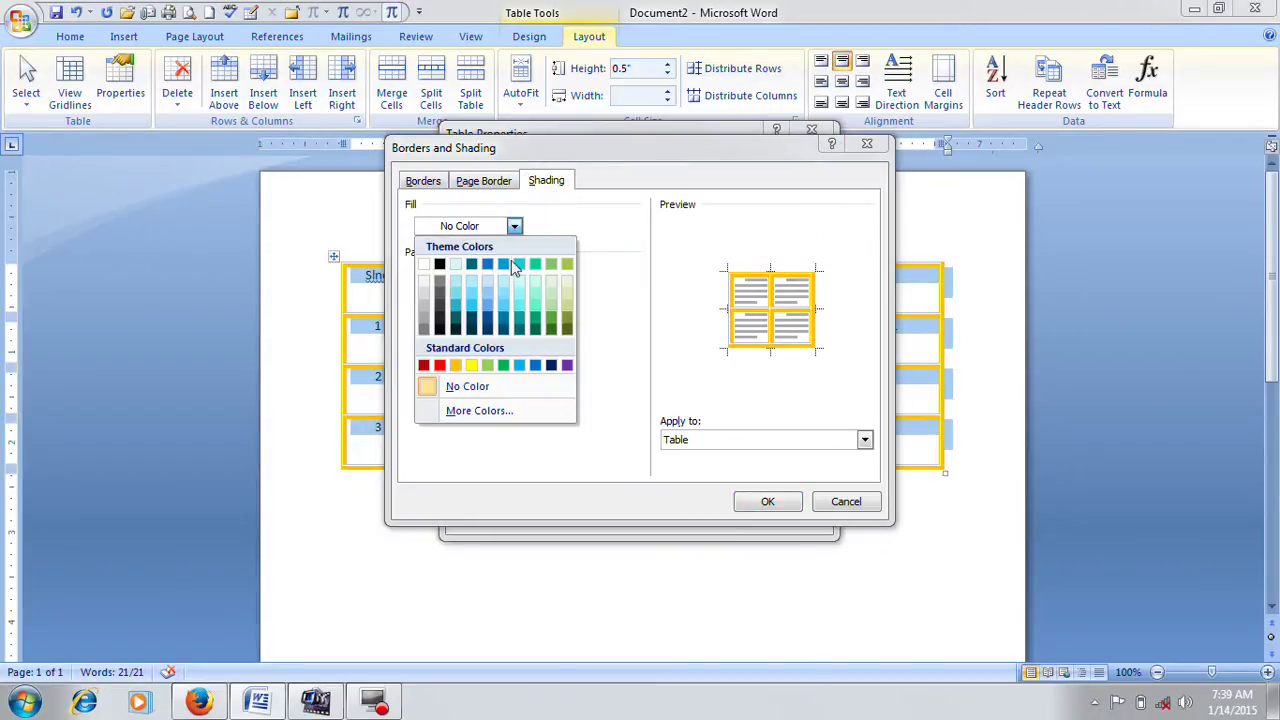
left_click(548, 297)
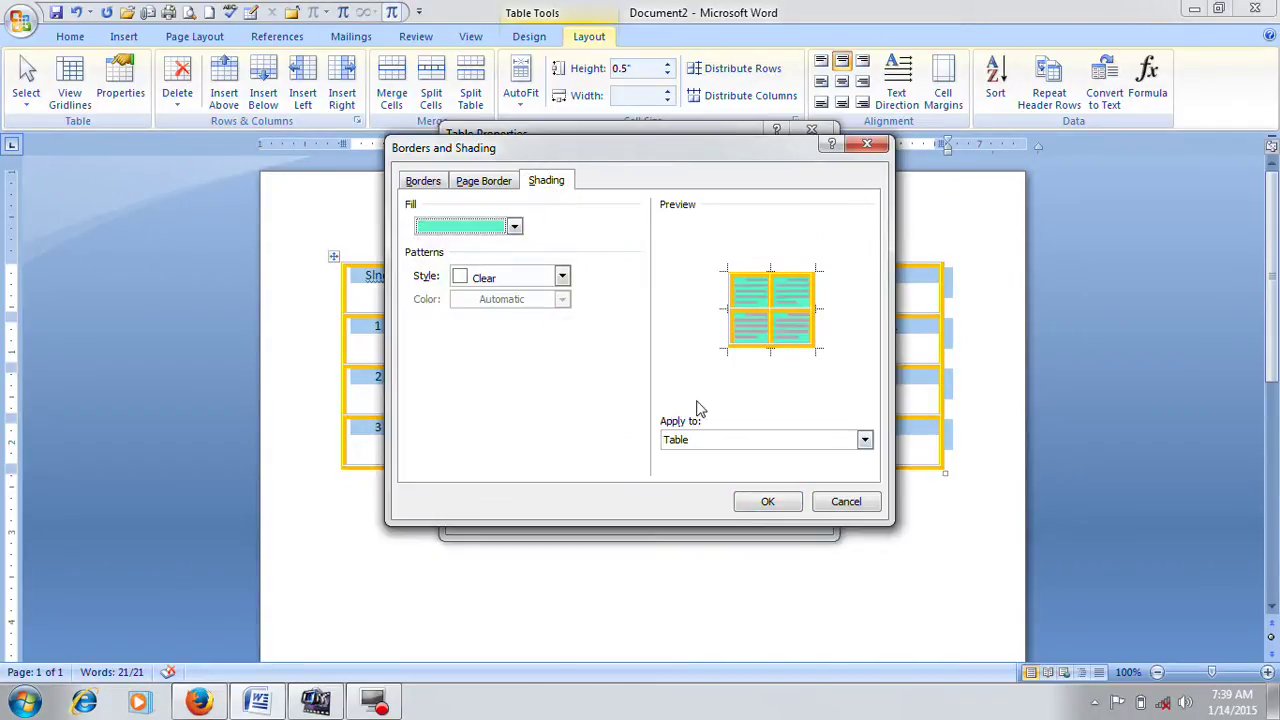
left_click(788, 507)
left_click(714, 515)
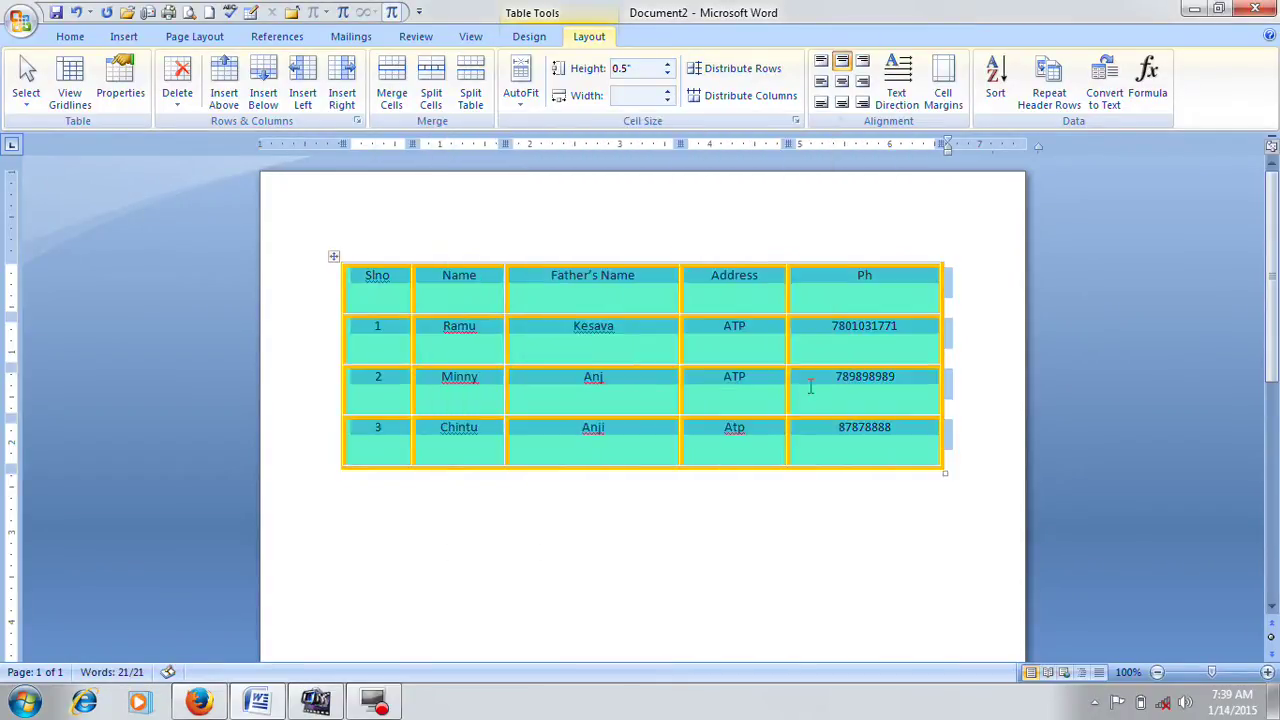
left_click(811, 388)
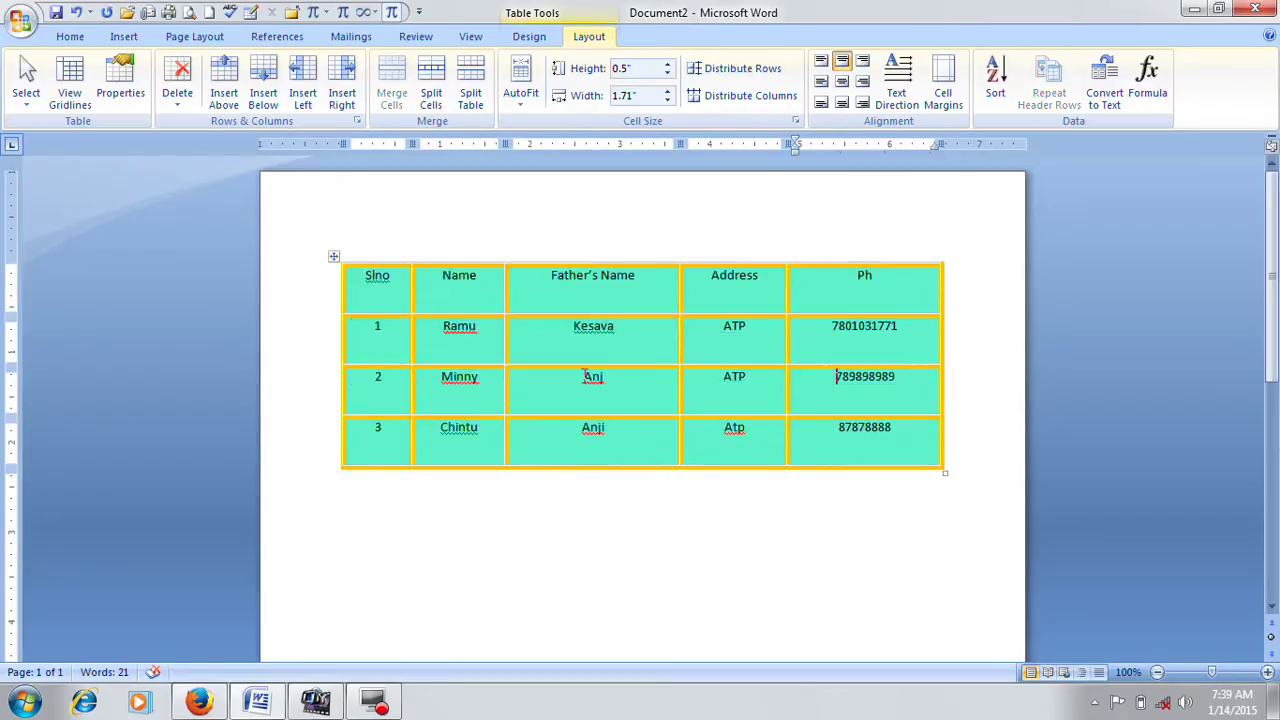
In the whole table's shading settings, set the fill to No Color.
left_click(334, 257)
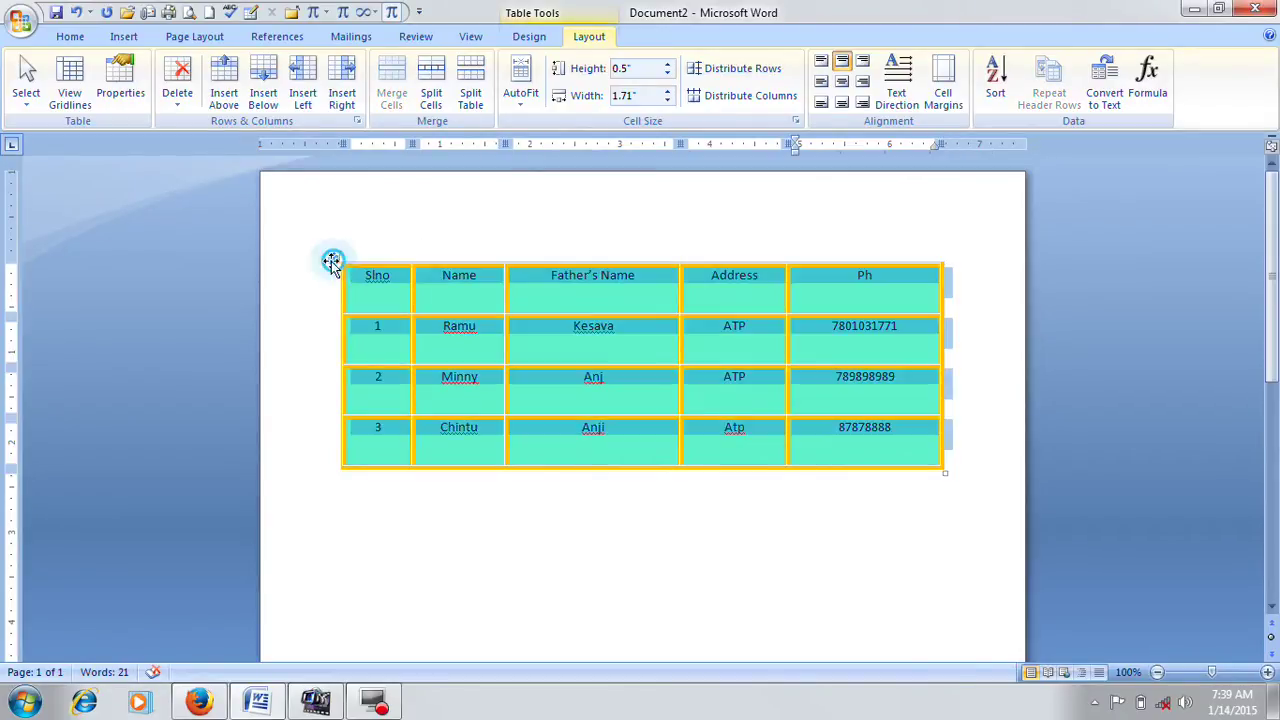
left_click(122, 95)
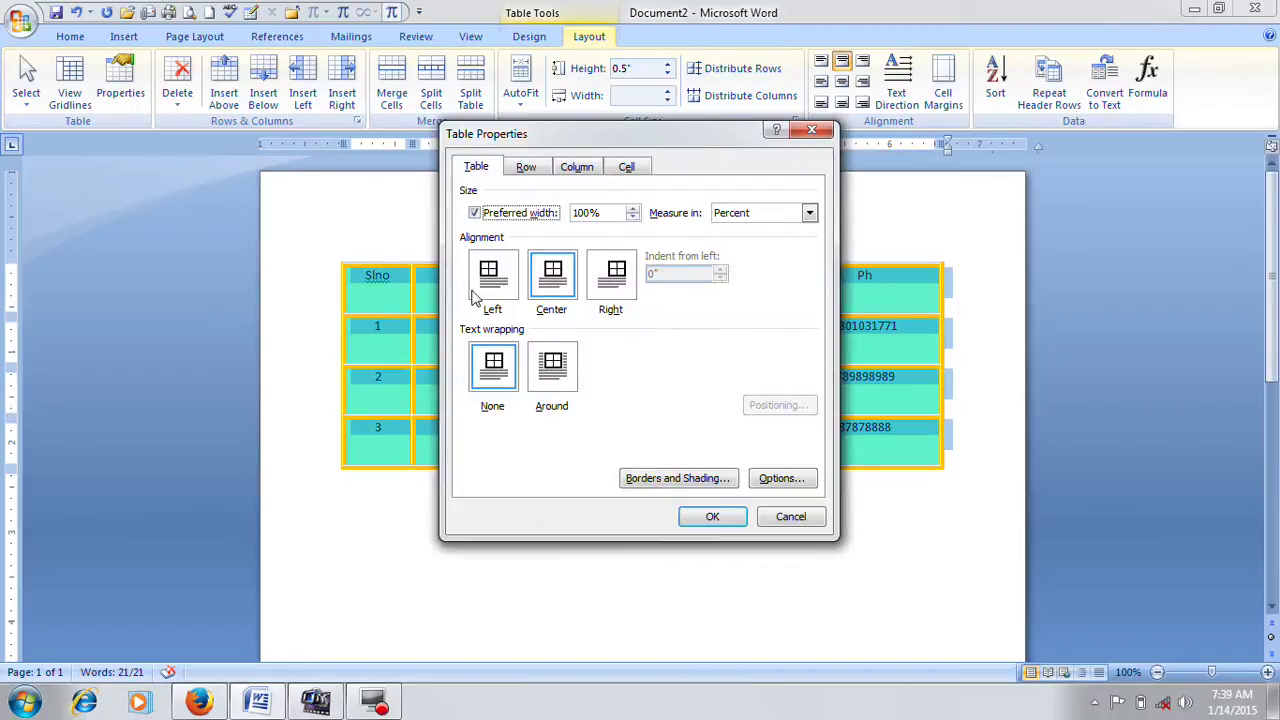
left_click(645, 477)
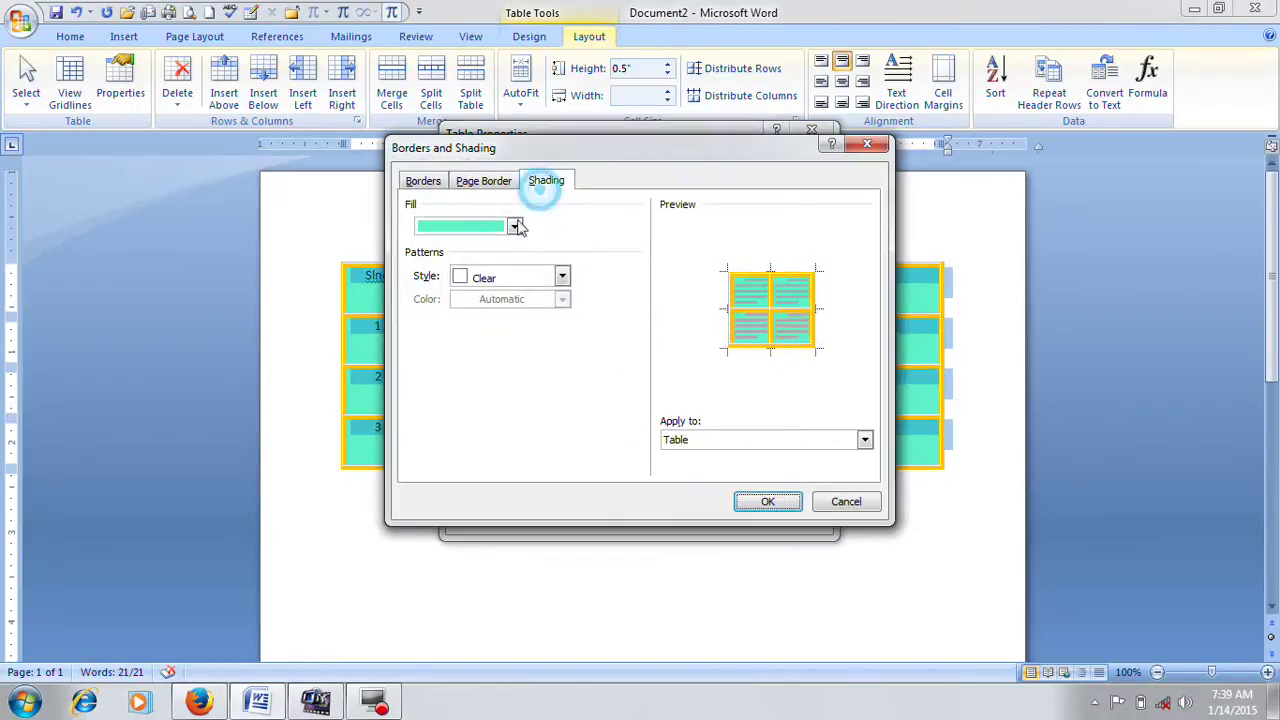
left_click(514, 227)
left_click(462, 386)
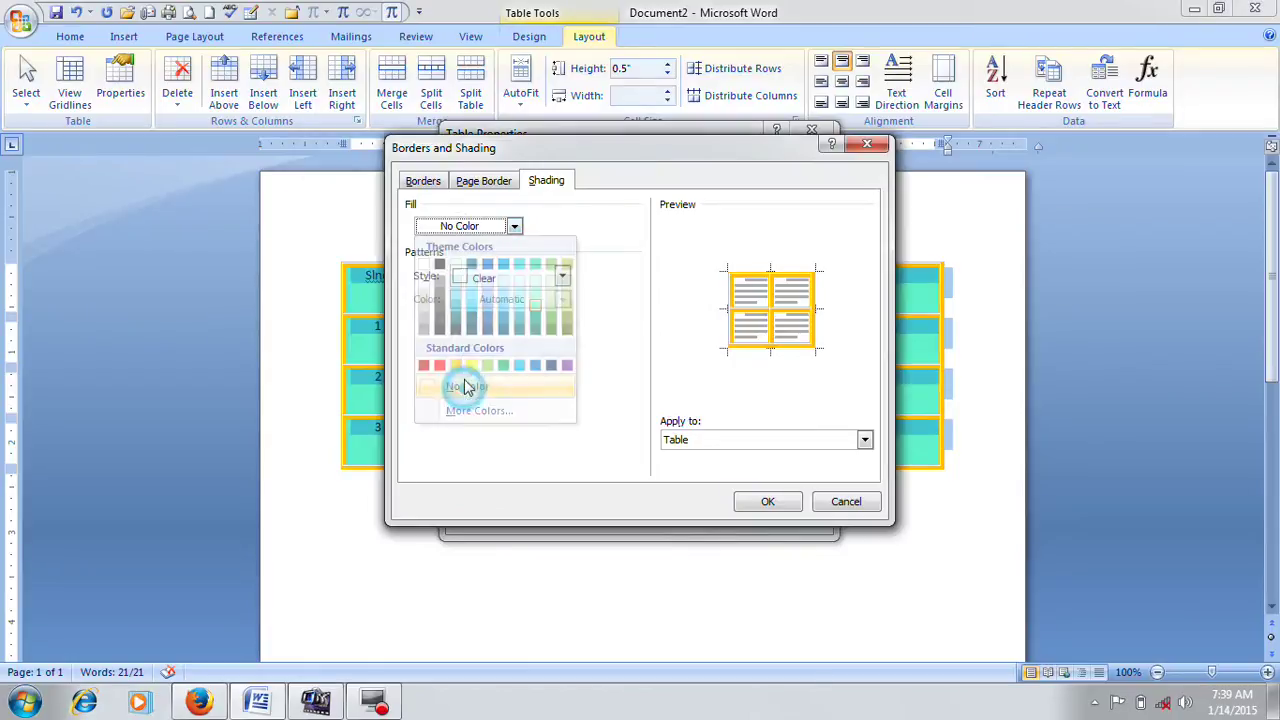
Set the table's borders to Automatic color with a single solid ½ pt line, and apply the border and shading settings.
left_click(428, 182)
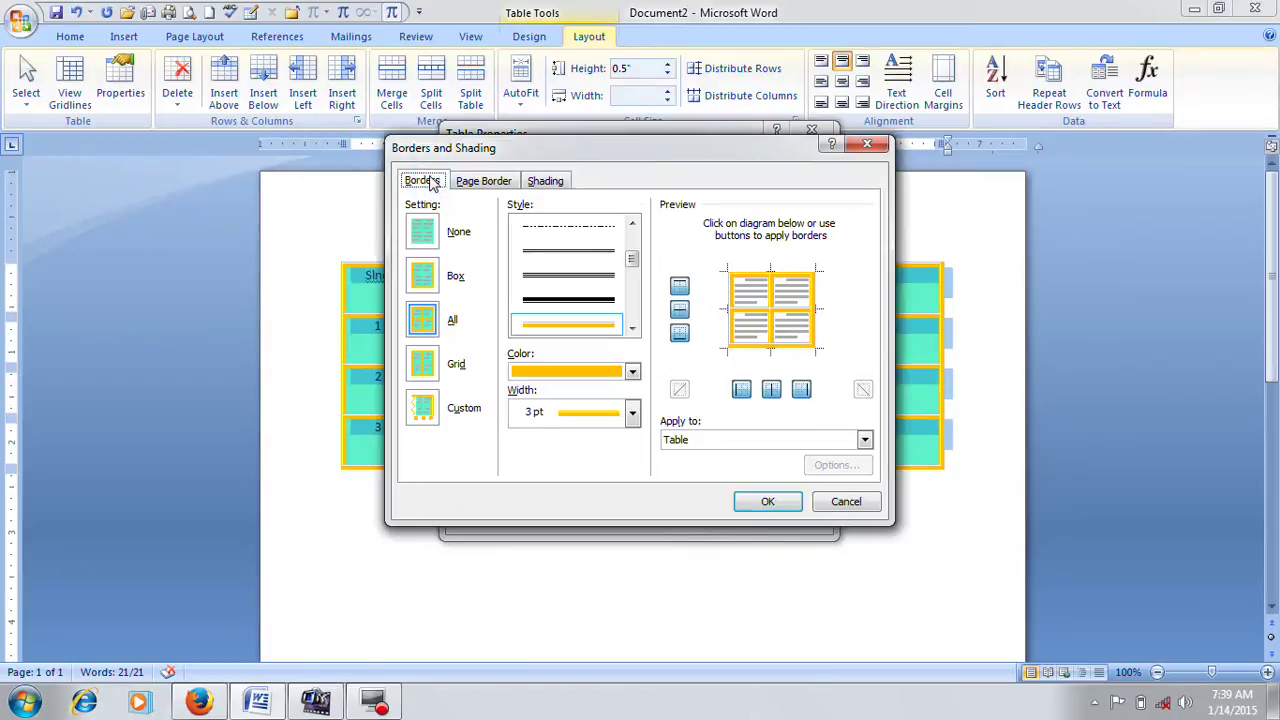
left_click(628, 372)
left_click(580, 391)
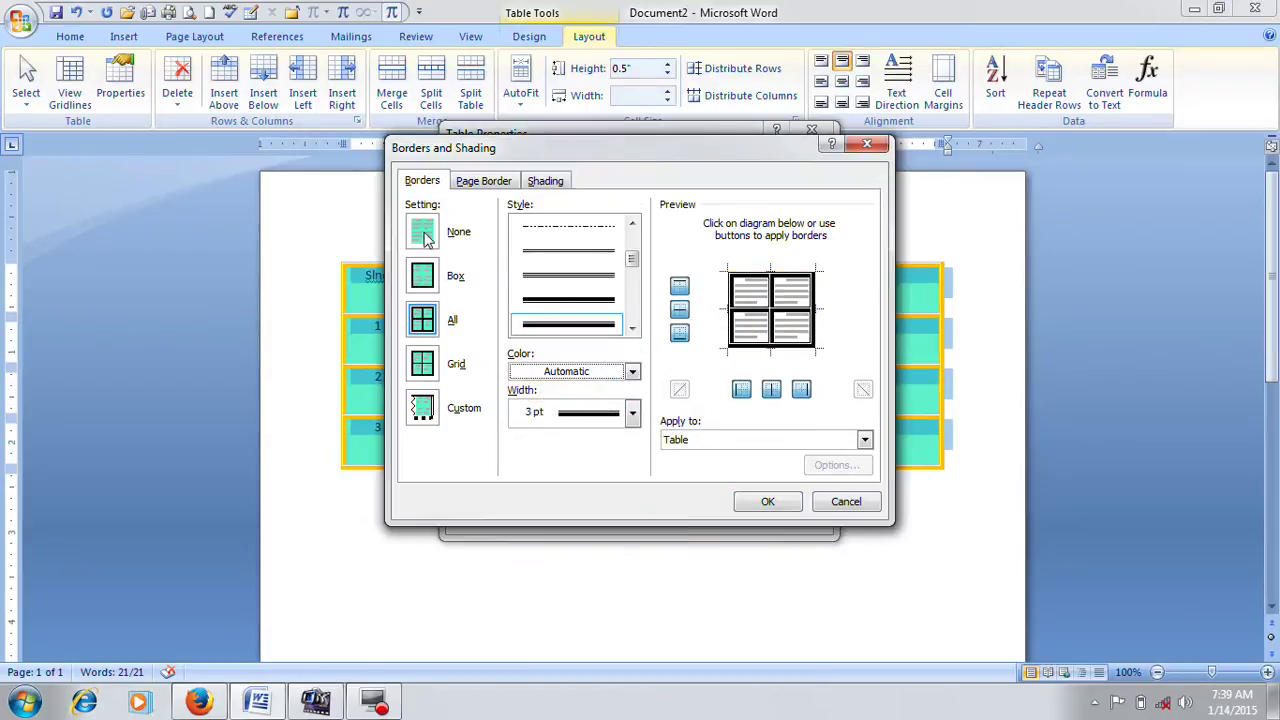
left_click_drag(632, 260, 633, 245)
left_click(587, 232)
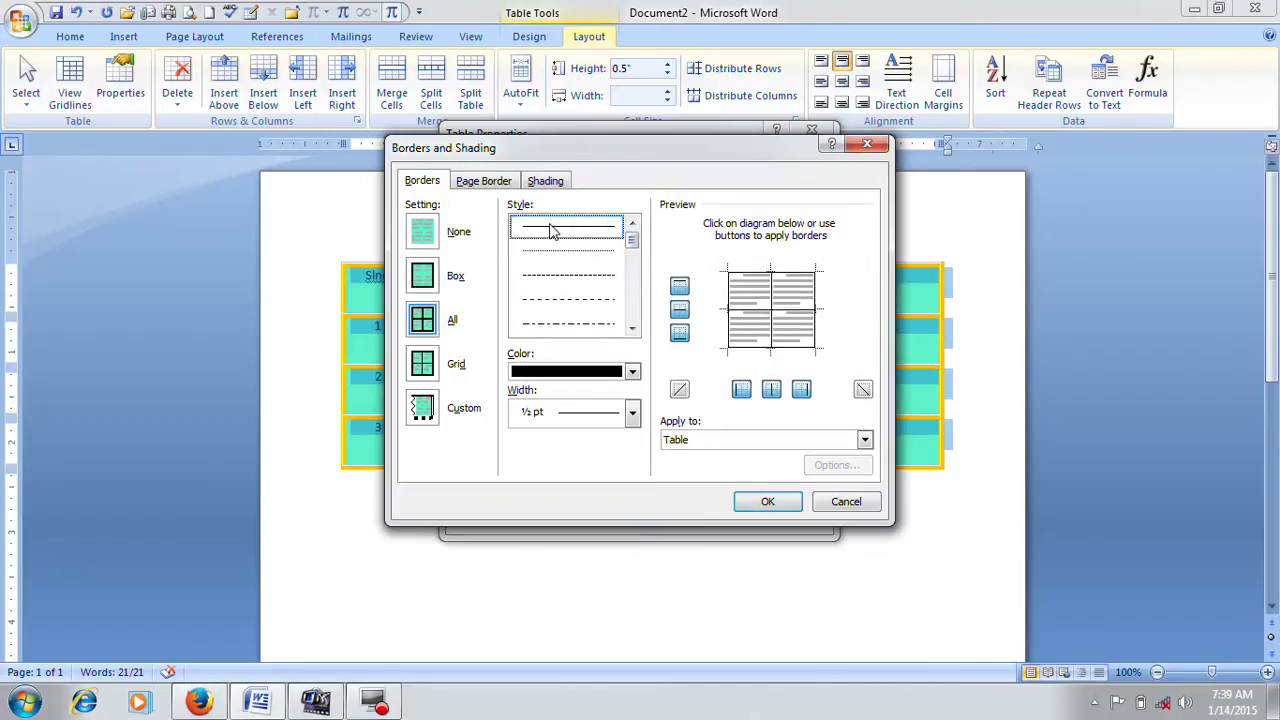
left_click(770, 504)
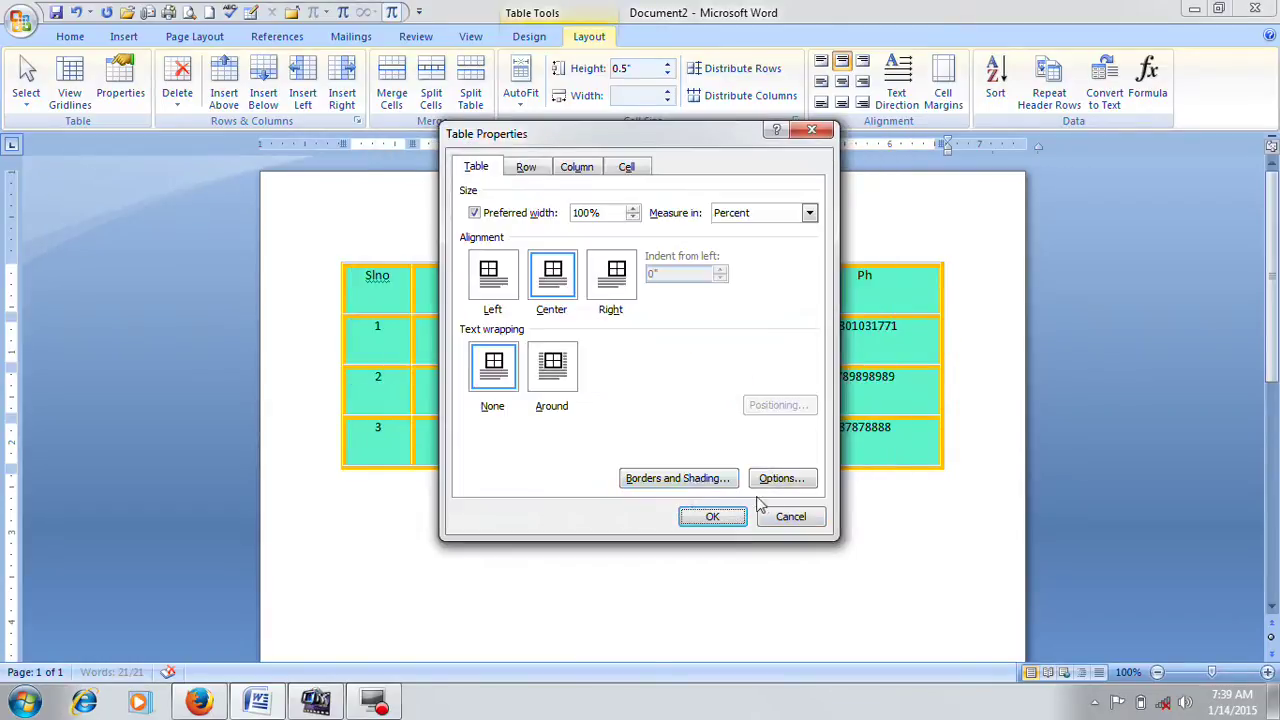
left_click(706, 518)
left_click(725, 422)
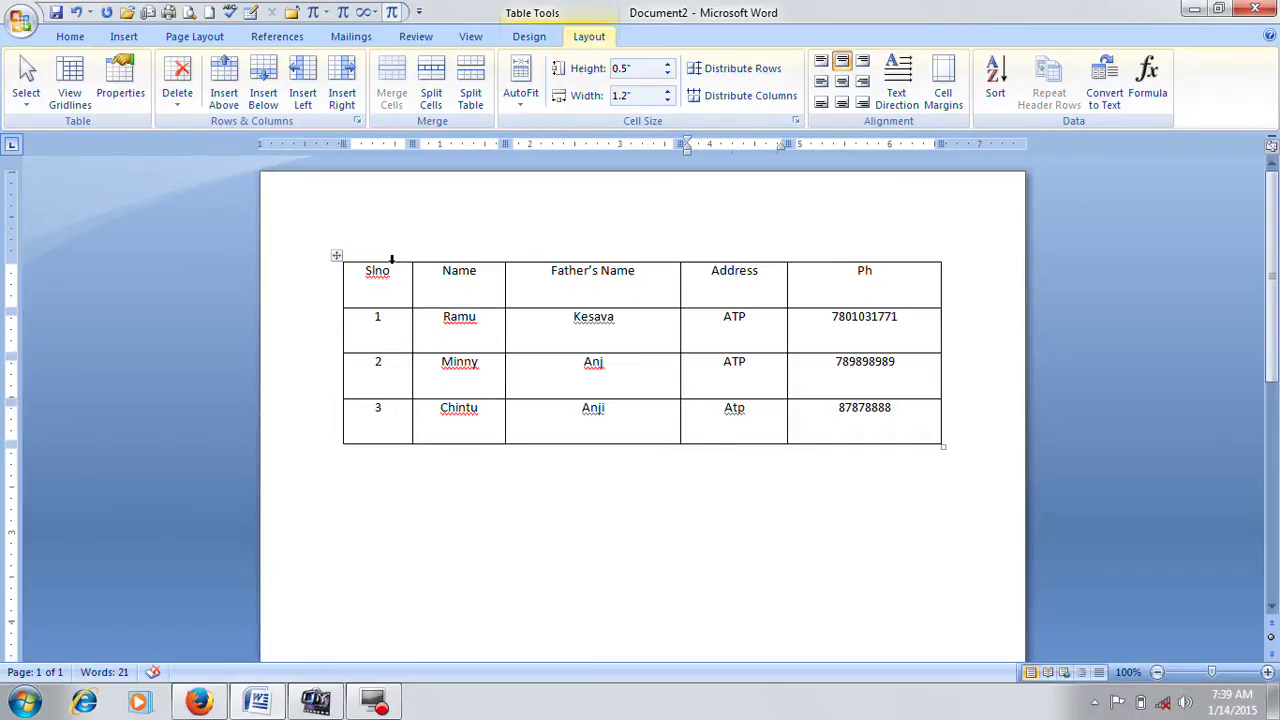
Cycle the header row's text direction through the vertical orientations and back to horizontal.
left_click(338, 256)
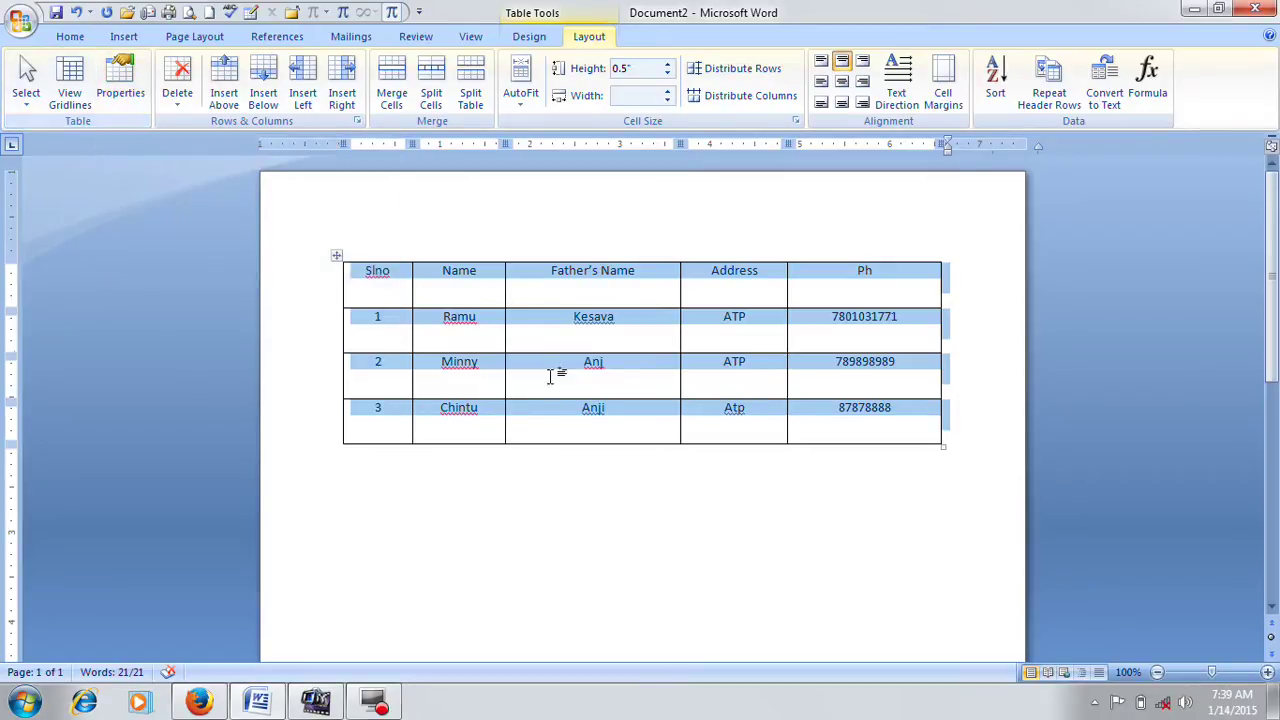
left_click(423, 280)
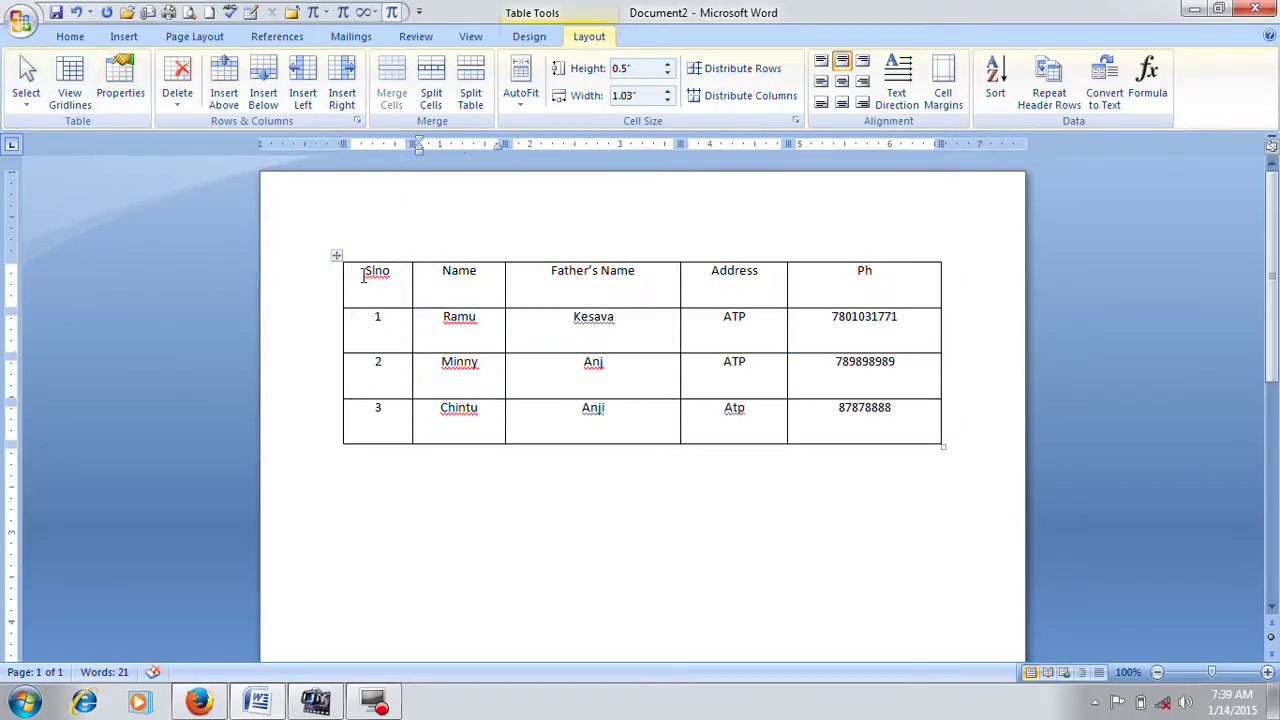
left_click_drag(363, 275, 848, 294)
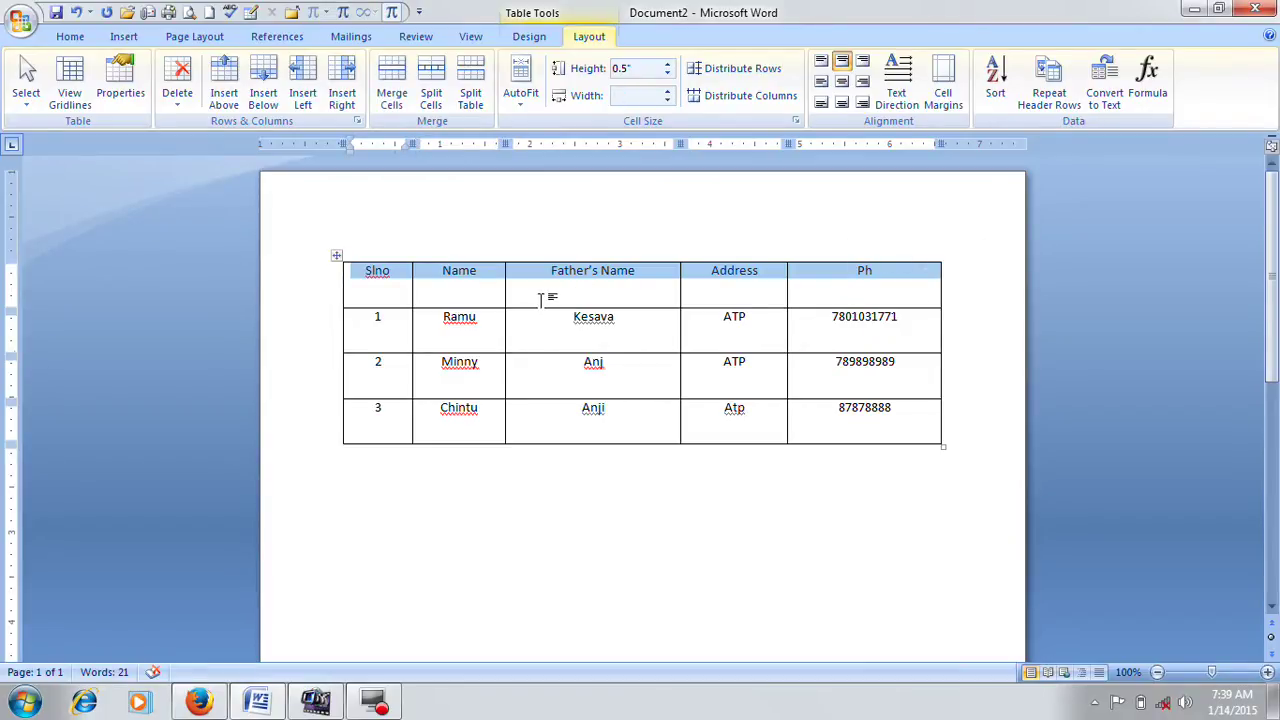
left_click(897, 98)
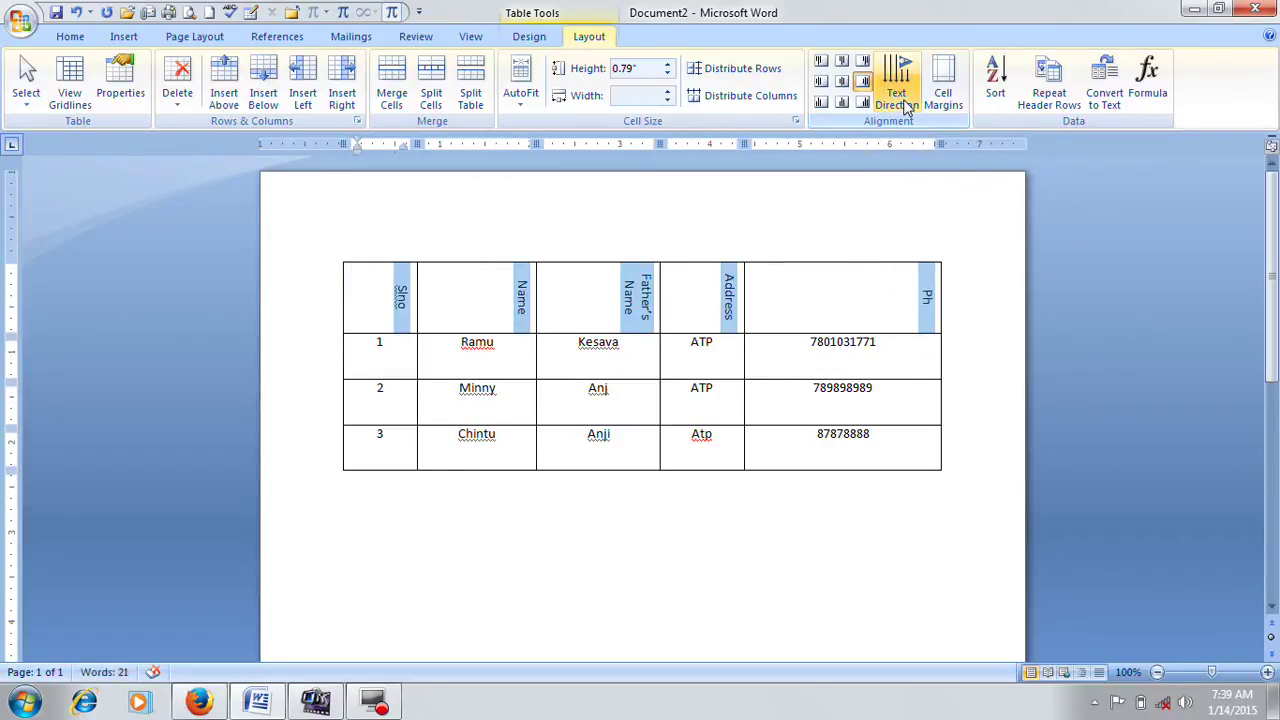
left_click(905, 105)
left_click(905, 105)
left_click(905, 105)
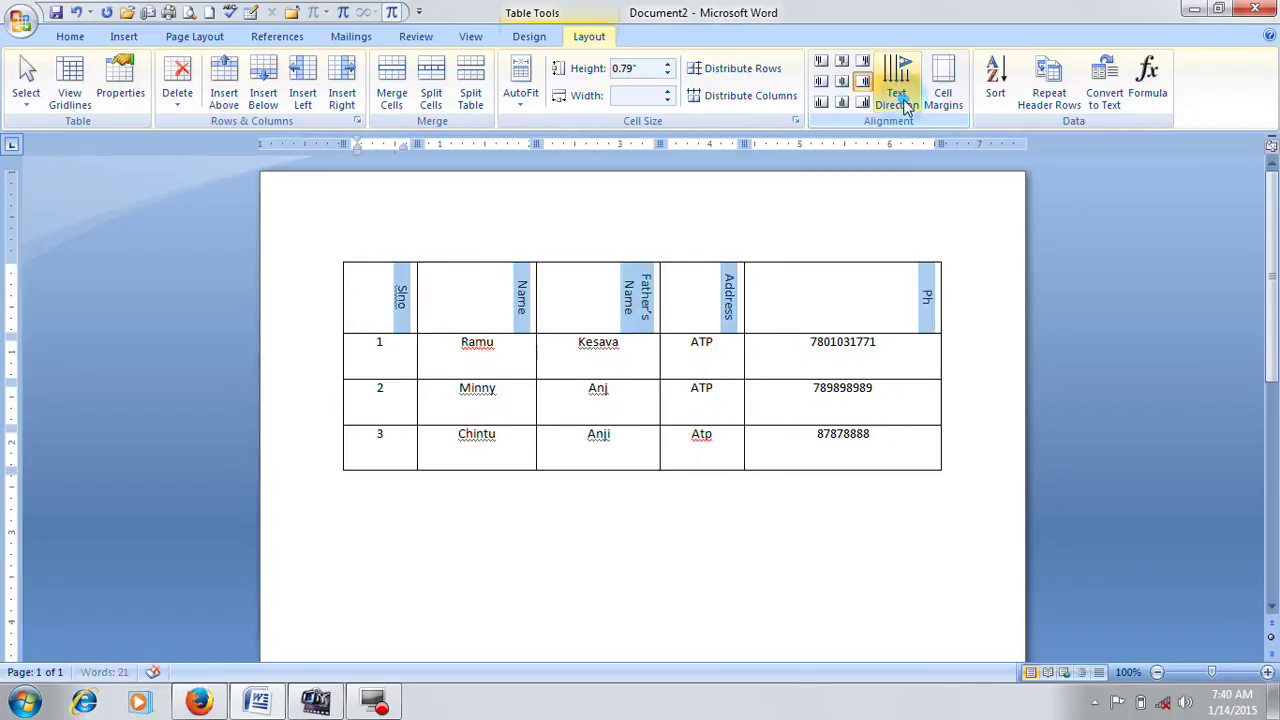
left_click(905, 105)
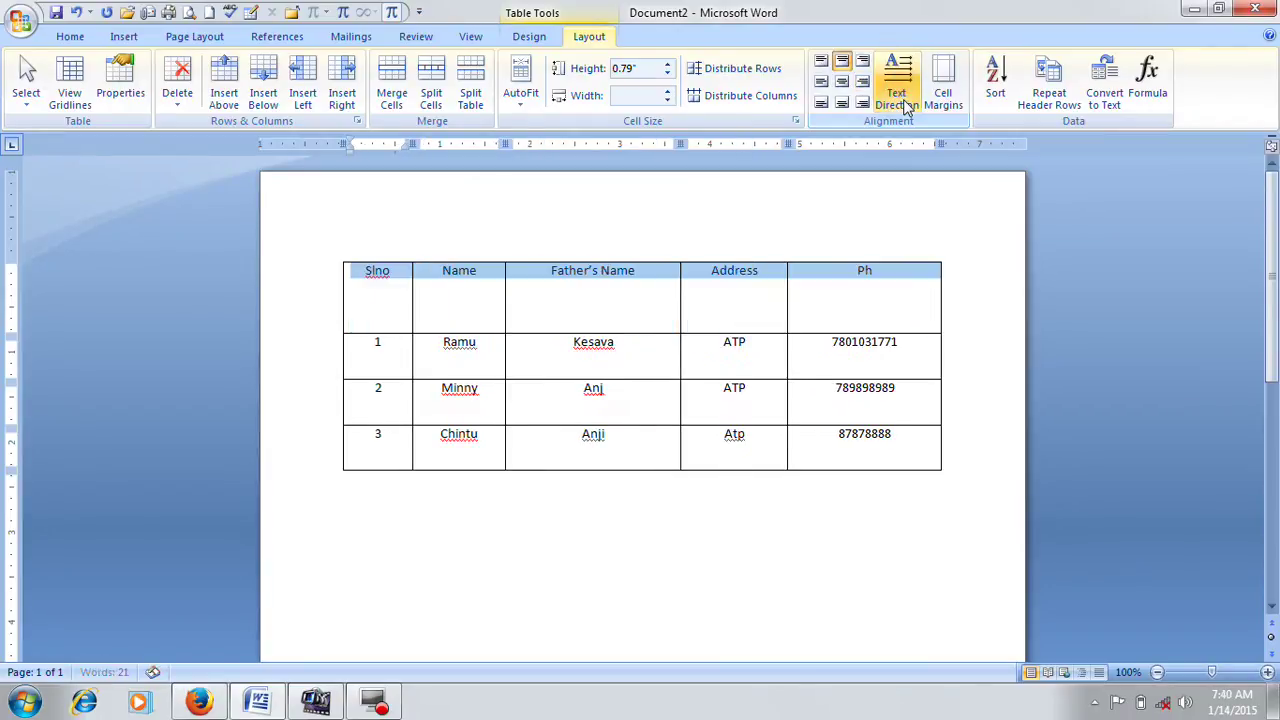
Rotate the header row's text to vertical and return it to horizontal.
left_click(905, 105)
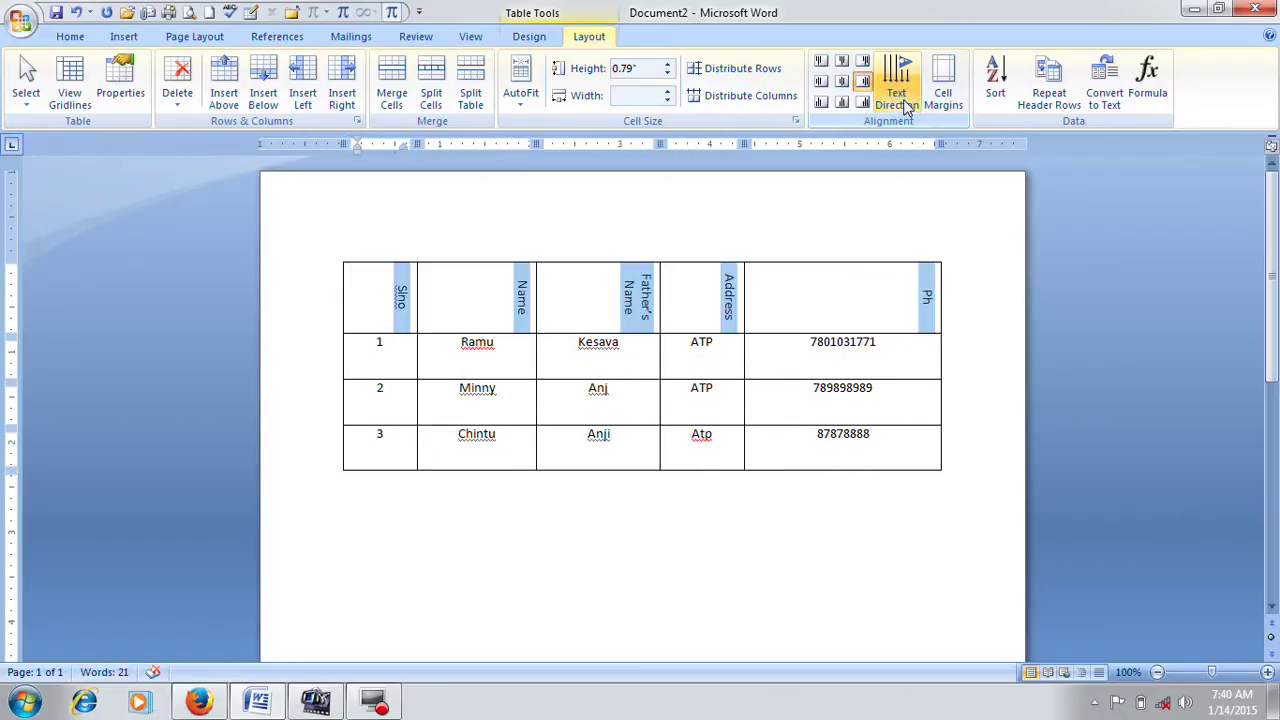
left_click(903, 99)
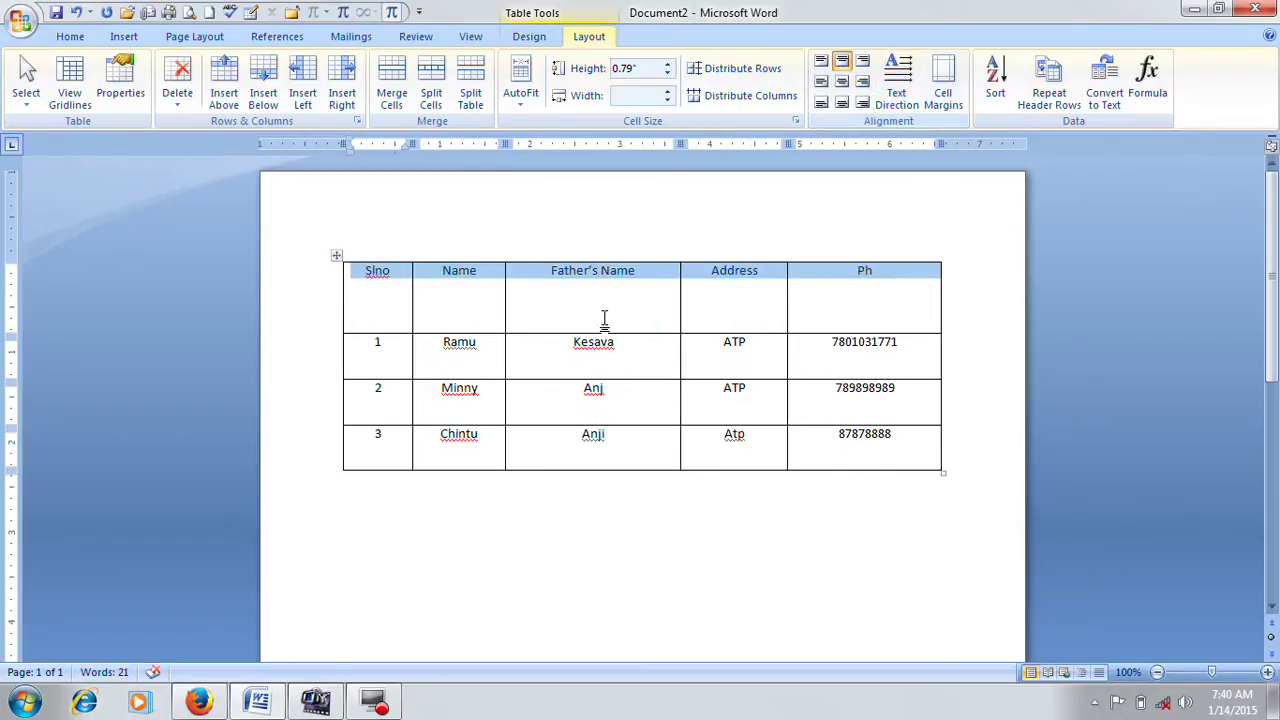
Select all cells of the table and set the default top cell margin to 0.08".
left_click(373, 280)
left_click_drag(370, 285, 871, 451)
left_click(946, 106)
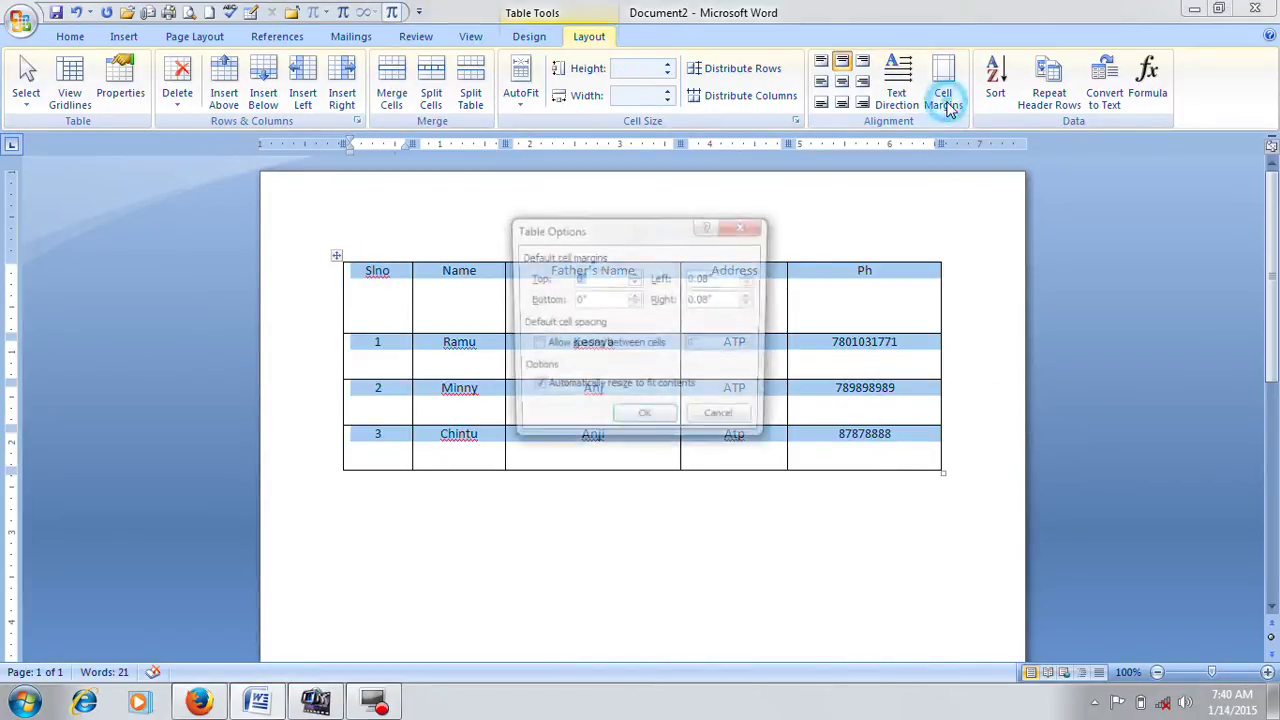
left_click_drag(615, 243, 693, 369)
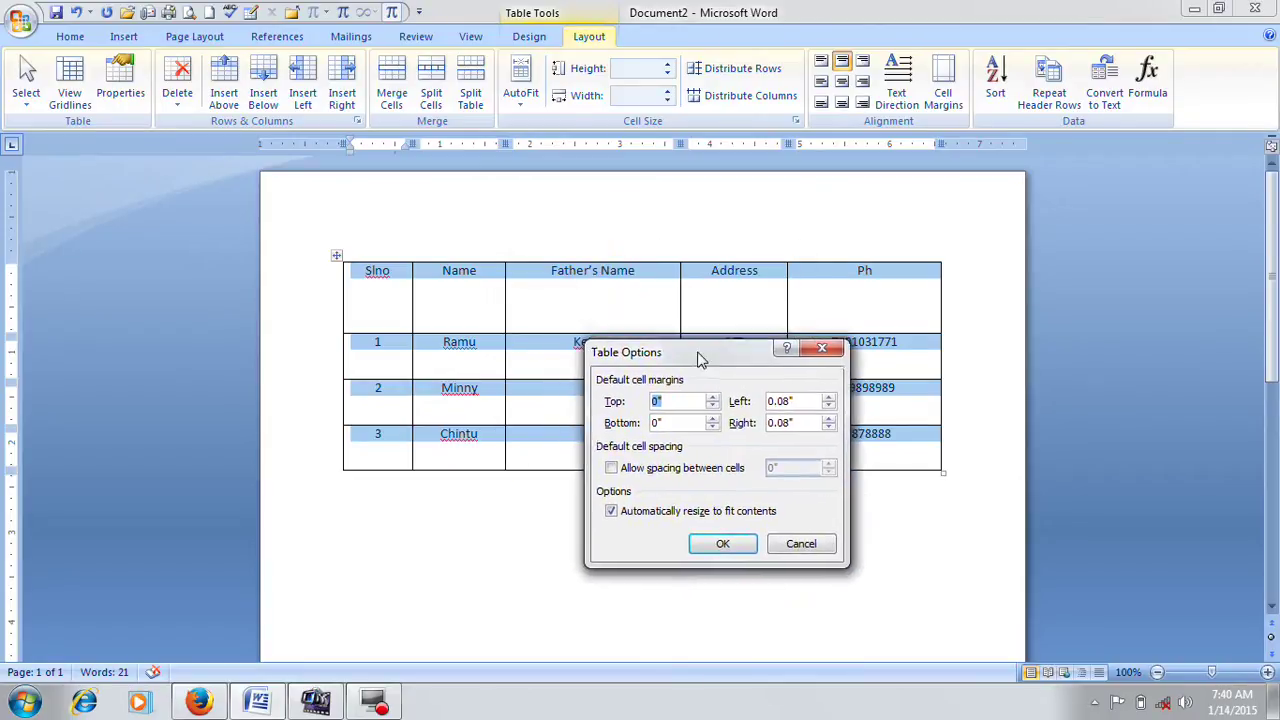
left_click(712, 401)
left_click(712, 408)
left_click(712, 401)
left_click(712, 401)
left_click(712, 401)
left_click(712, 401)
left_click(725, 547)
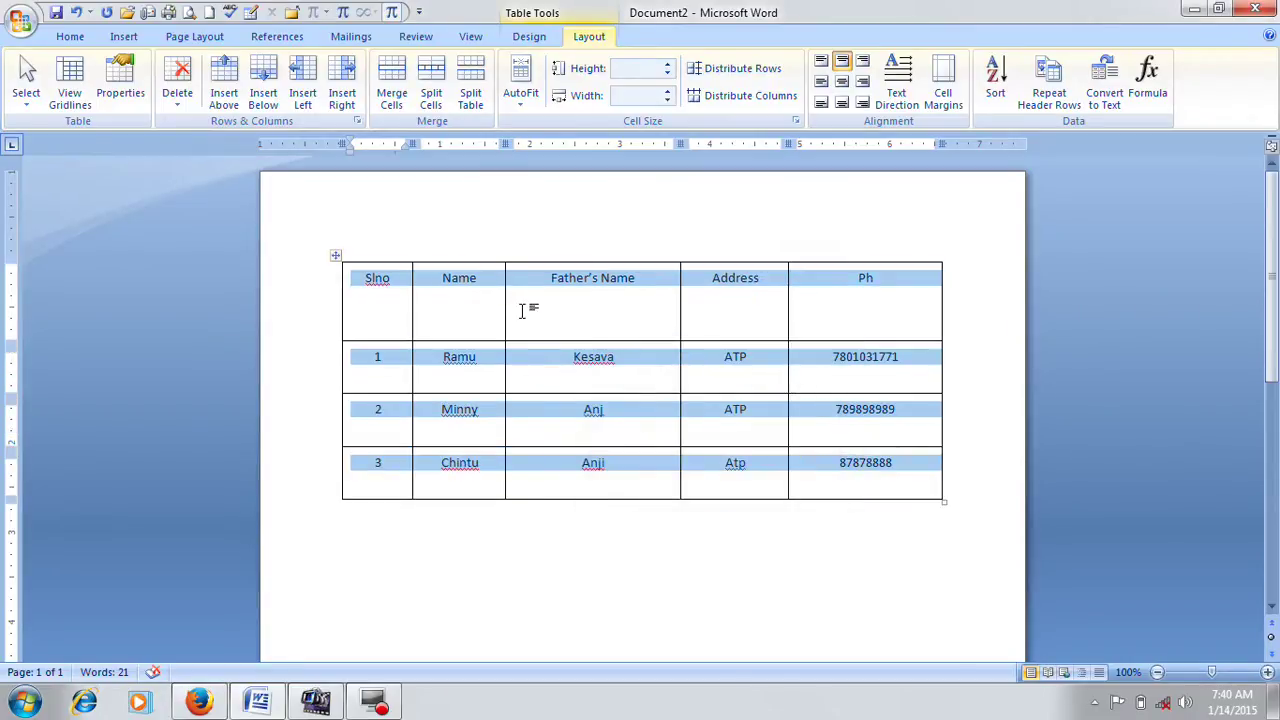
Set the table's default bottom cell margin to 0.35".
left_click(943, 85)
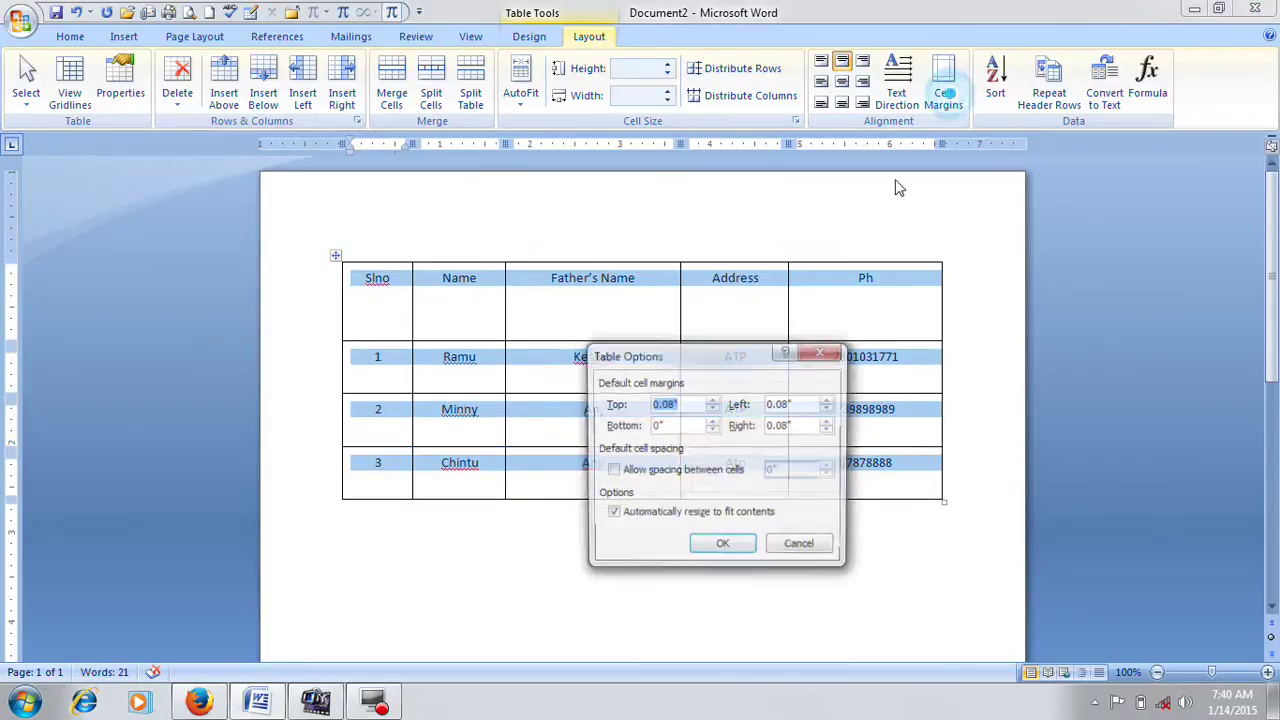
left_click(712, 422)
left_click(712, 422)
left_click(712, 422)
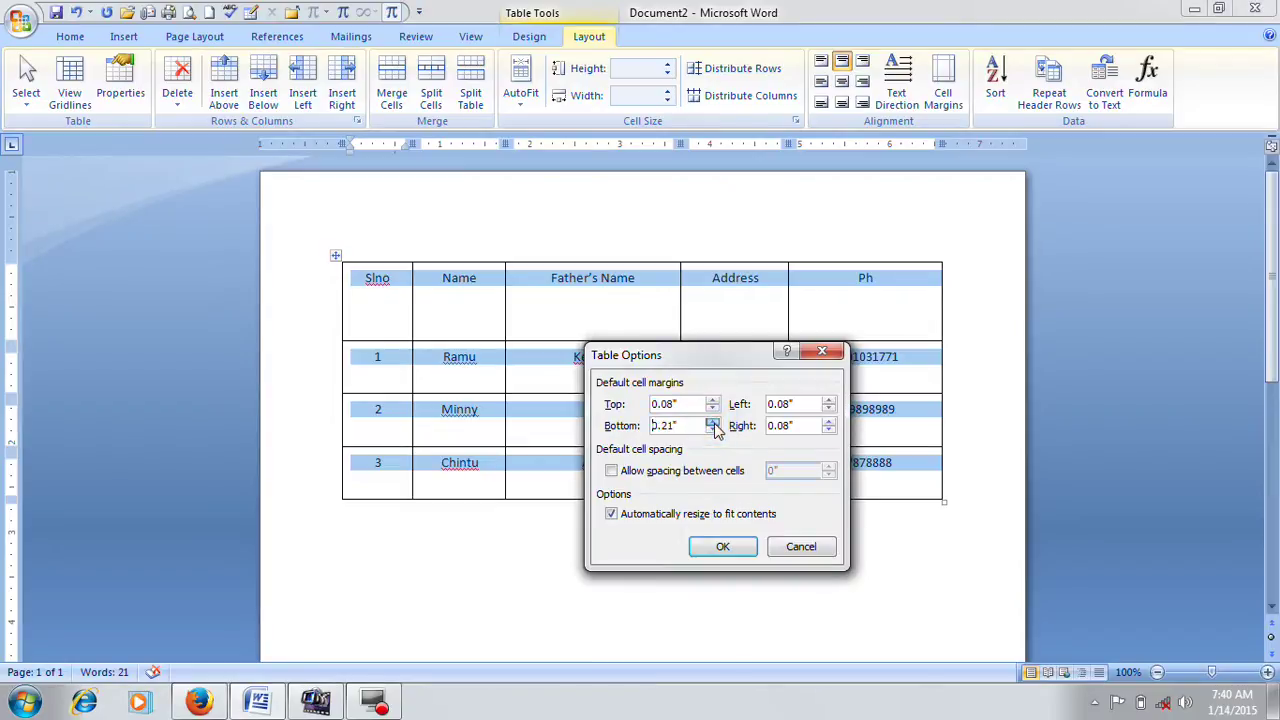
left_click(740, 553)
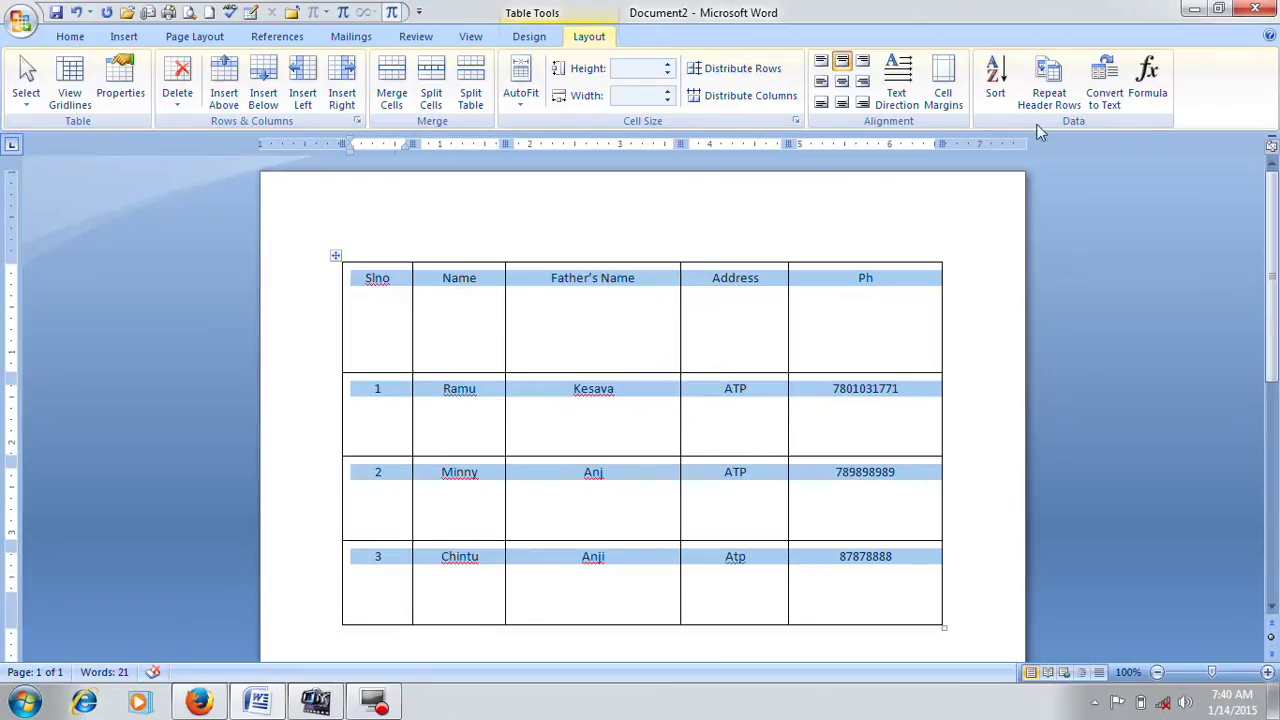
left_click(943, 92)
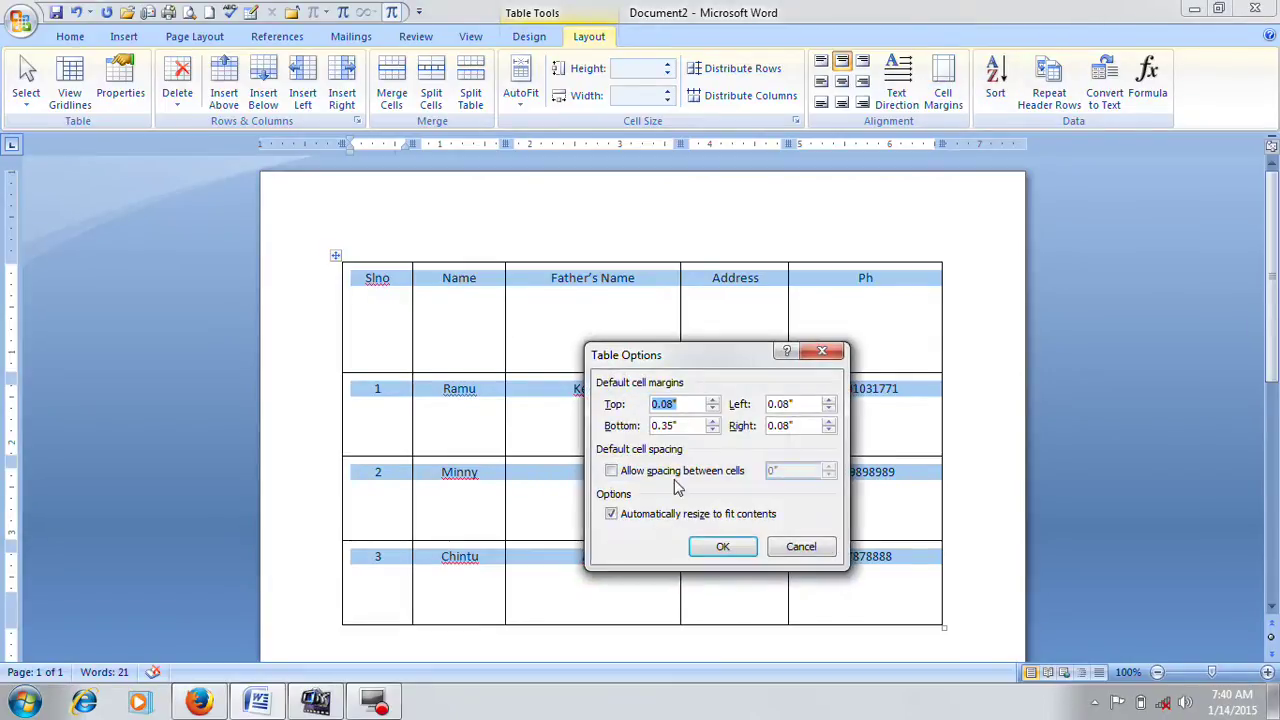
left_click(801, 548)
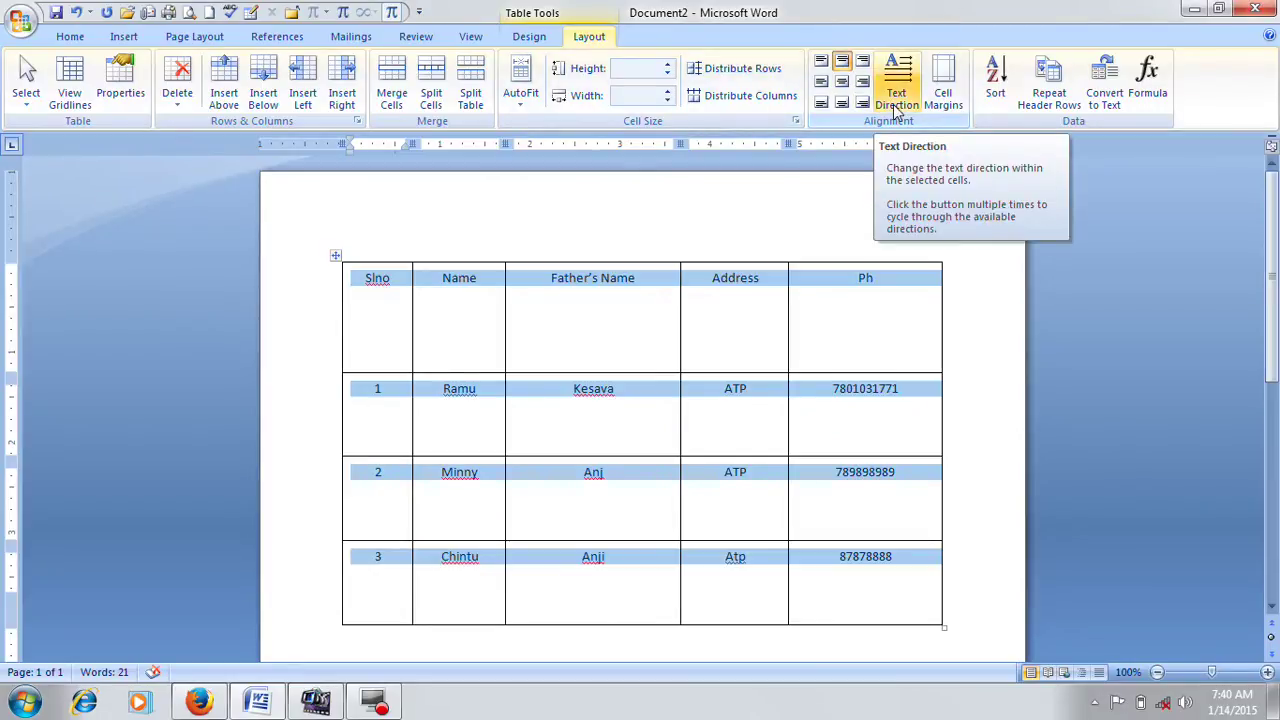
Undo the cell margin, text direction, border and shading changes, back to the plain table with equal 0.5" rows.
key("ctrl+z")
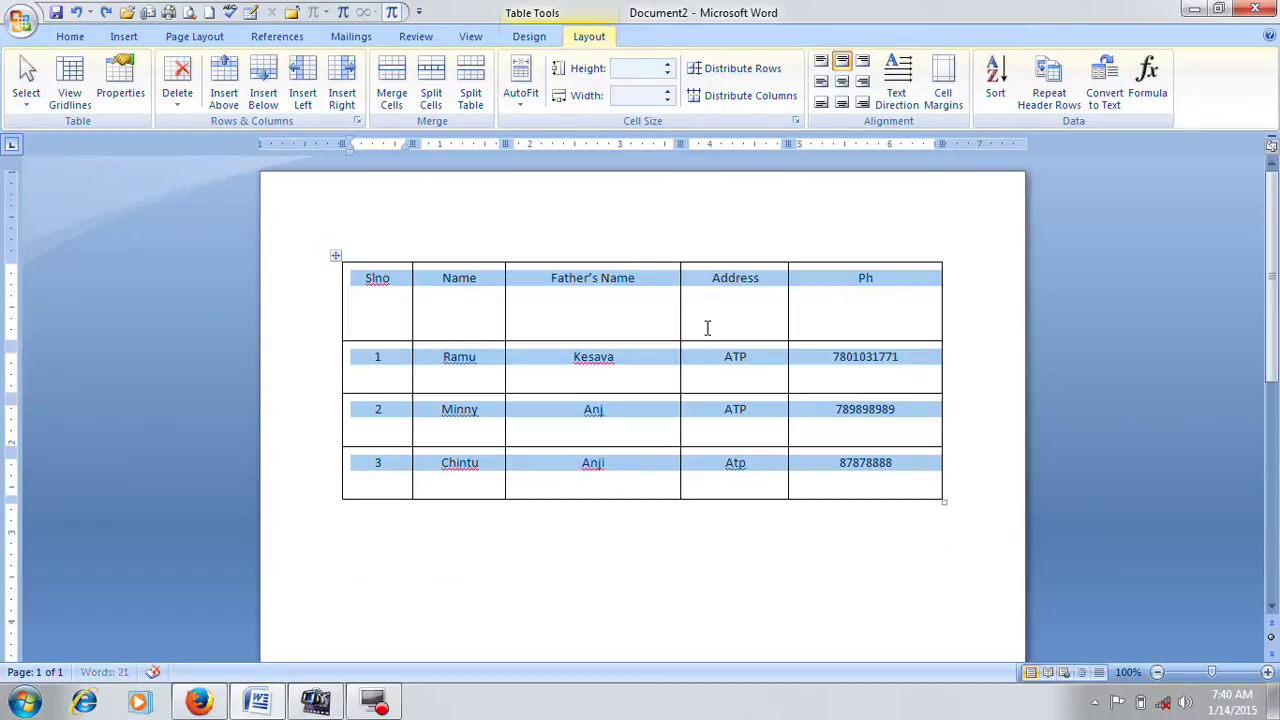
key("ctrl+z")
key("ctrl+z")
key("ctrl+z")
key("ctrl+z")
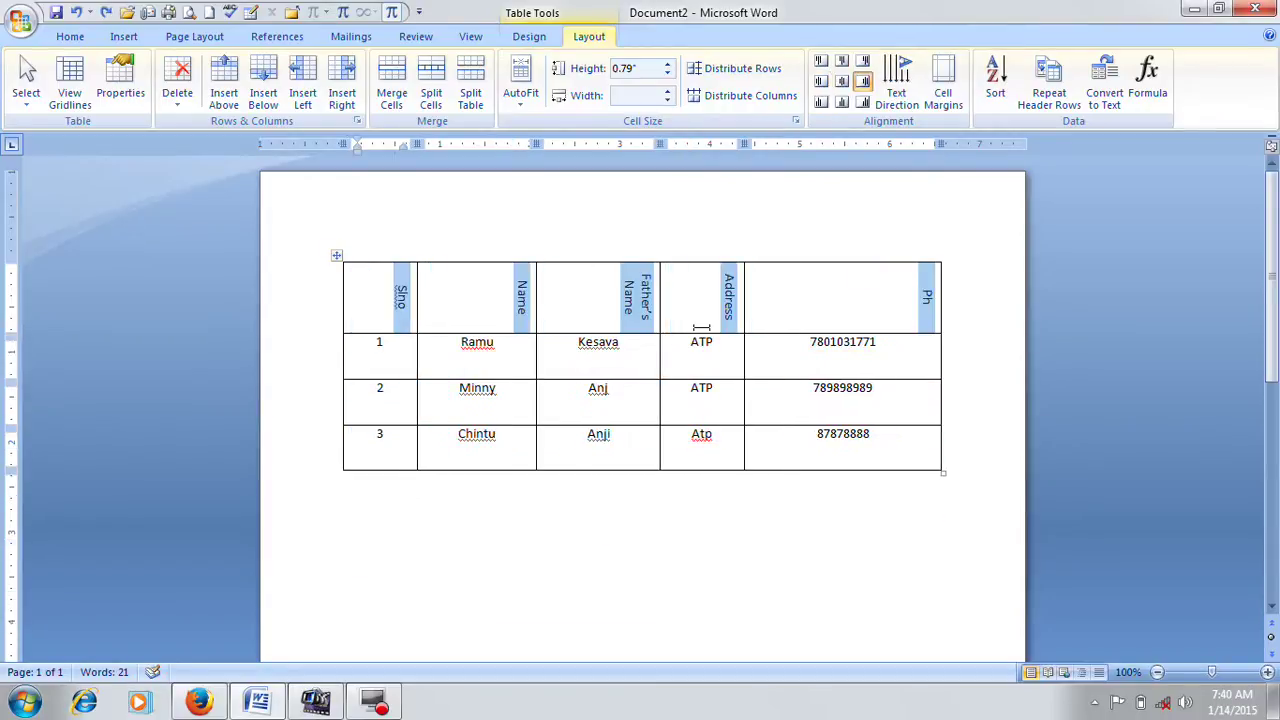
key("ctrl+z")
key("ctrl+z")
key("ctrl+z")
key("ctrl+z")
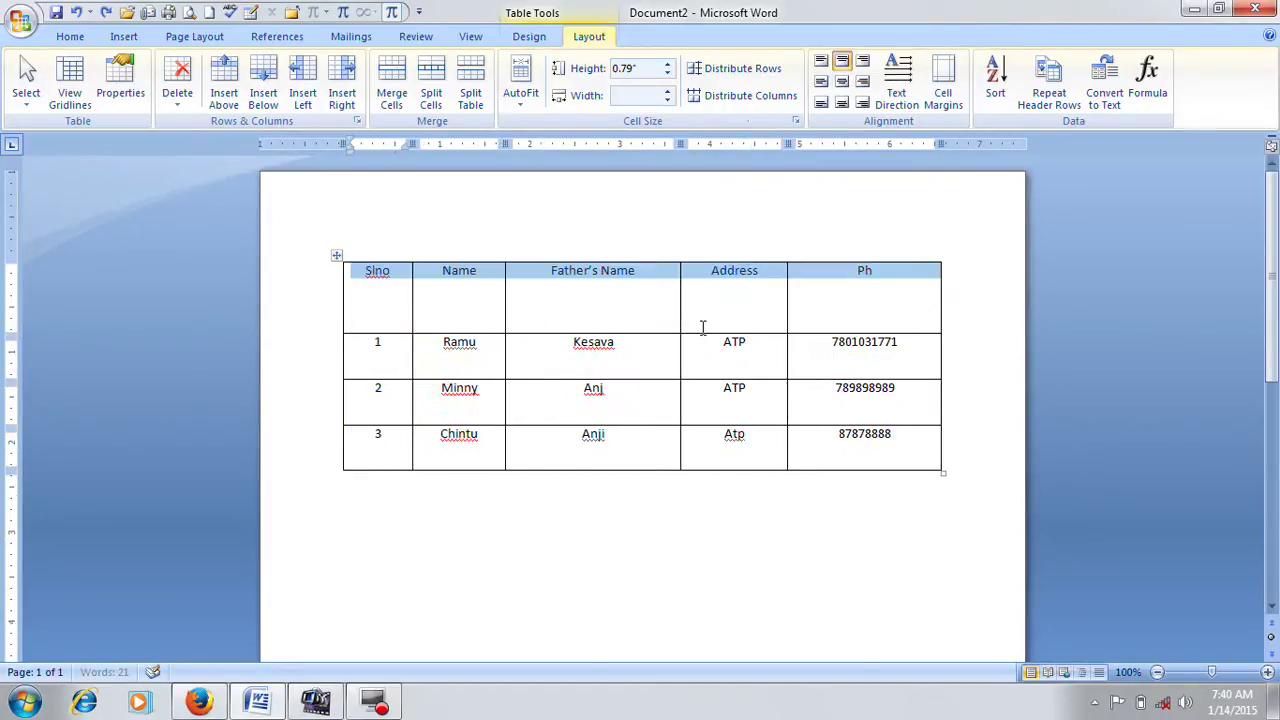
key("ctrl+z")
key("ctrl+z")
key("ctrl+z")
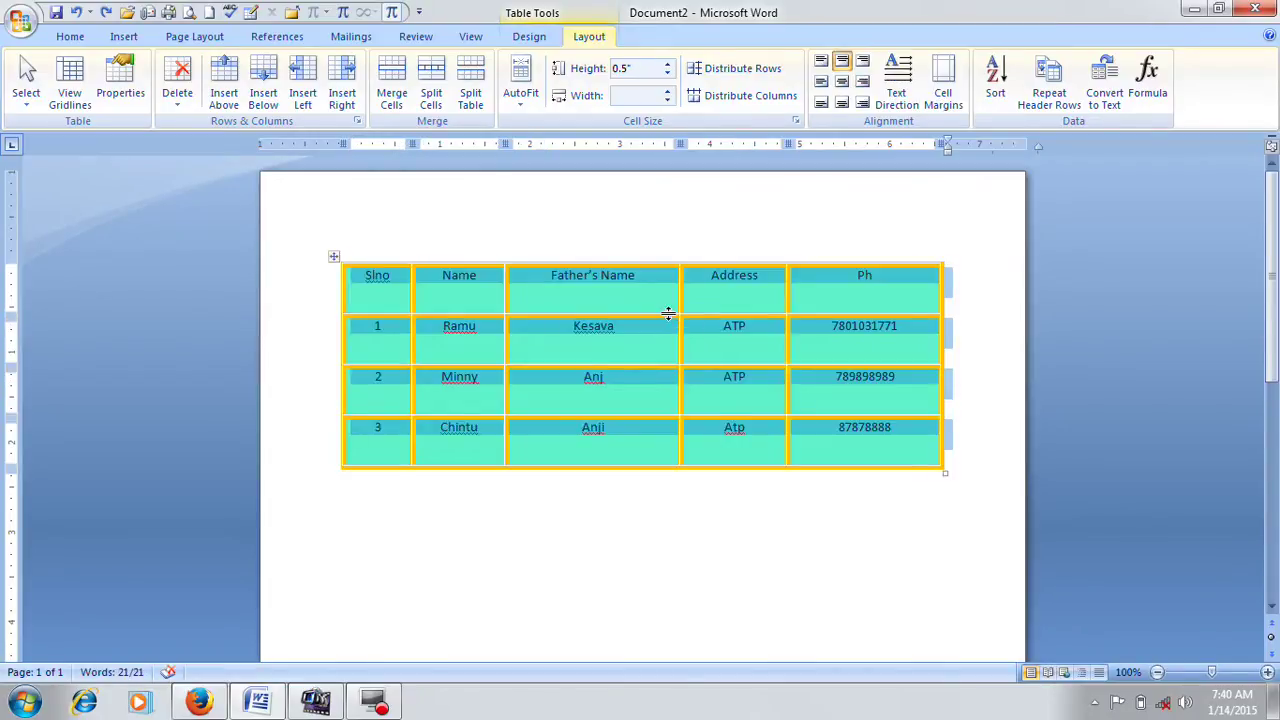
key("ctrl+z")
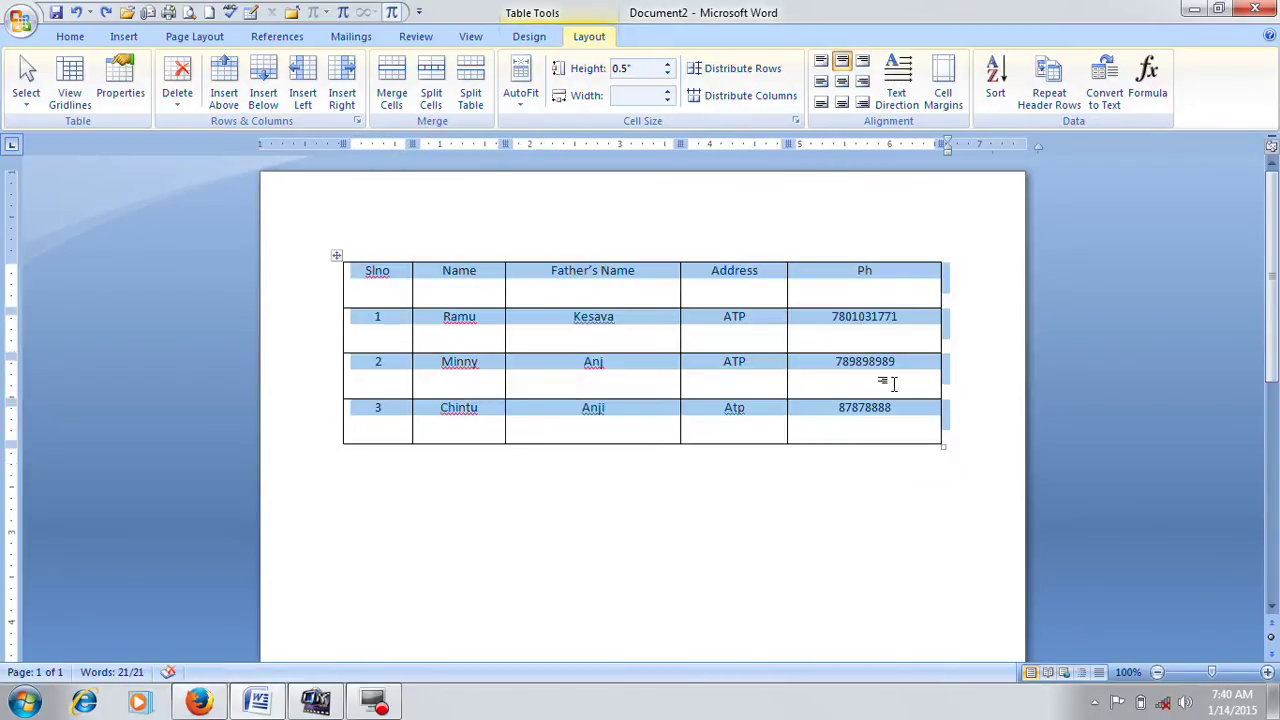
Add blank rows after the last row of the table until it extends onto a second page.
left_click(582, 362)
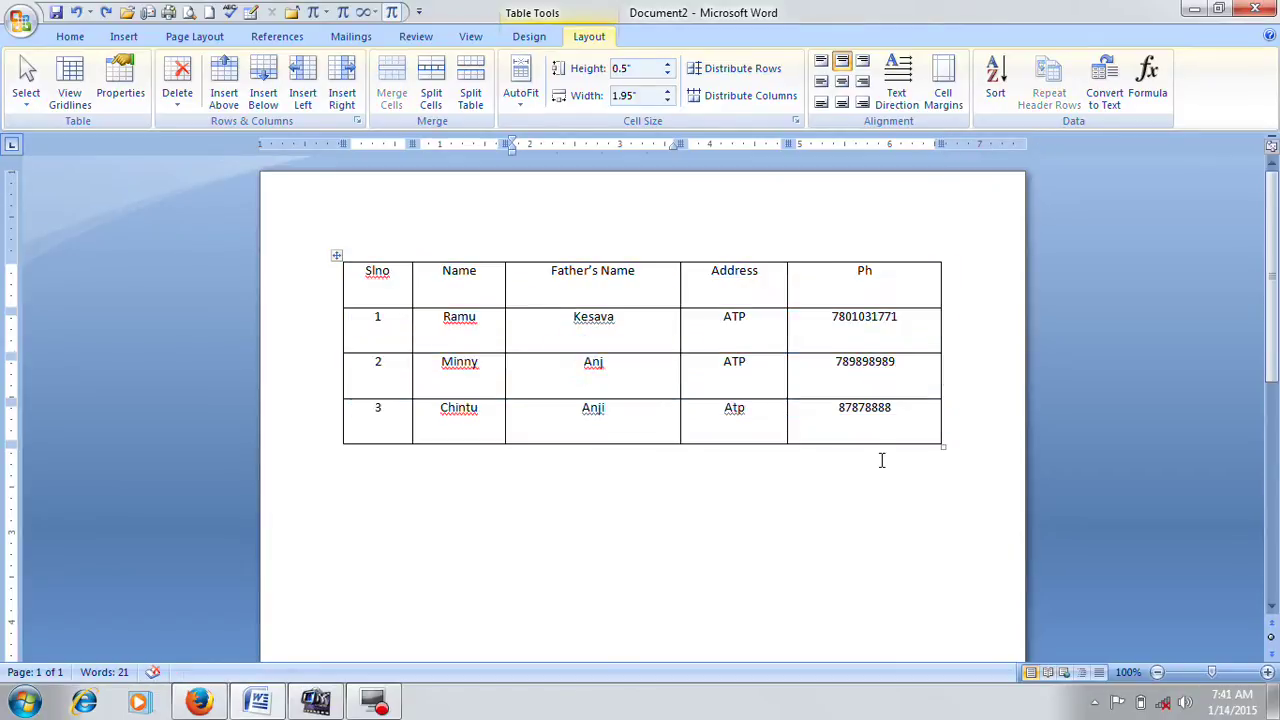
left_click(866, 432)
key("Tab")
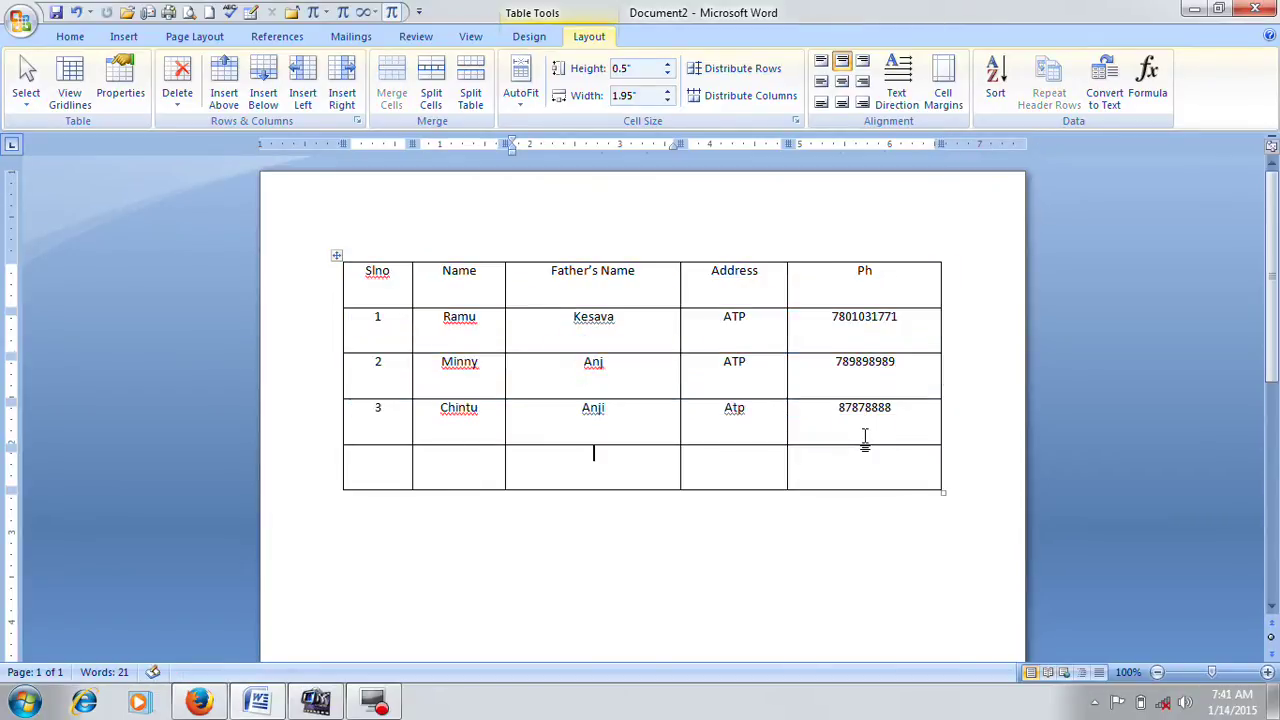
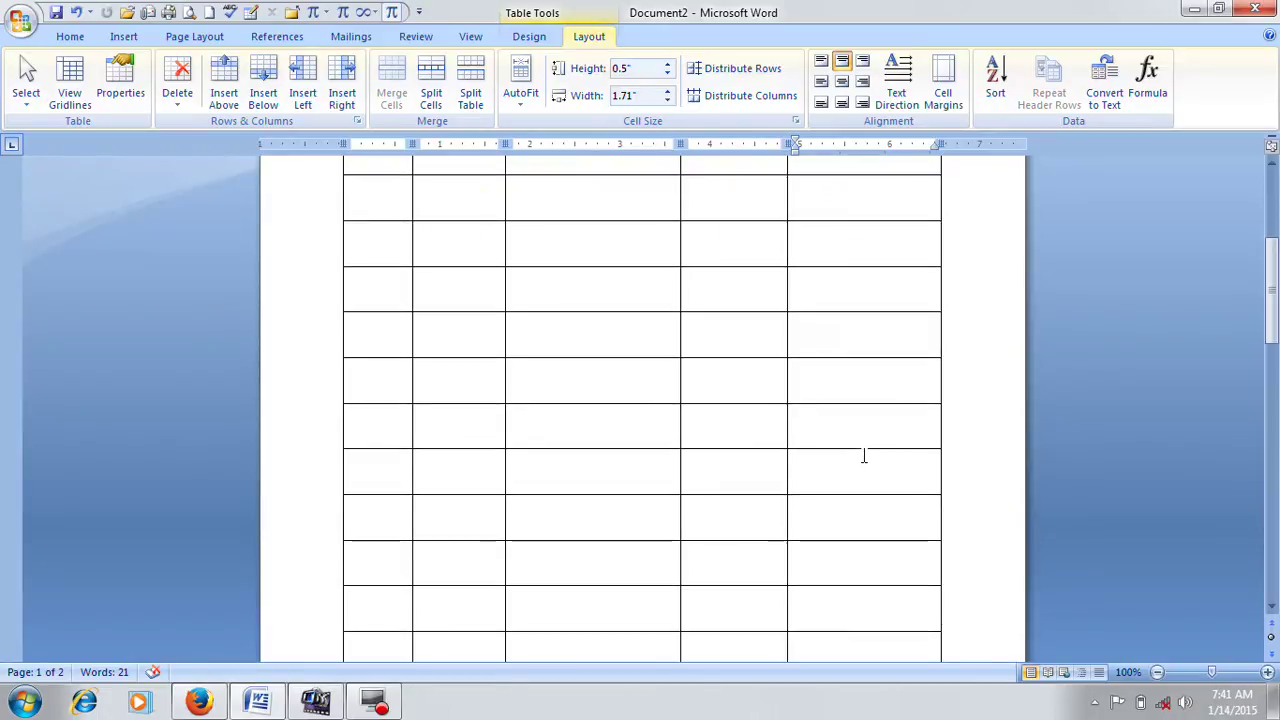
scroll(862, 458, "down", 2)
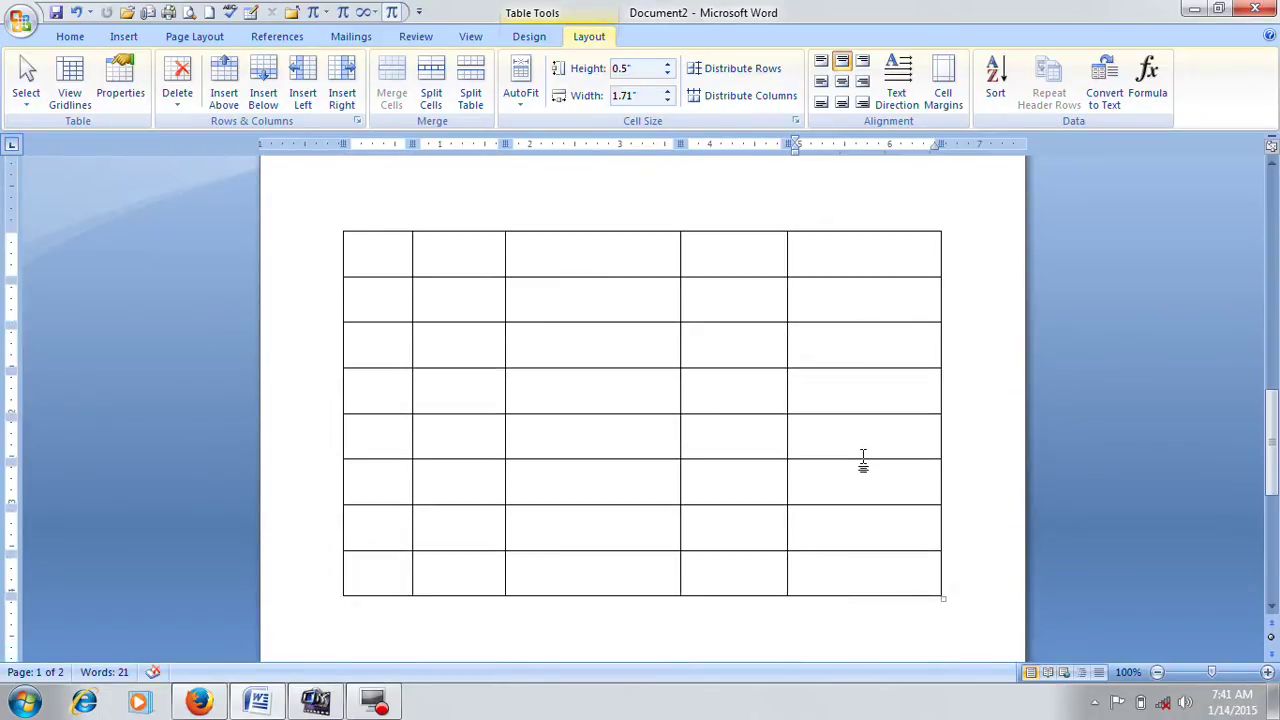
scroll(860, 457, "up", 3)
scroll(593, 458, "up", 3)
scroll(594, 457, "down", 8)
scroll(595, 461, "up", 20)
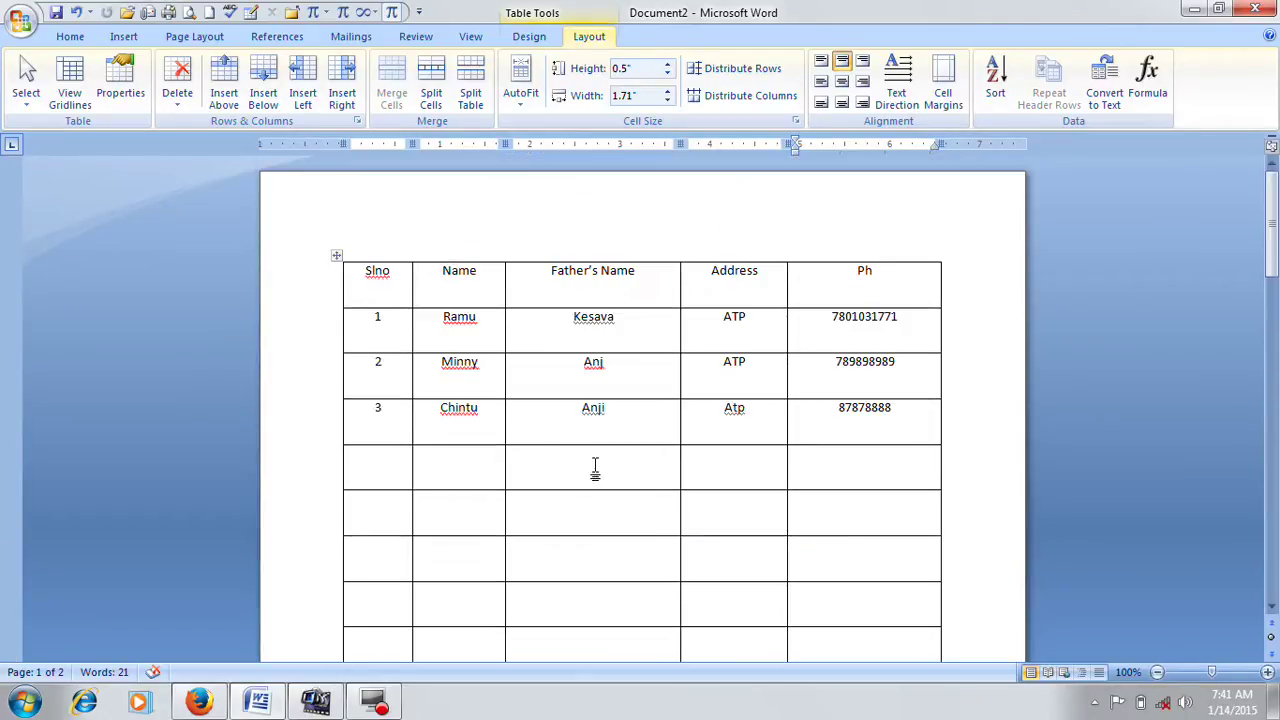
Compare the header row on the first page with the table's top row on the second page.
left_click(365, 271)
left_click_drag(365, 271, 883, 295)
scroll(790, 430, "down", 2)
scroll(783, 451, "down", 6)
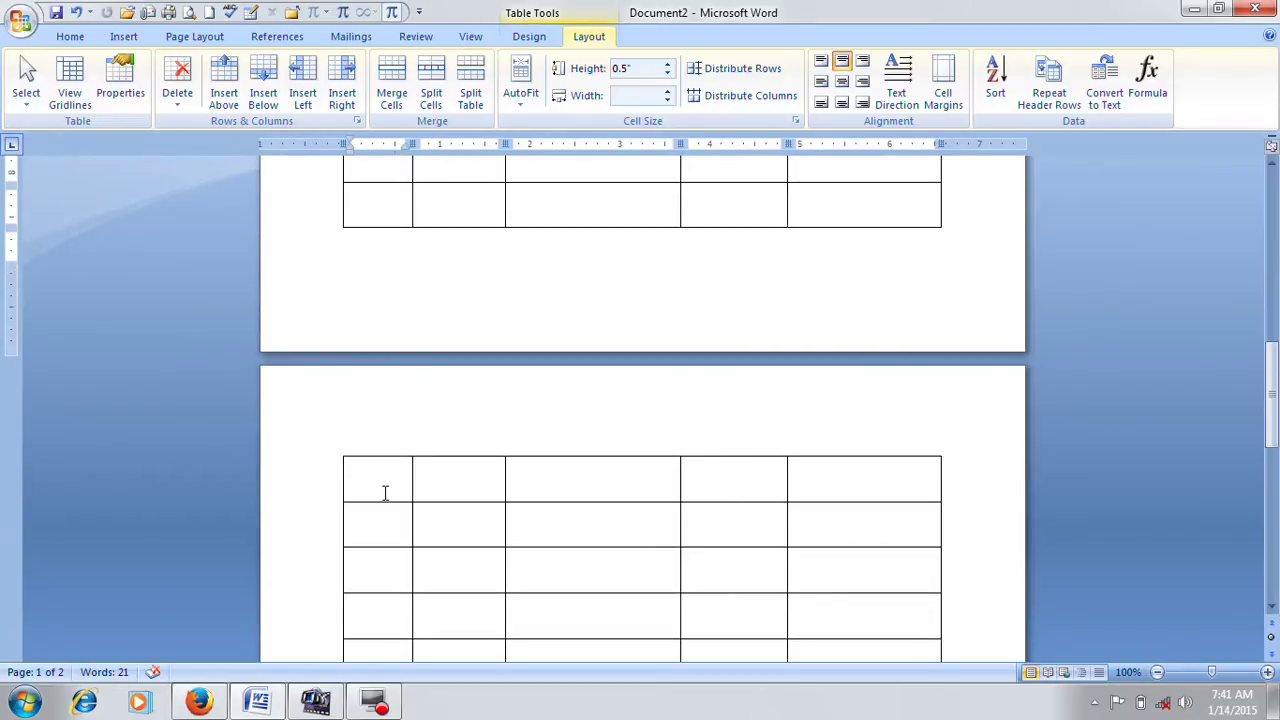
left_click(440, 491)
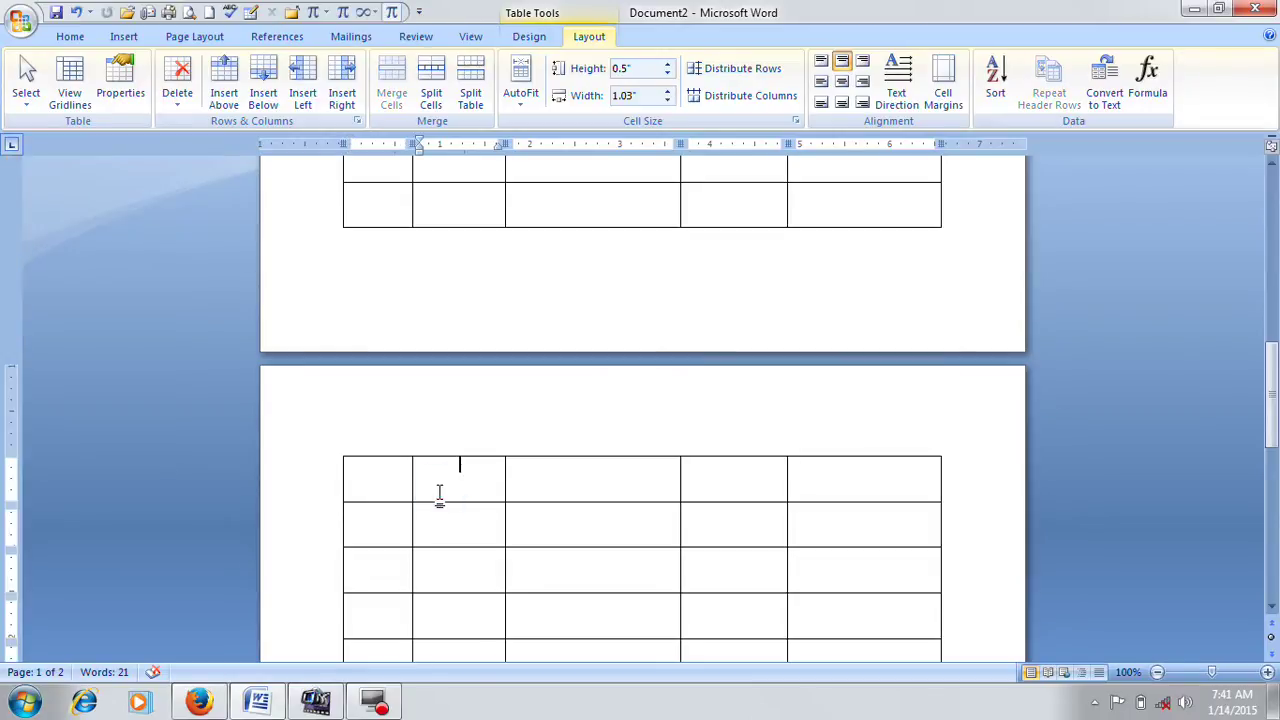
scroll(440, 491, "up", 10)
scroll(440, 491, "up", 2)
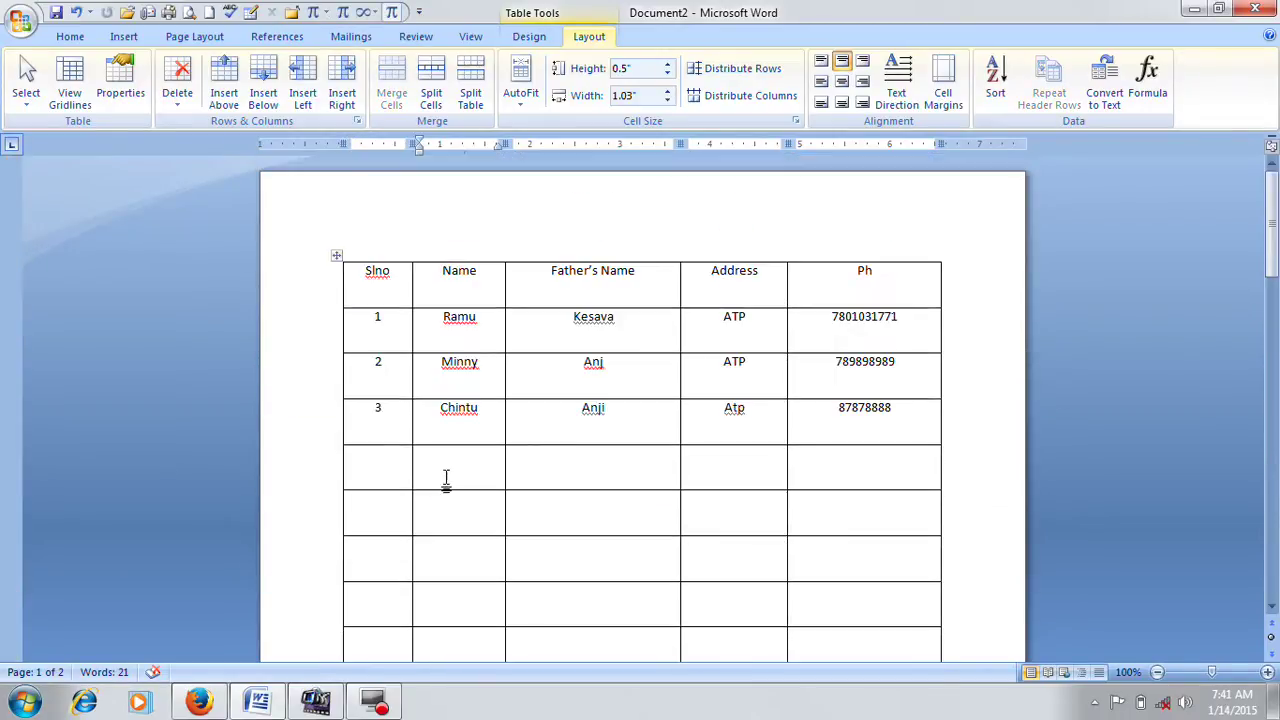
left_click(557, 263)
scroll(649, 474, "down", 15)
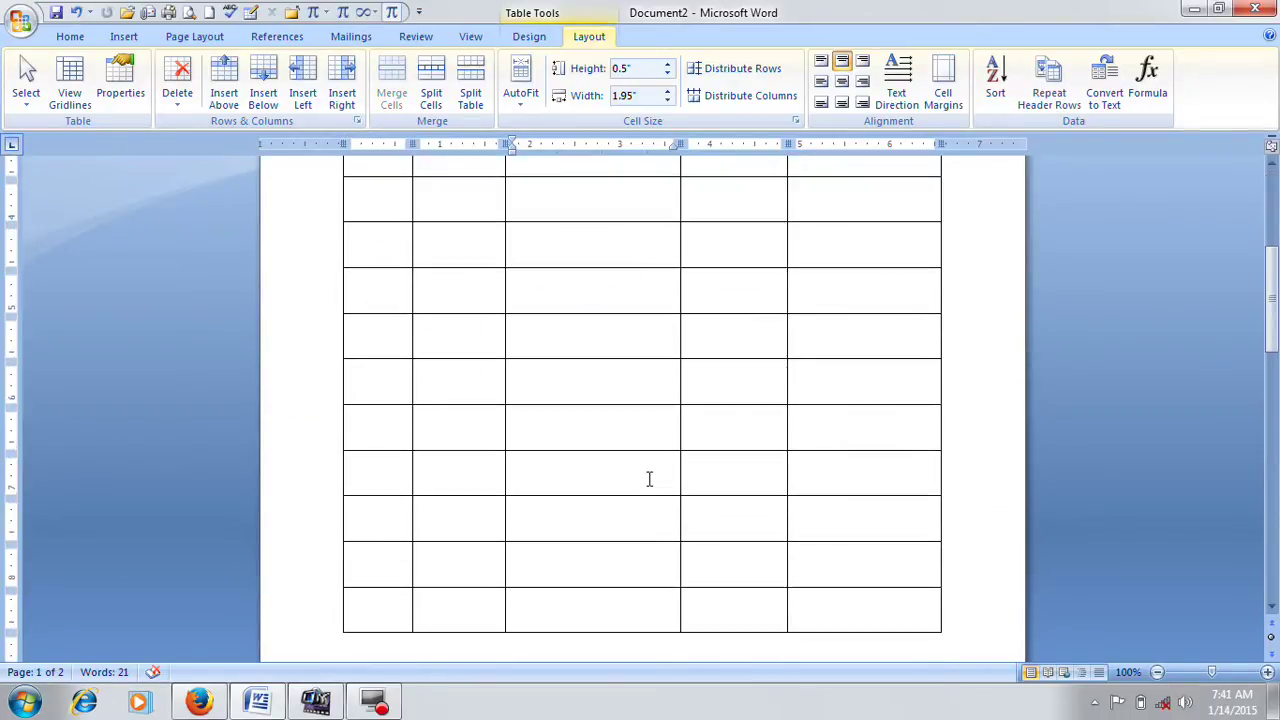
left_click(580, 345)
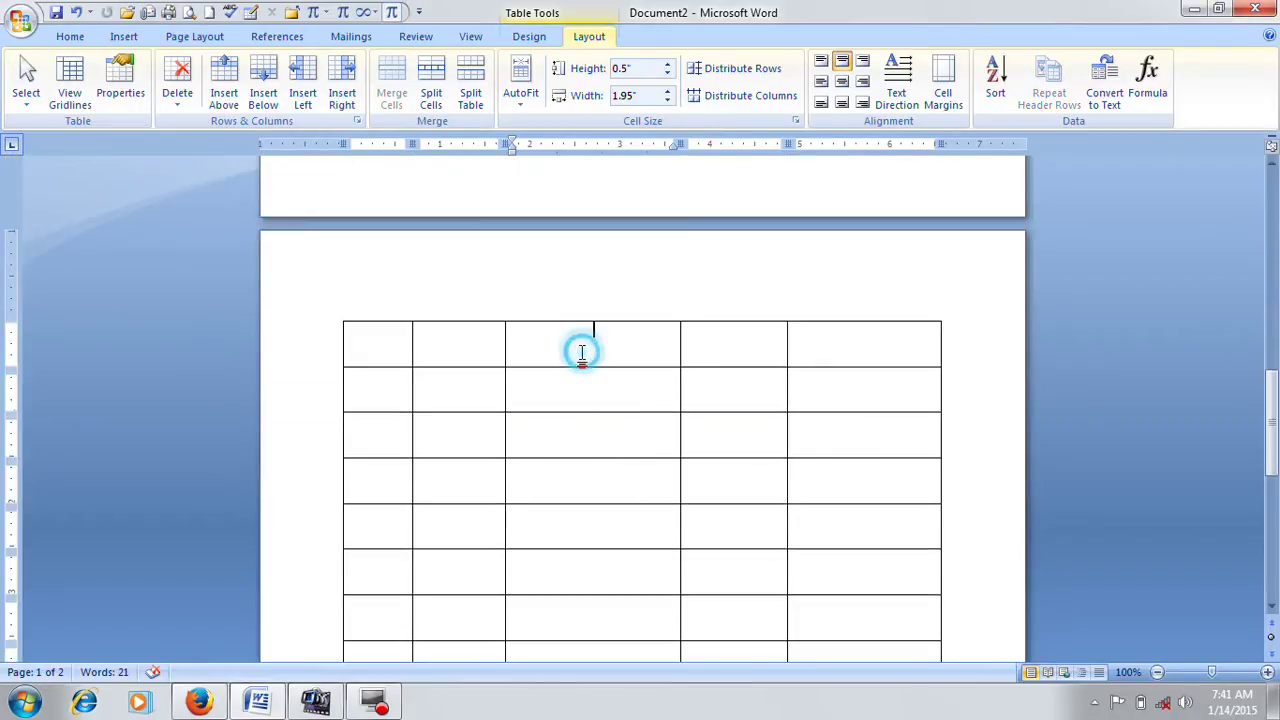
scroll(580, 440, "up", 3)
scroll(579, 450, "up", 19)
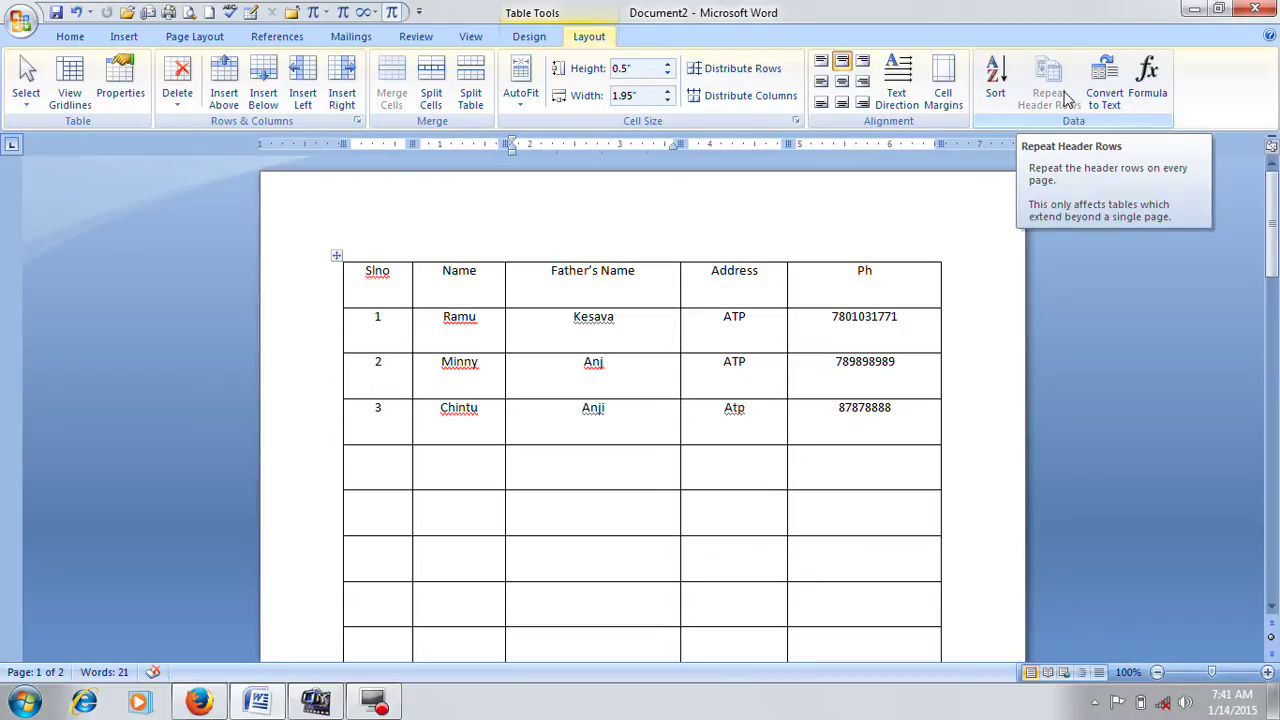
Turn on Repeat Header Rows for the table's header row.
left_click(719, 272)
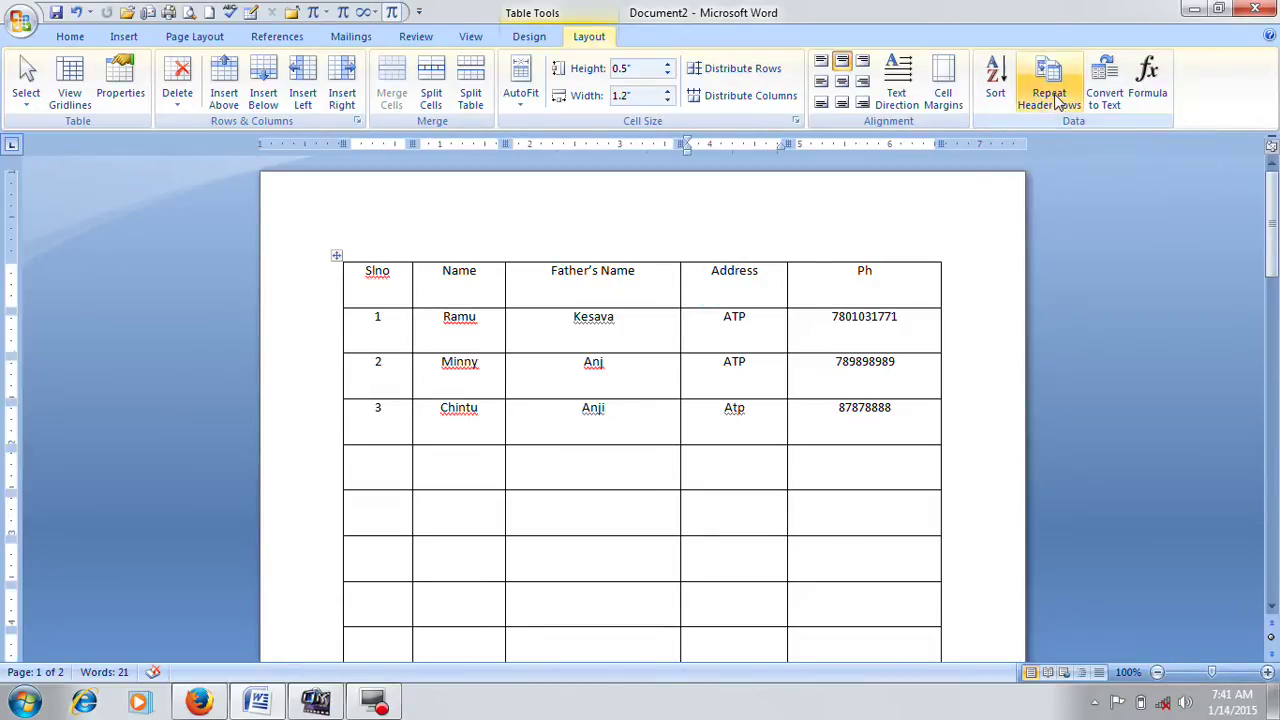
left_click(710, 335)
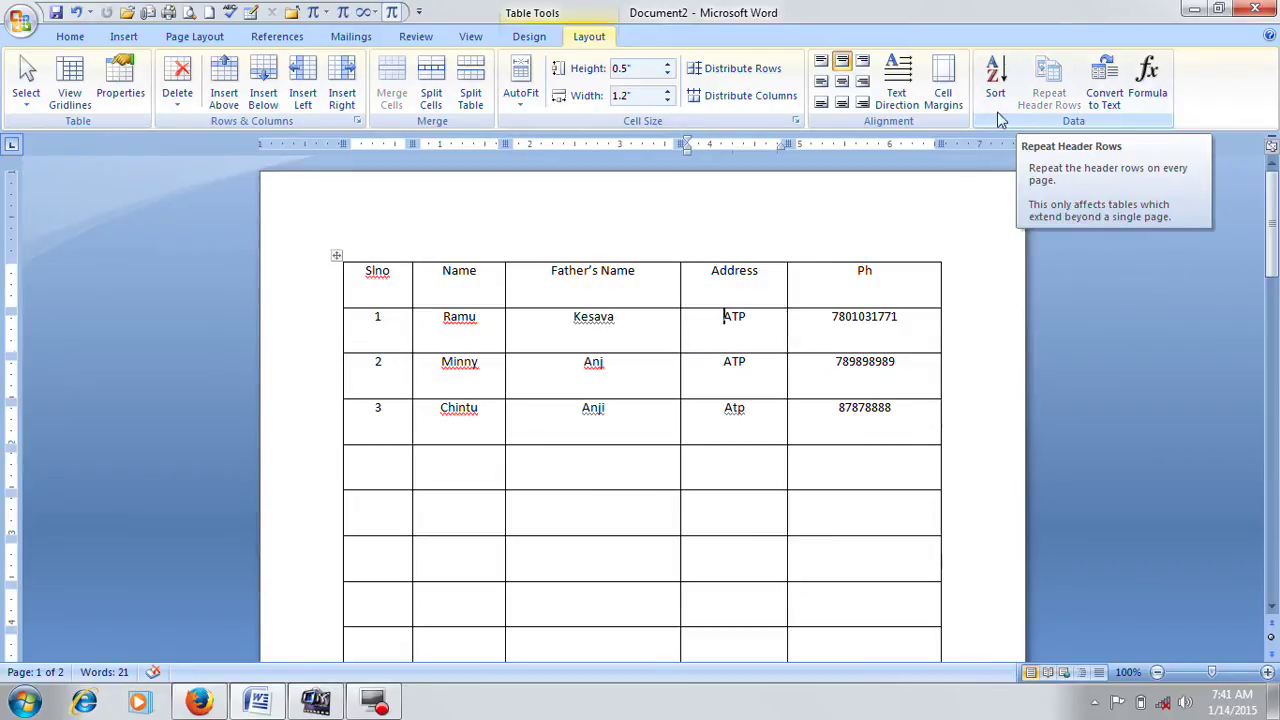
left_click(665, 292)
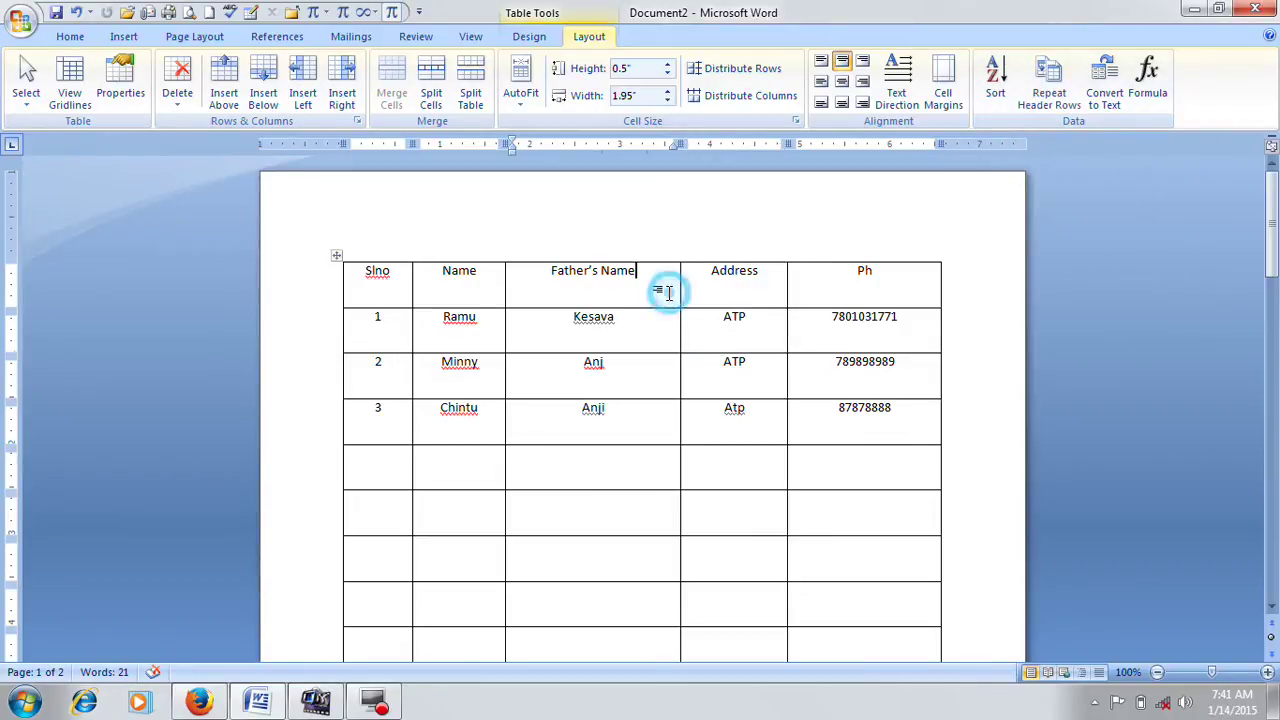
scroll(719, 326, "down", 18)
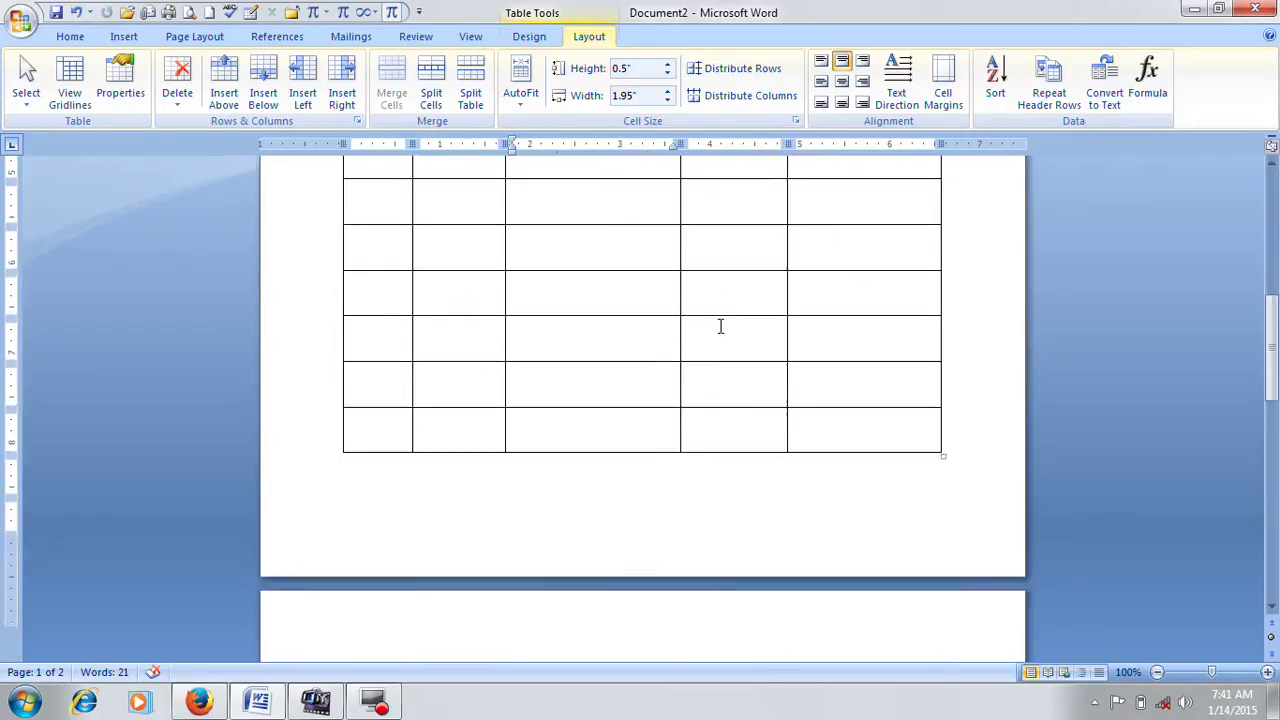
left_click(1055, 95)
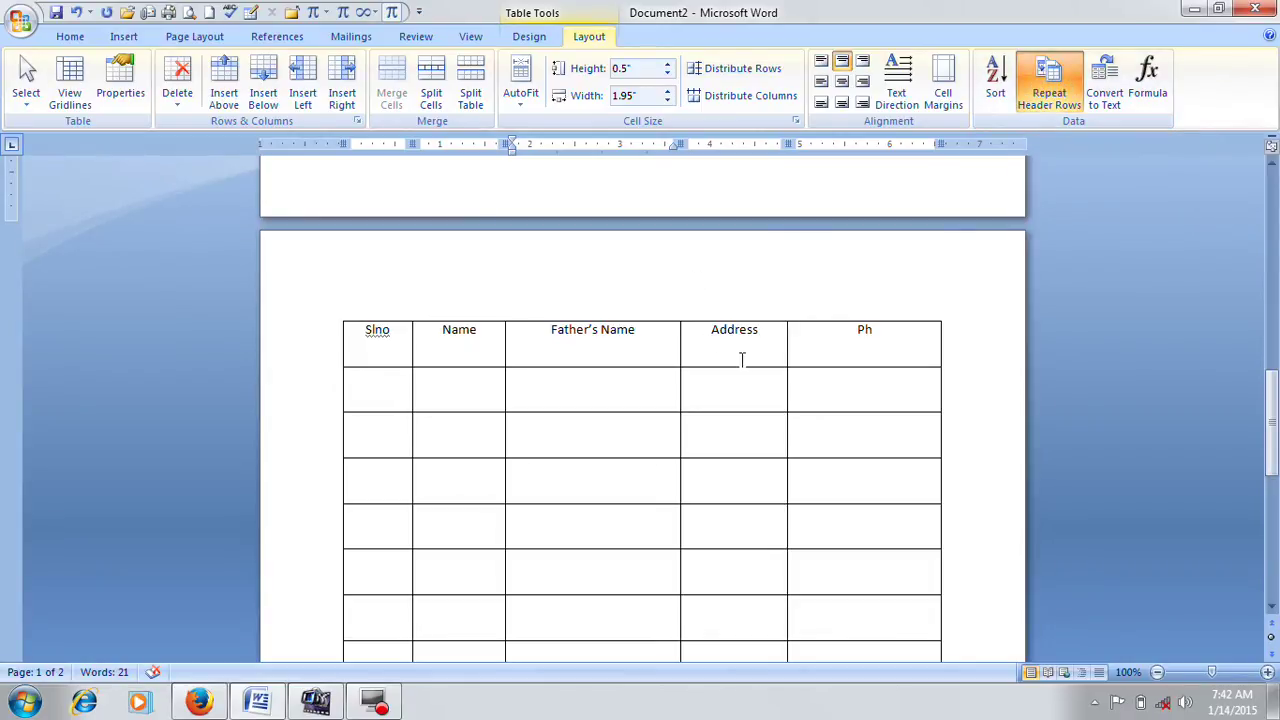
Add more blank rows at the end of the table until it reaches a third page, and check the repeated headers.
scroll(741, 360, "down", 5)
left_click(849, 426)
key("Tab")
key("Tab")
key("Tab")
key("Tab")
key("Tab")
key("Tab")
key("Tab")
key("Tab")
key("Tab")
key("Tab")
key("Tab")
key("Tab")
key("Tab")
key("Tab")
key("Tab")
key("Tab")
key("Tab")
key("Tab")
key("Tab")
key("Tab")
key("Tab")
key("Tab")
key("Tab")
key("Tab")
key("Tab")
key("Tab")
key("Tab")
key("Tab")
key("Tab")
key("Tab")
key("Tab")
key("Tab")
key("Tab")
key("Tab")
key("Tab")
key("Tab")
key("Tab")
key("Tab")
key("Tab")
scroll(838, 440, "up", 4)
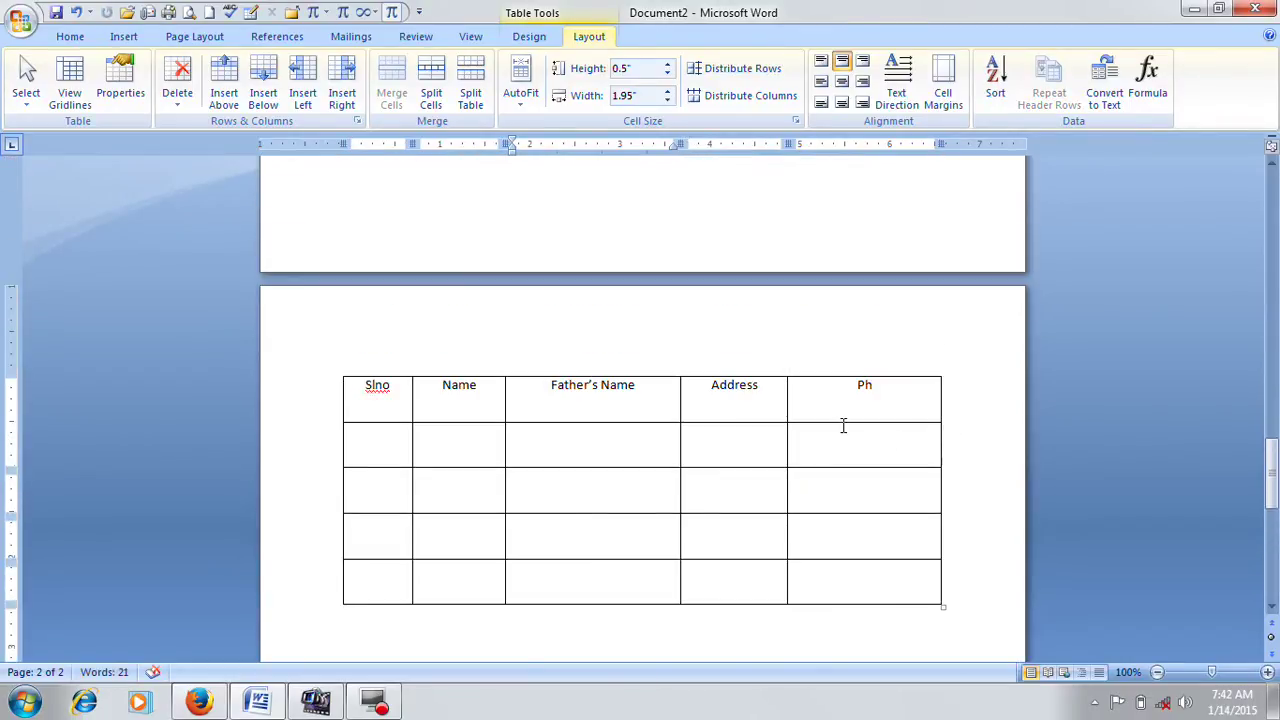
scroll(843, 426, "down", 10)
scroll(843, 427, "up", 12)
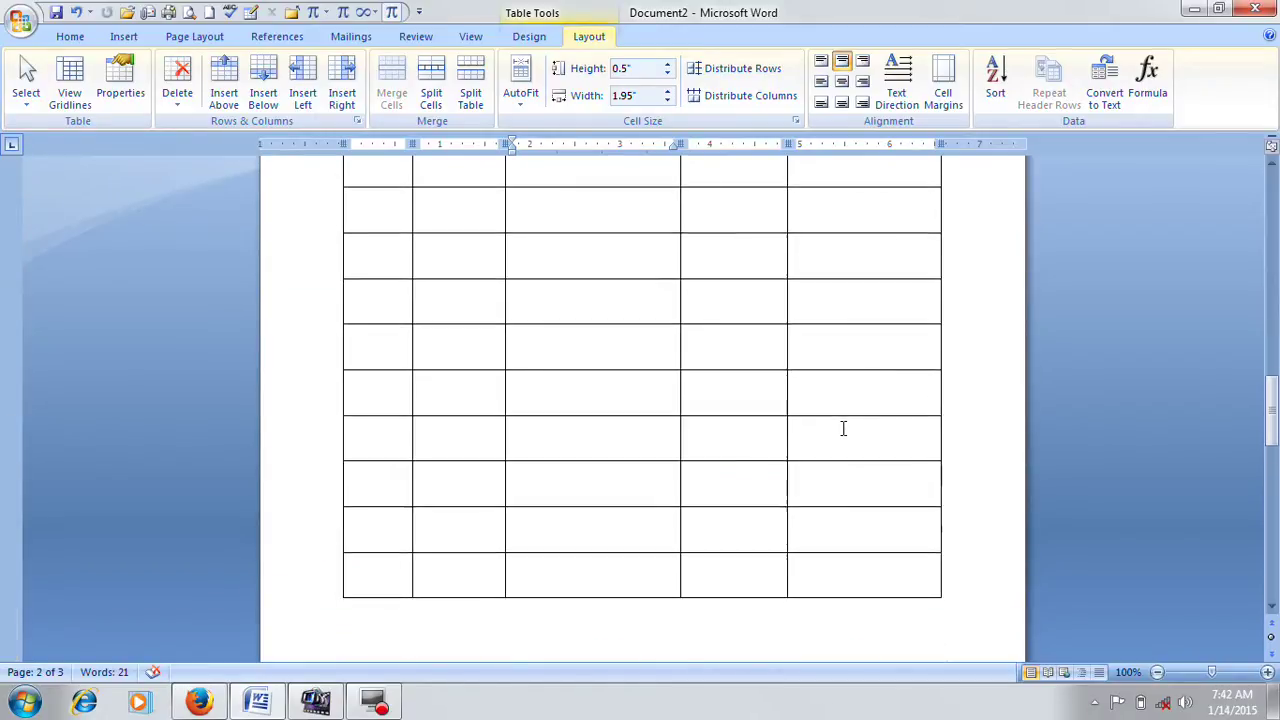
scroll(841, 428, "up", 12)
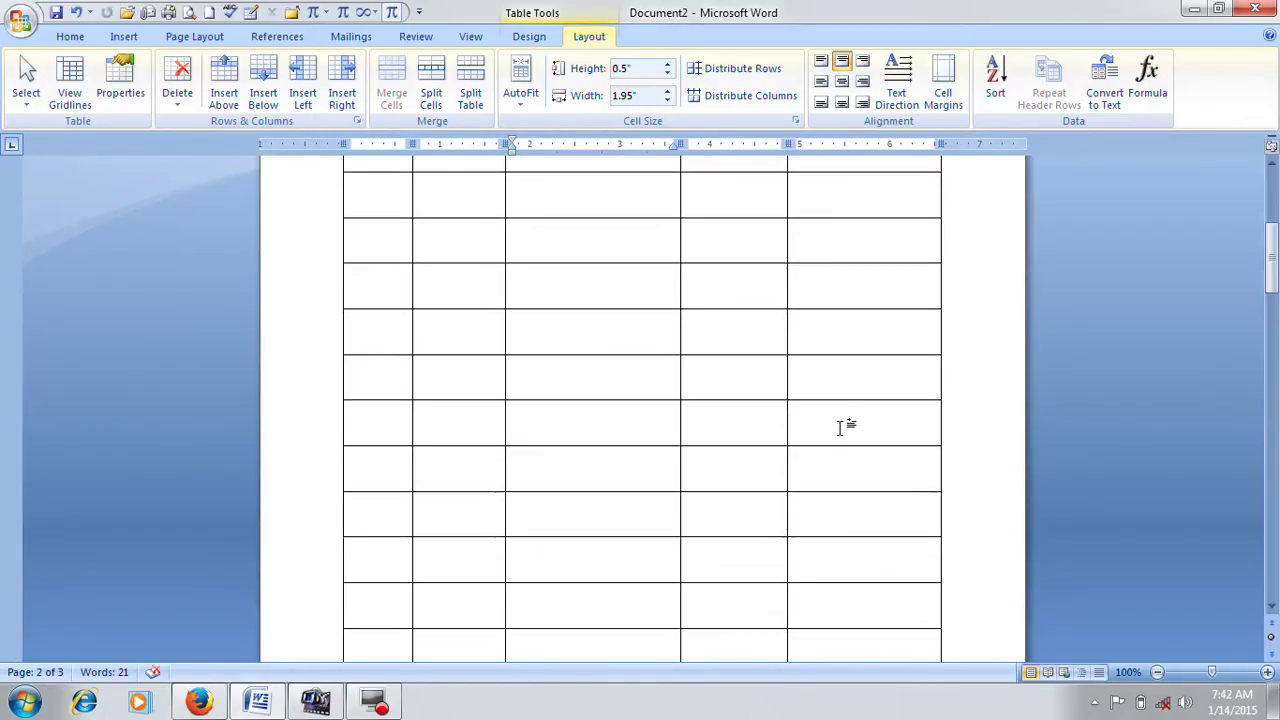
left_click(757, 291)
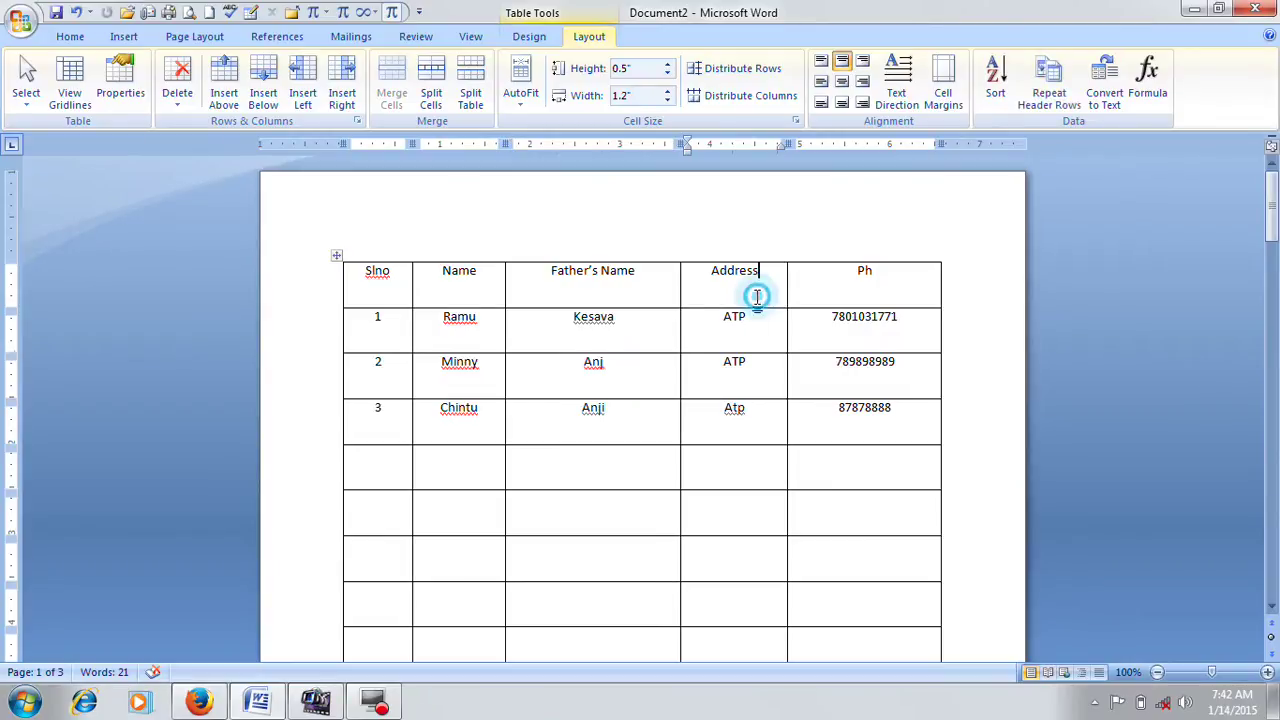
Turn off Repeat Header Rows for the student details table.
scroll(820, 306, "down", 8)
scroll(827, 310, "down", 5)
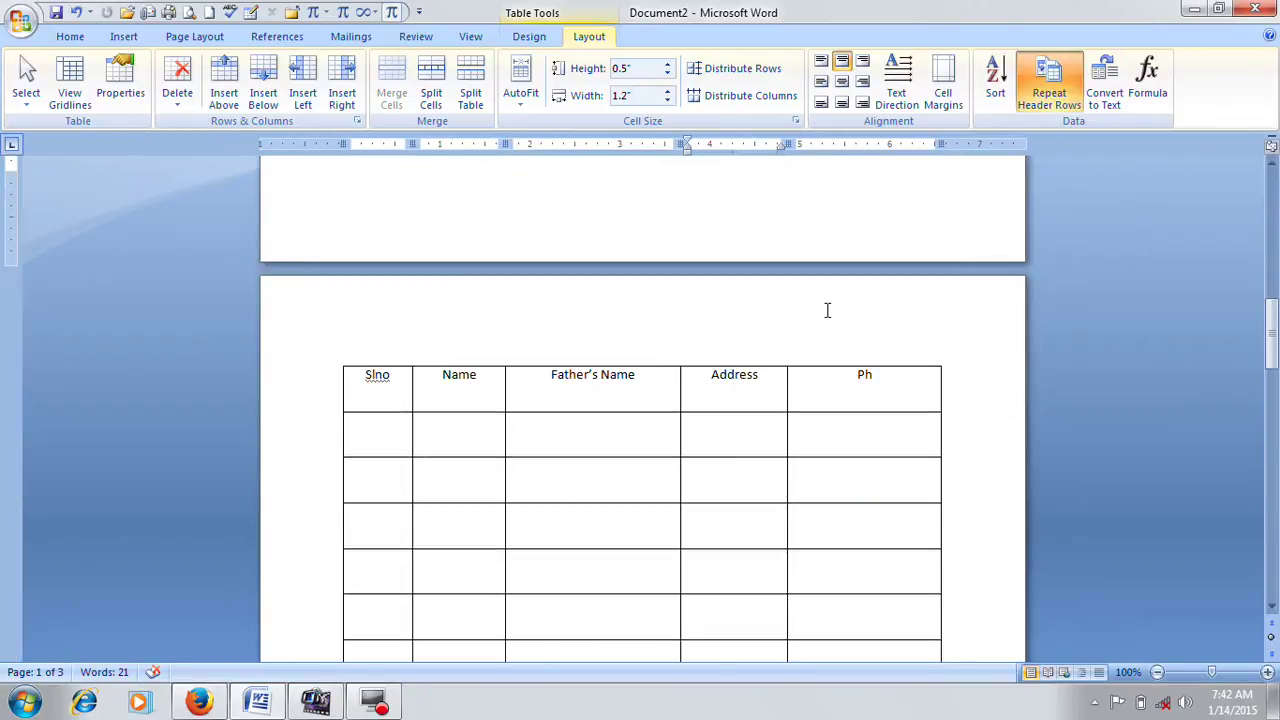
left_click(1047, 100)
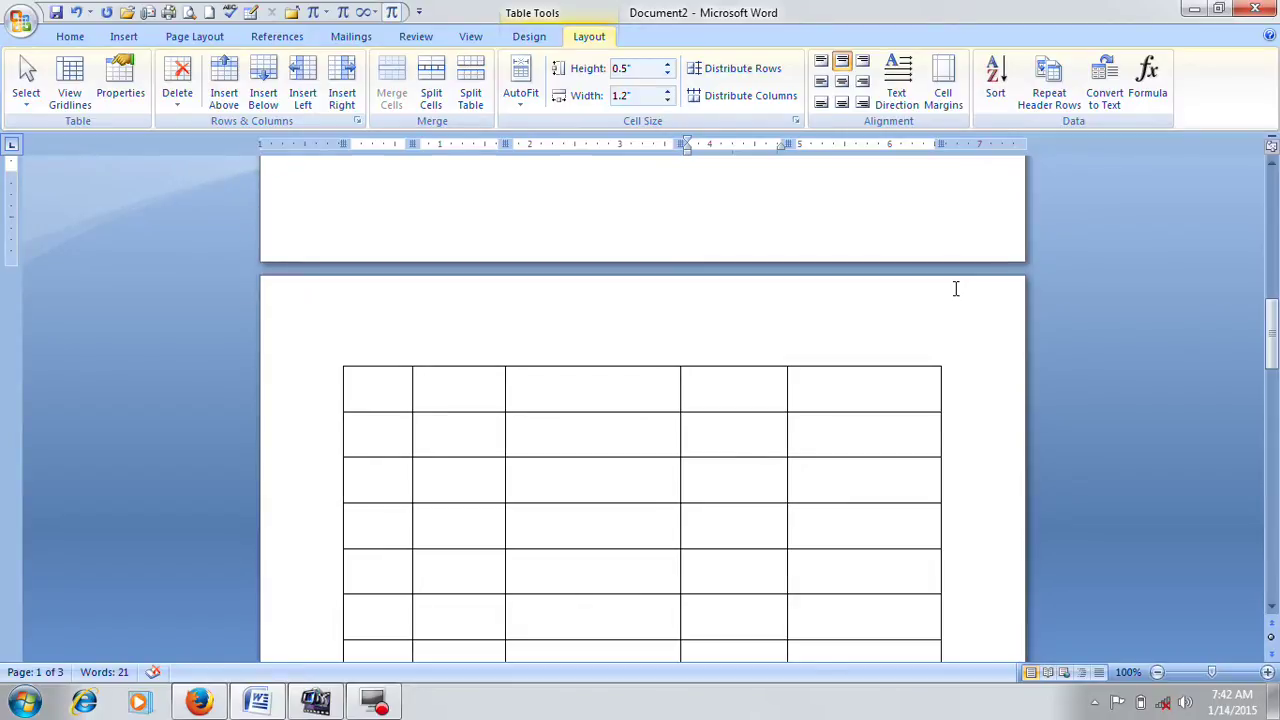
scroll(955, 288, "up", 15)
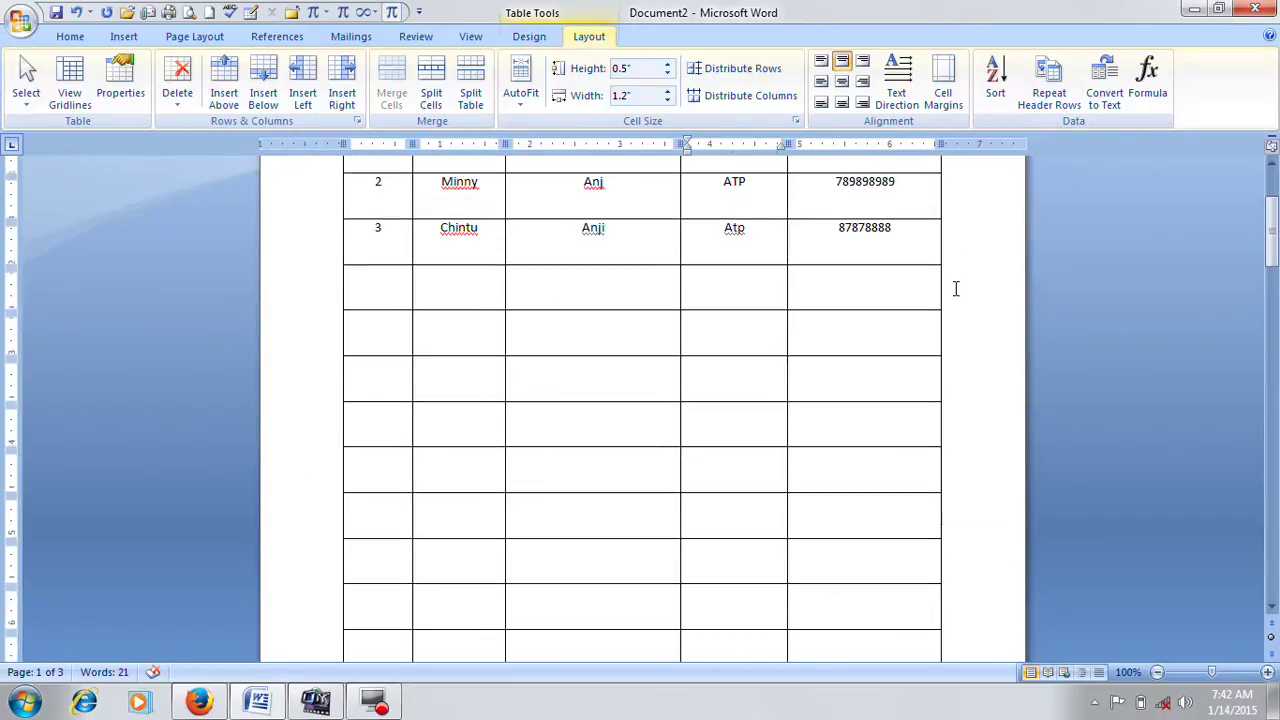
scroll(955, 288, "up", 4)
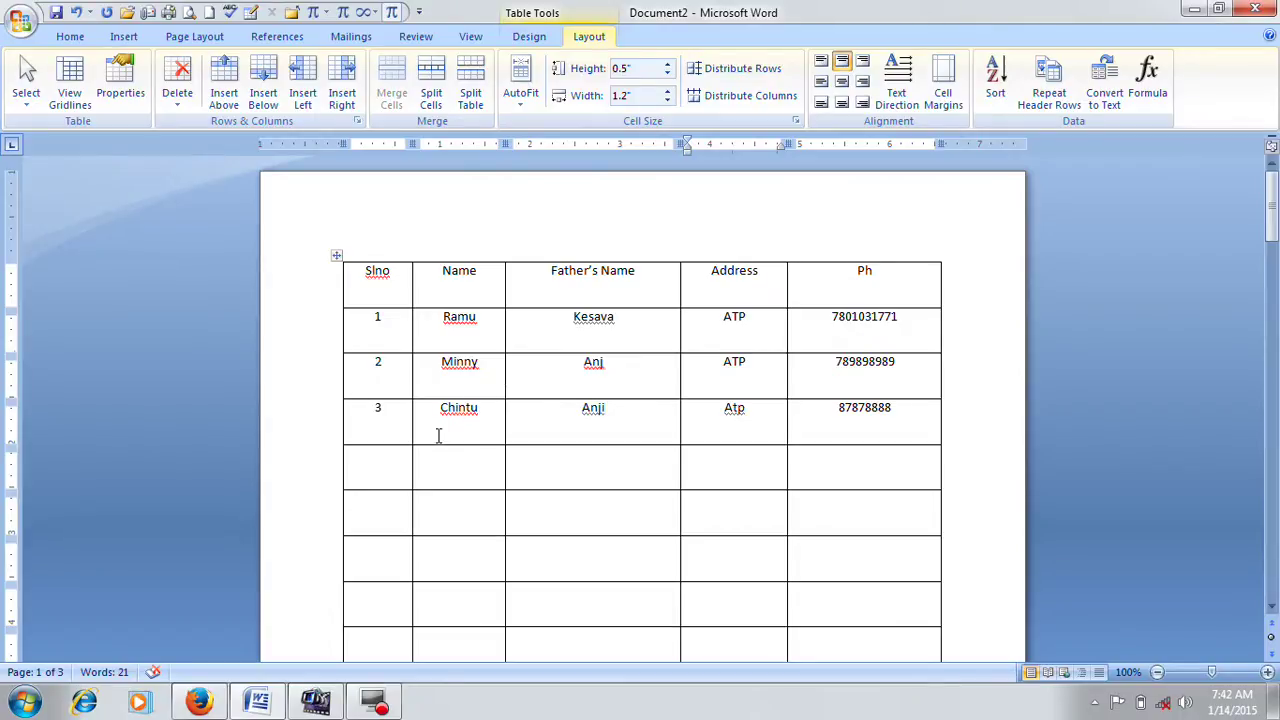
Check the table's continuation pages for header rows, and restore the maximized document window to its smaller size.
scroll(505, 450, "down", 8)
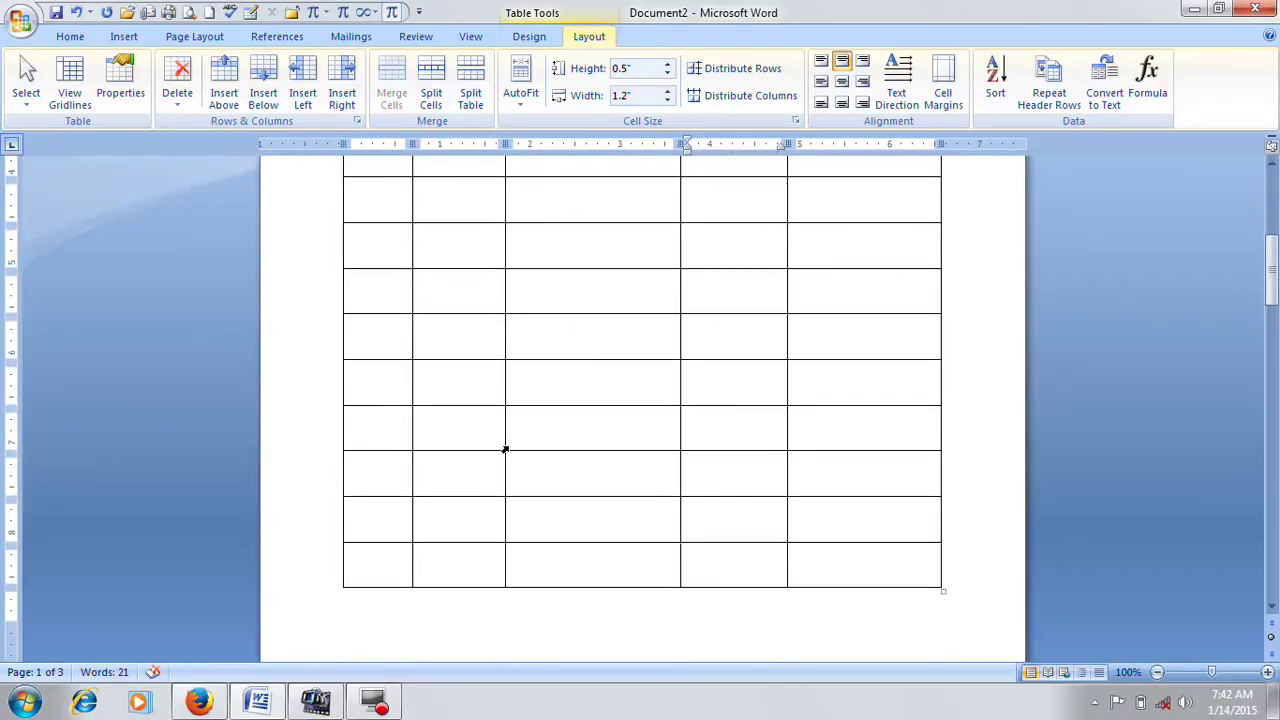
scroll(505, 450, "down", 15)
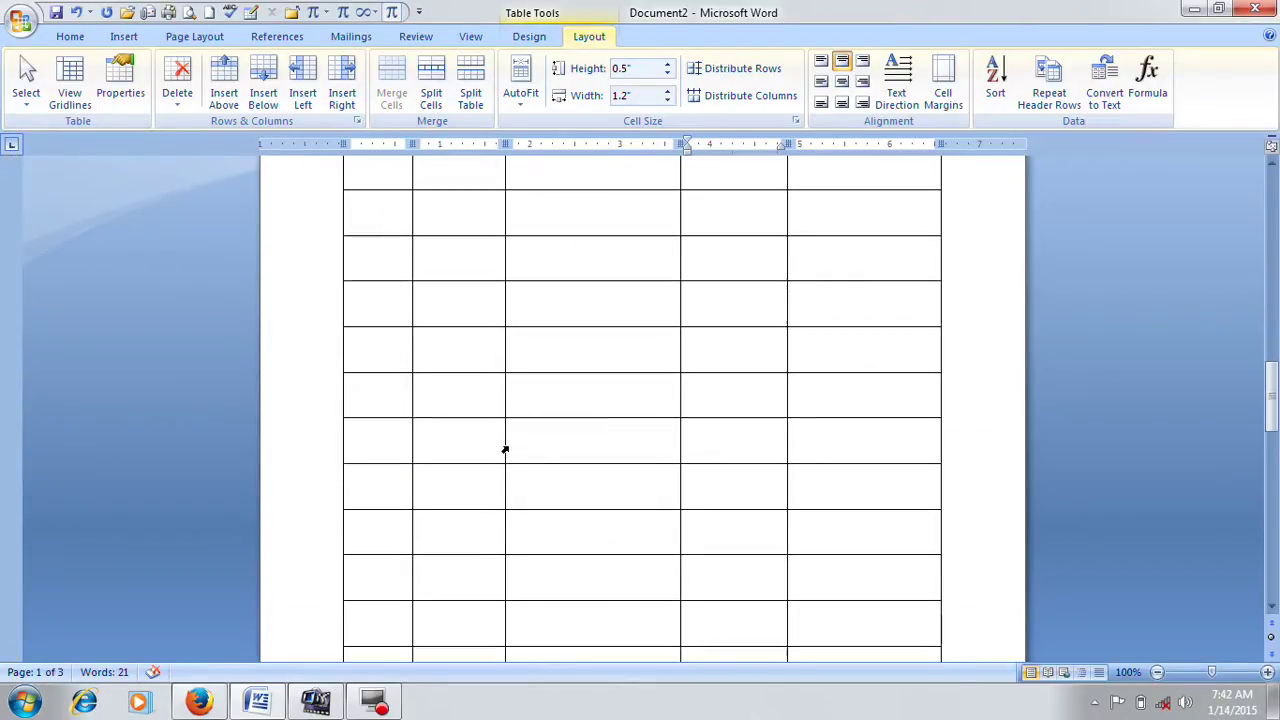
scroll(505, 450, "down", 3)
key("super+Down")
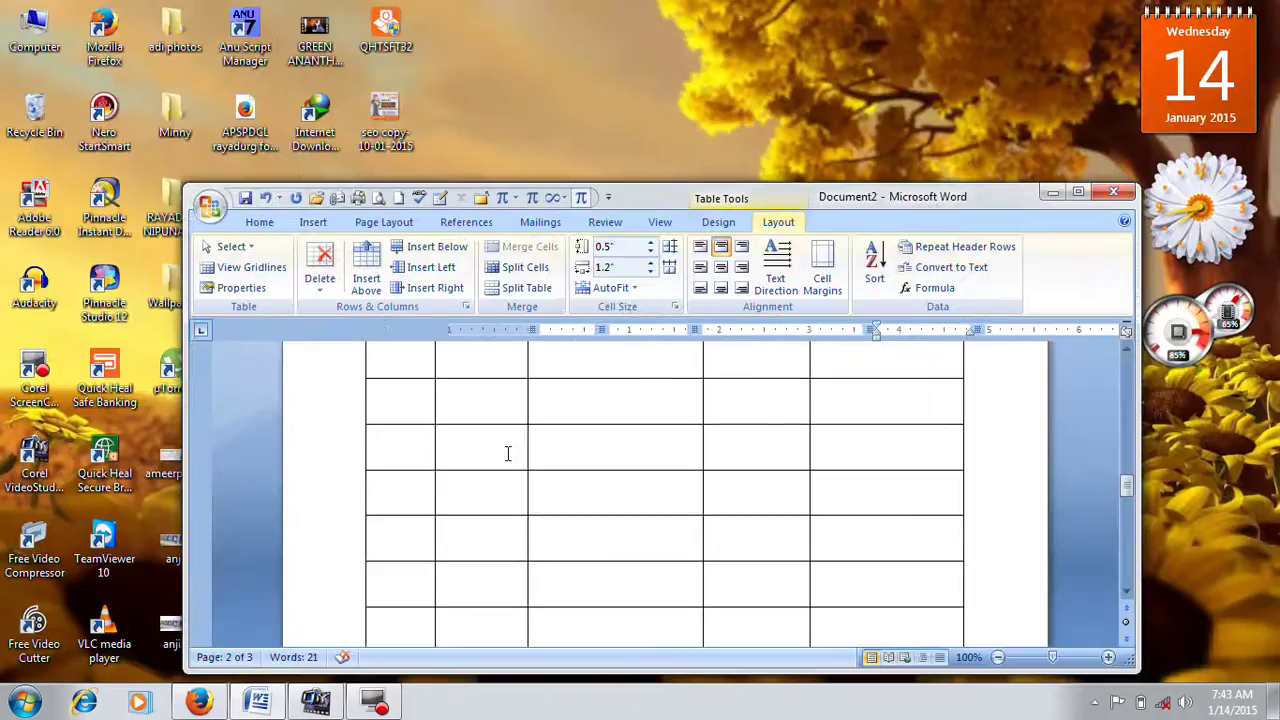